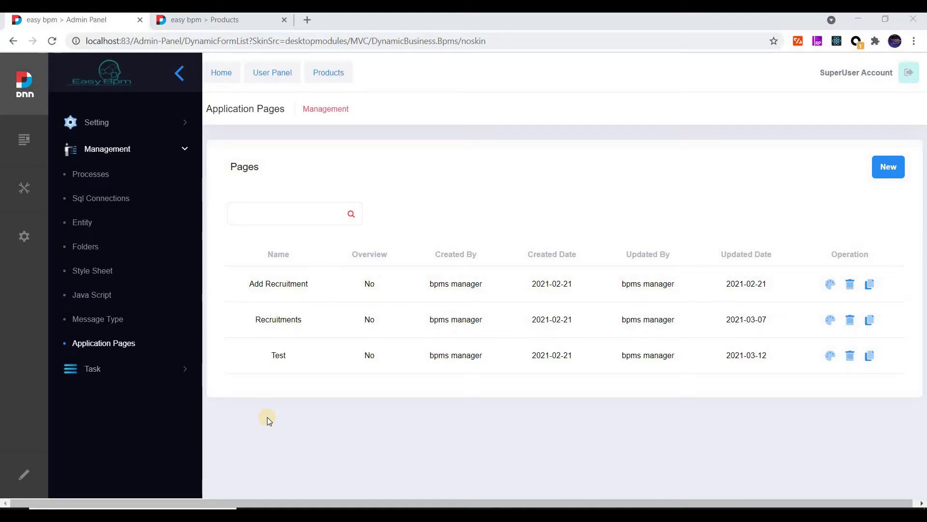
Start a new entity in the management section with display name Product and name Product
{"action": "left_click", "coordinate": [82, 224]}
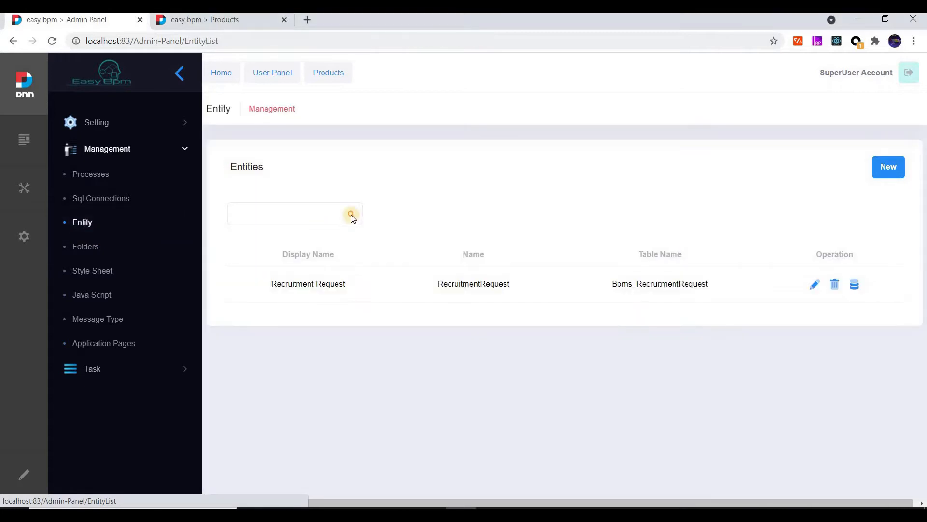
{"action": "left_click", "coordinate": [899, 175]}
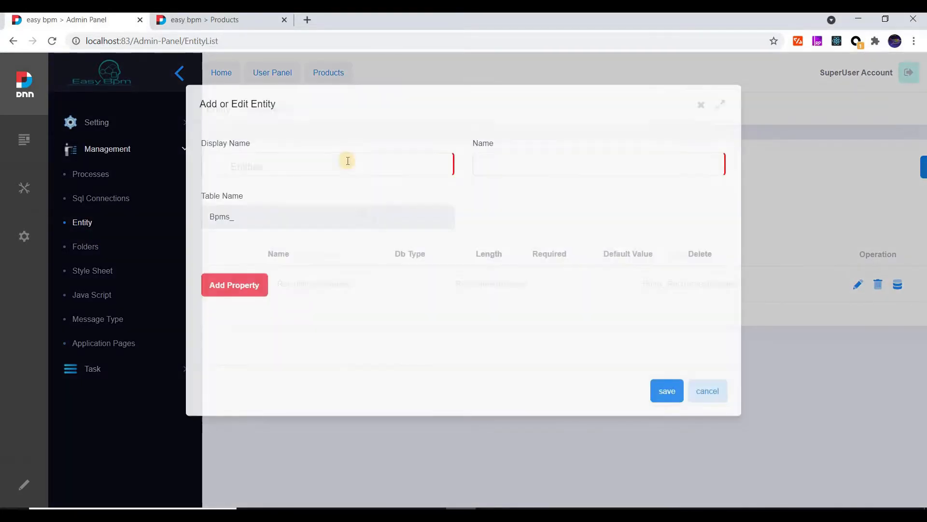
{"action": "left_click", "coordinate": [348, 158]}
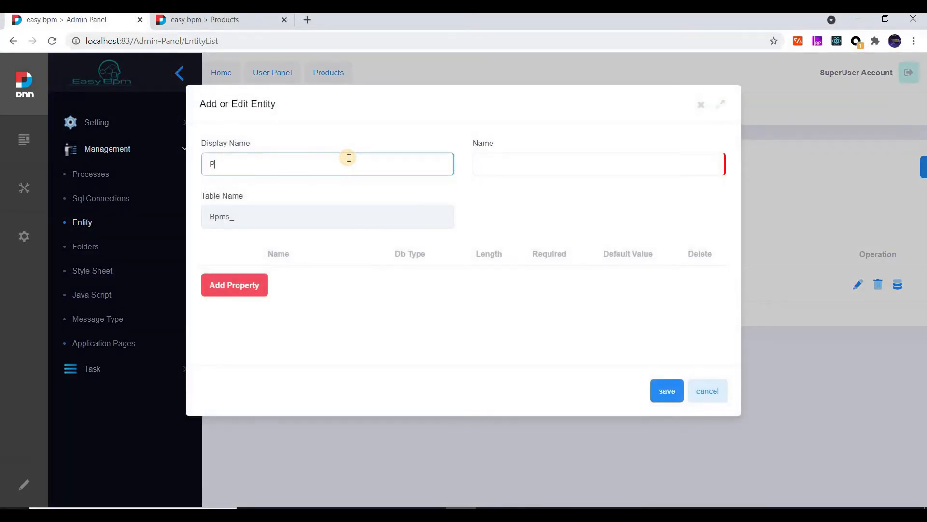
{"action": "key", "text": "ctrl+a"}
{"action": "key", "text": "ctrl+c"}
{"action": "left_click", "coordinate": [530, 165]}
{"action": "key", "text": "ctrl+v"}
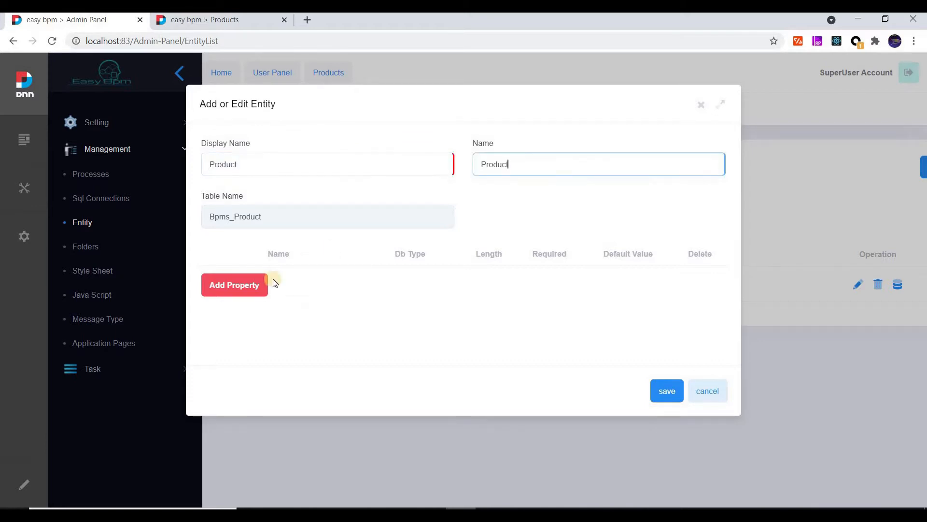
Add a property called Name to the Product entity, with type String and length 250
{"action": "left_click", "coordinate": [253, 284]}
{"action": "left_click", "coordinate": [254, 286]}
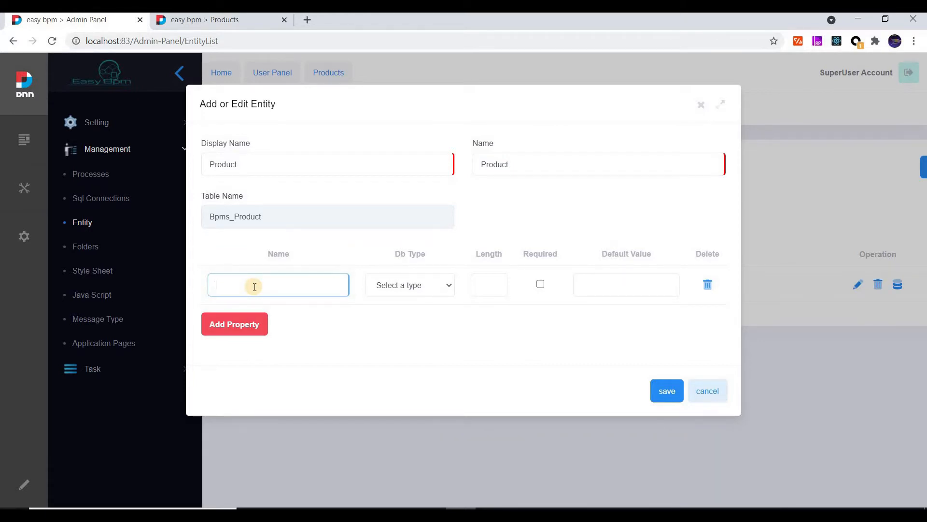
{"action": "left_click", "coordinate": [403, 285]}
{"action": "left_click", "coordinate": [402, 320]}
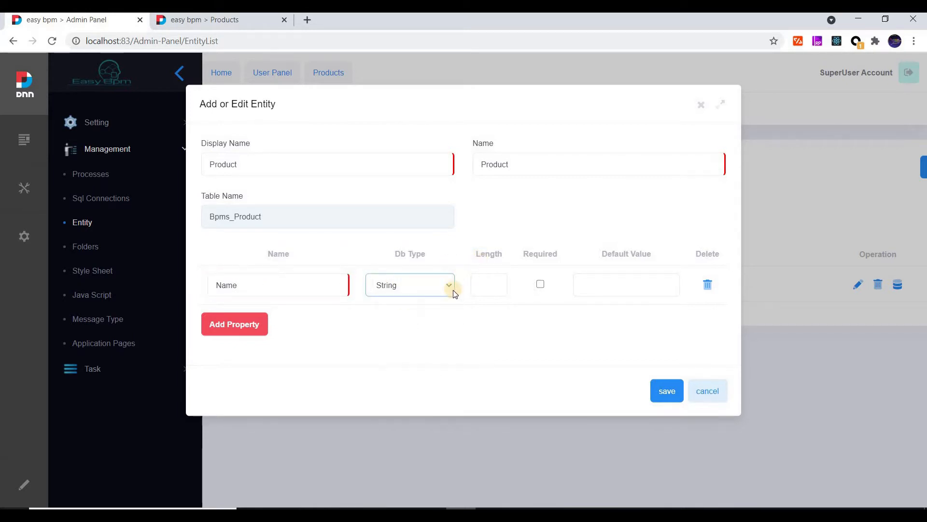
{"action": "left_click", "coordinate": [474, 282]}
{"action": "type", "text": "250"}
Add a Price property of type Decimal with length 18,2 and make the Name and Price properties required
{"action": "left_click", "coordinate": [256, 323]}
{"action": "left_click", "coordinate": [257, 320]}
{"action": "type", "text": "Price"}
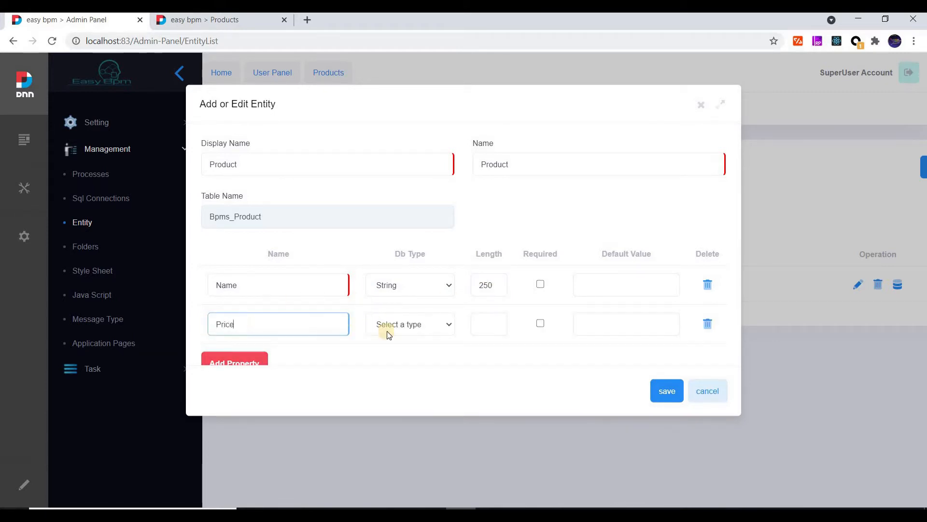
{"action": "left_click", "coordinate": [393, 324]}
{"action": "left_click", "coordinate": [400, 379]}
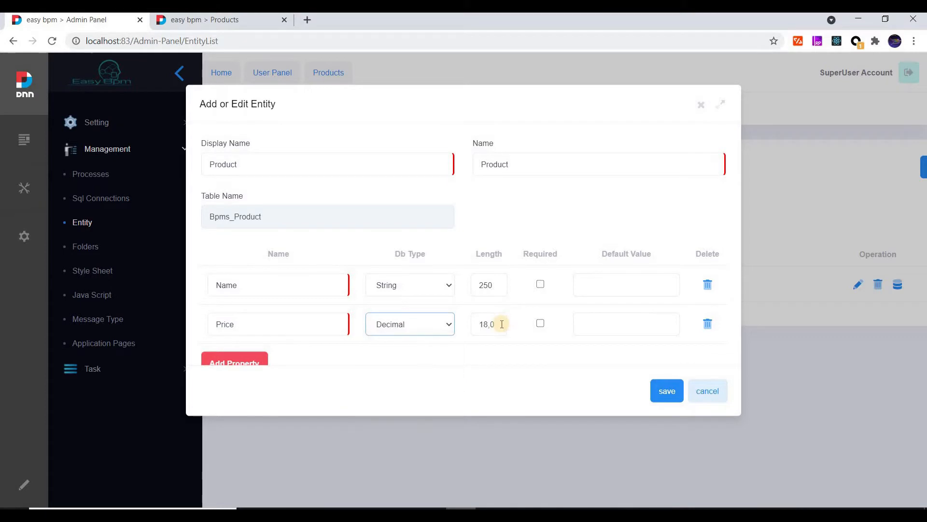
{"action": "left_click_drag", "start_coordinate": [495, 325], "coordinate": [490, 326]}
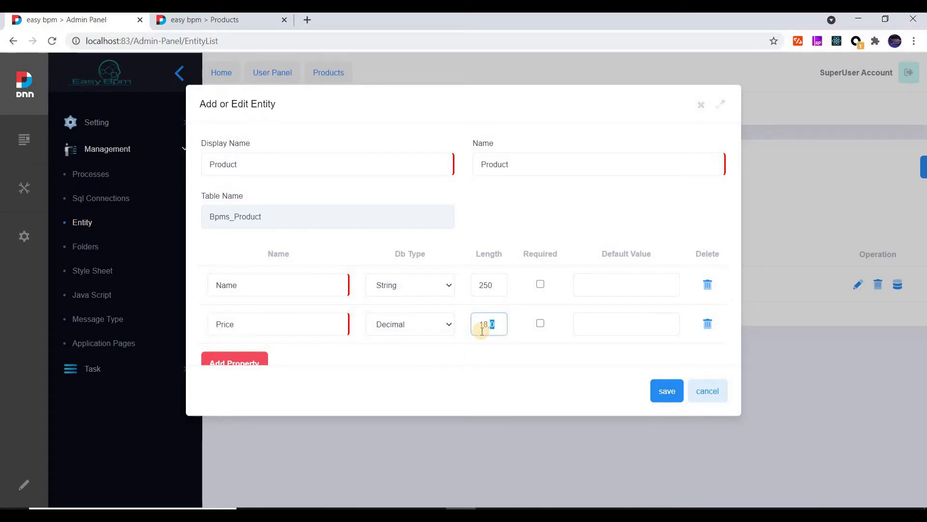
{"action": "type", "text": "2"}
{"action": "left_click", "coordinate": [540, 284]}
Add a Count property of type Integer to the Product entity
{"action": "scroll", "coordinate": [300, 309], "scroll_direction": "down", "scroll_amount": 1}
{"action": "left_click", "coordinate": [261, 326]}
{"action": "left_click", "coordinate": [266, 327]}
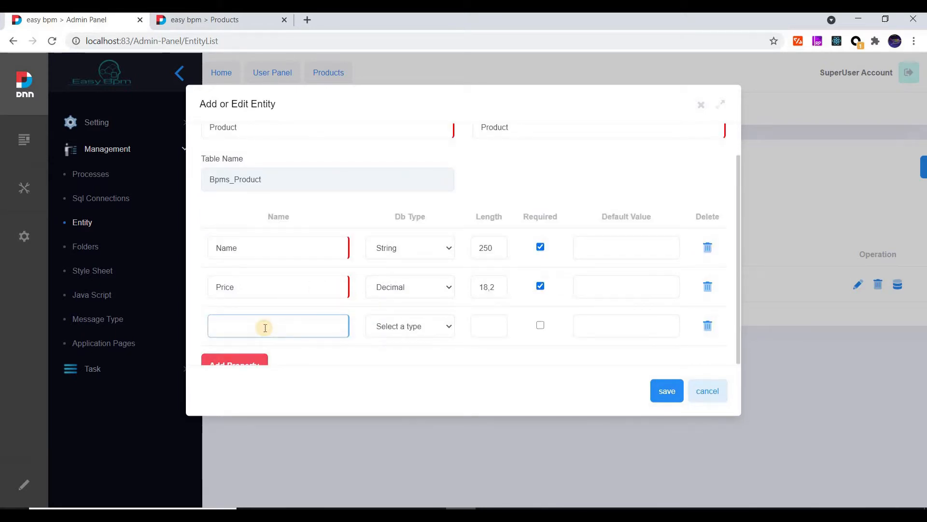
{"action": "type", "text": "Count"}
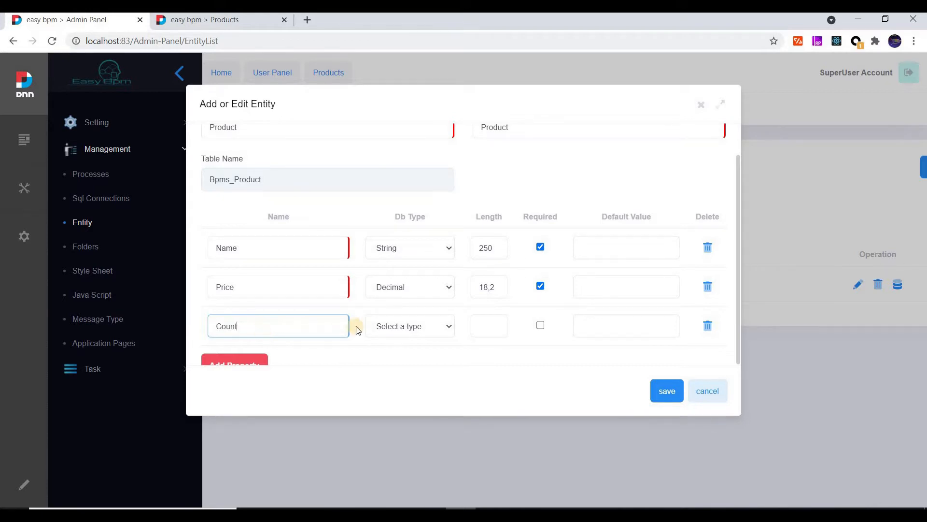
{"action": "left_click", "coordinate": [410, 326]}
{"action": "left_click", "coordinate": [410, 371]}
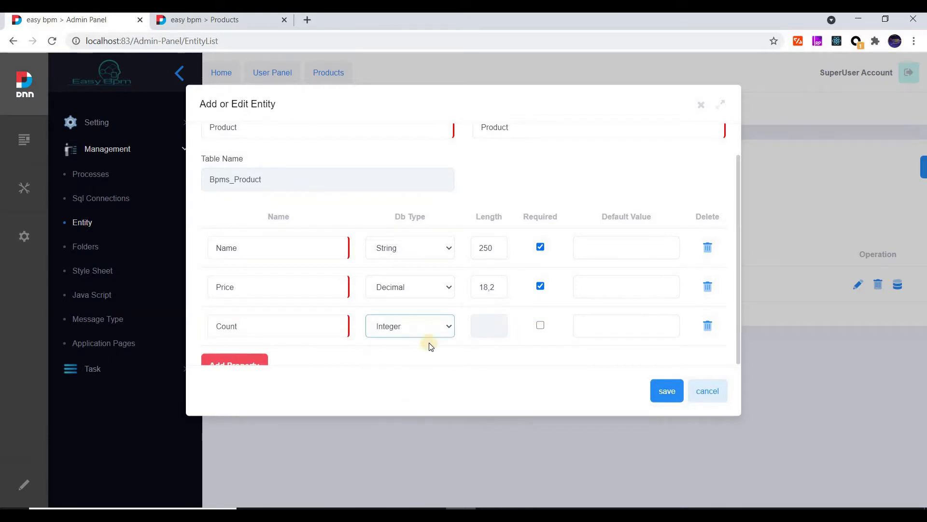
Add a Description property of type String without a length and save the Product entity
{"action": "scroll", "coordinate": [248, 322], "scroll_direction": "down", "scroll_amount": 1}
{"action": "left_click", "coordinate": [247, 322]}
{"action": "left_click", "coordinate": [250, 323]}
{"action": "type", "text": "Descr"}
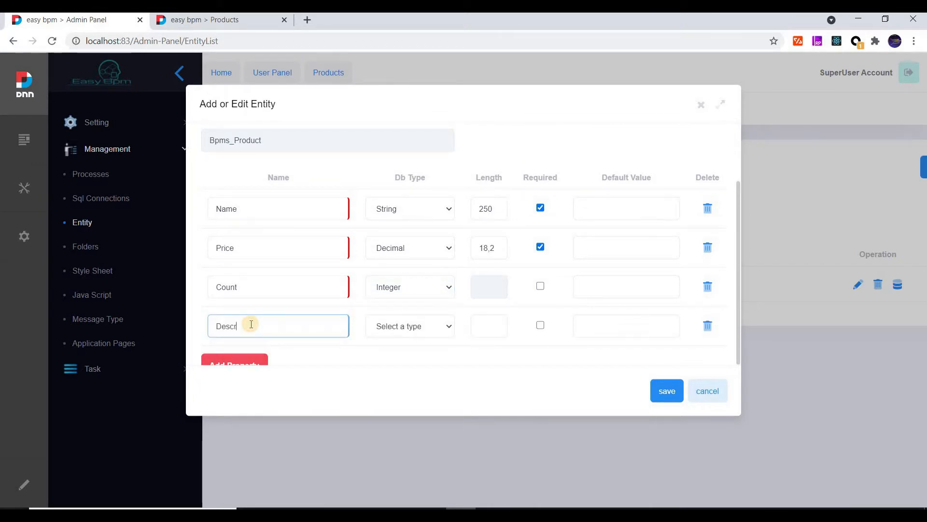
{"action": "type", "text": "iption"}
{"action": "left_click", "coordinate": [411, 329]}
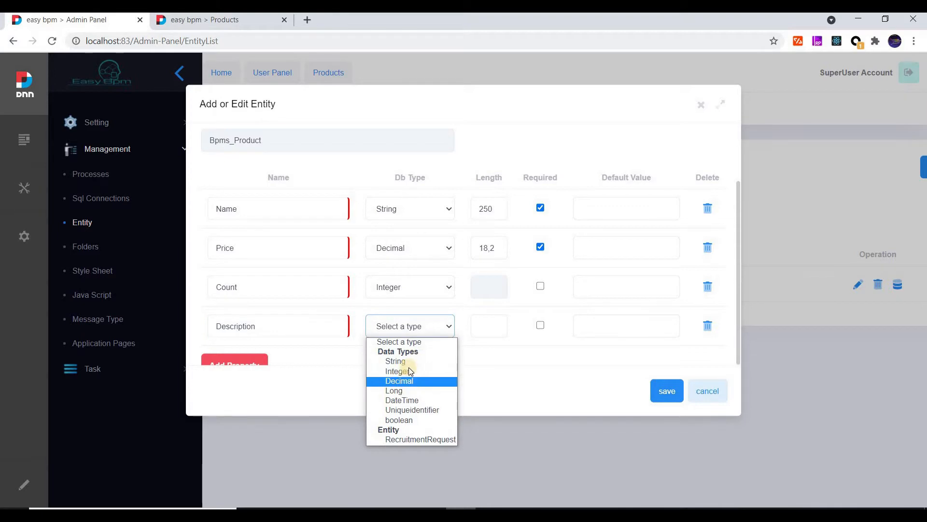
{"action": "left_click", "coordinate": [395, 361]}
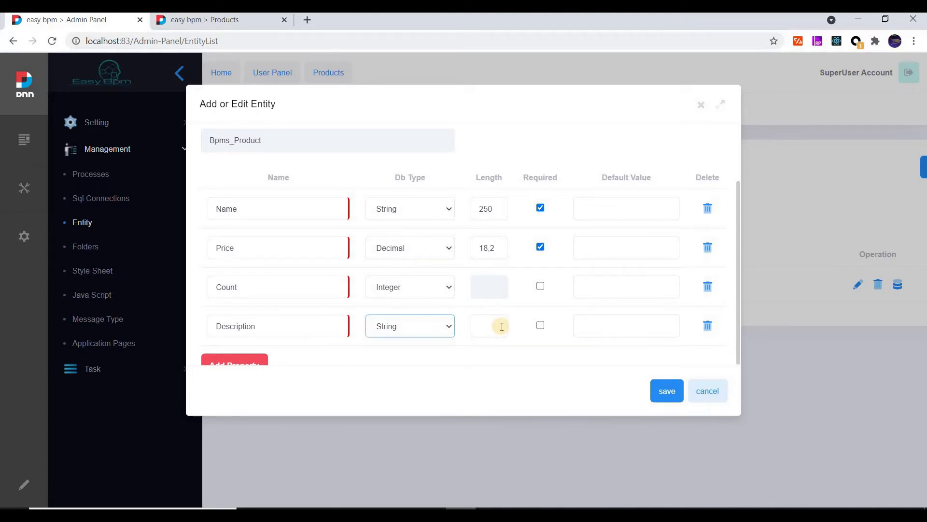
{"action": "scroll", "coordinate": [428, 307], "scroll_direction": "down", "scroll_amount": 1}
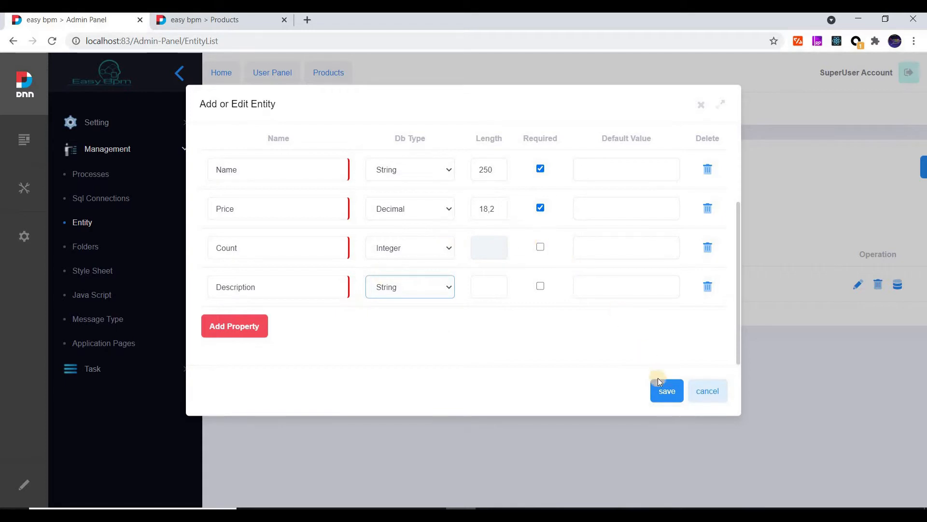
{"action": "scroll", "coordinate": [638, 264], "scroll_direction": "up", "scroll_amount": 3}
{"action": "left_click", "coordinate": [662, 390]}
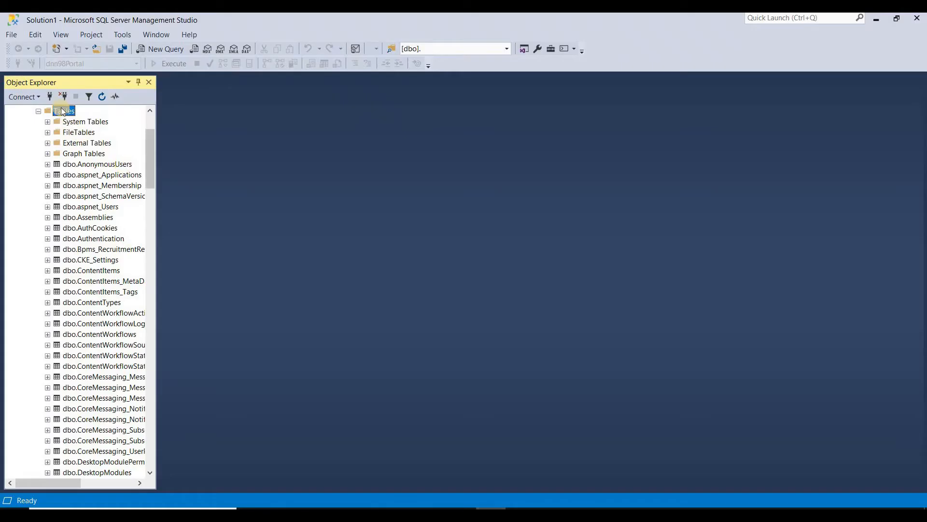
In SQL Server Management Studio, refresh the database's table list and locate the dbo.Bpms_Product table
{"action": "right_click", "coordinate": [62, 110]}
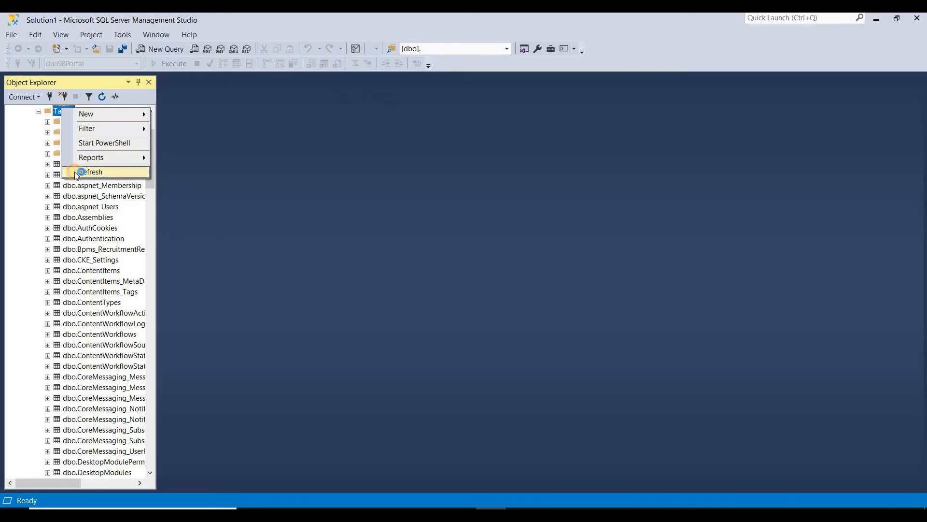
{"action": "left_click", "coordinate": [76, 171]}
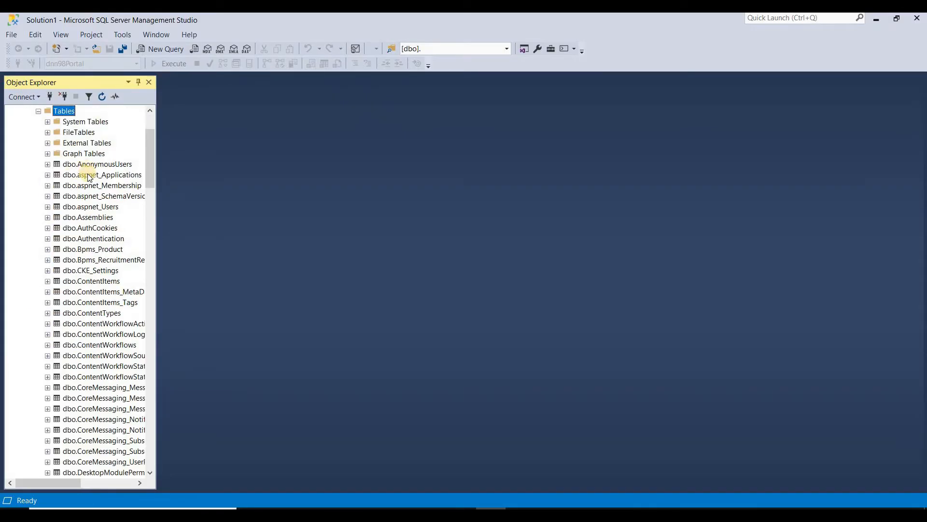
{"action": "scroll", "coordinate": [136, 176], "scroll_direction": "down", "scroll_amount": 2}
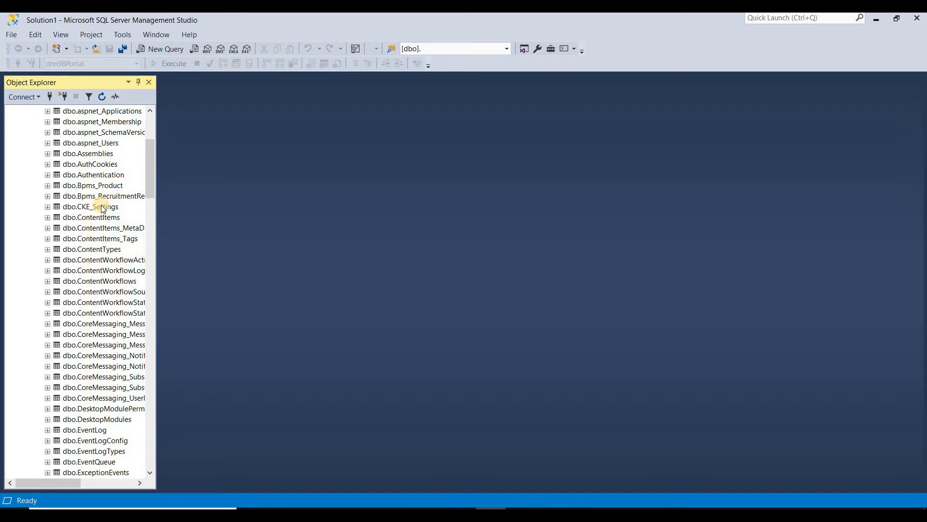
{"action": "left_click", "coordinate": [104, 186]}
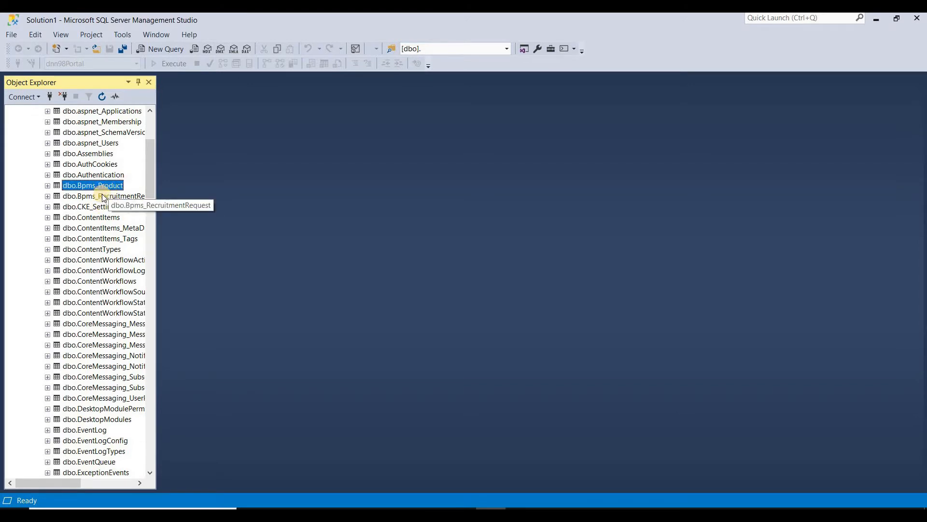
Back in the Easy Bpm admin panel, create and save an application page named Products, assigned to a group and shown in the menu
{"action": "left_click", "coordinate": [460, 515]}
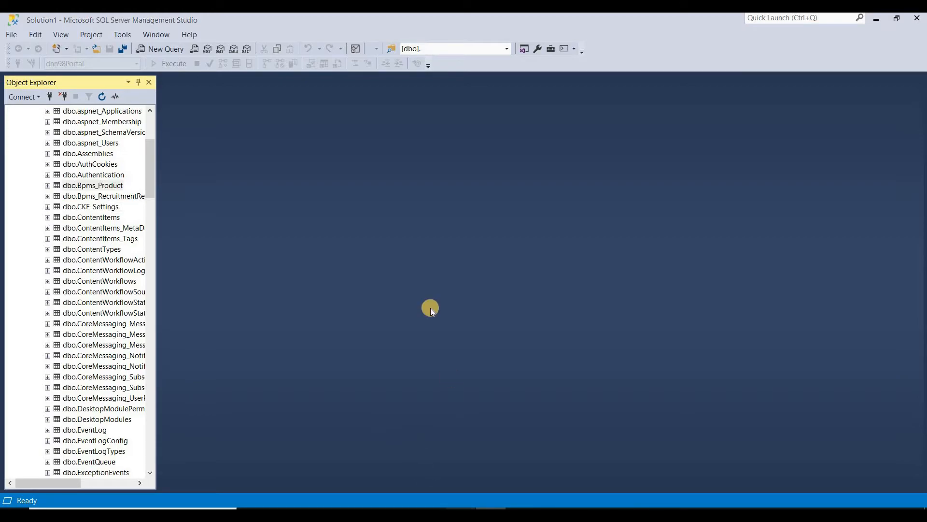
{"action": "left_click", "coordinate": [106, 342]}
{"action": "left_click", "coordinate": [890, 169]}
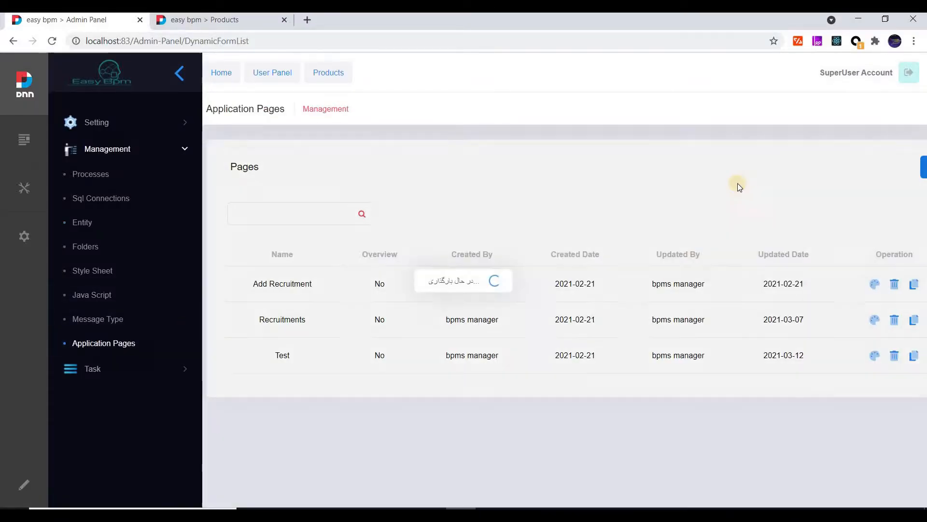
{"action": "left_click", "coordinate": [341, 168]}
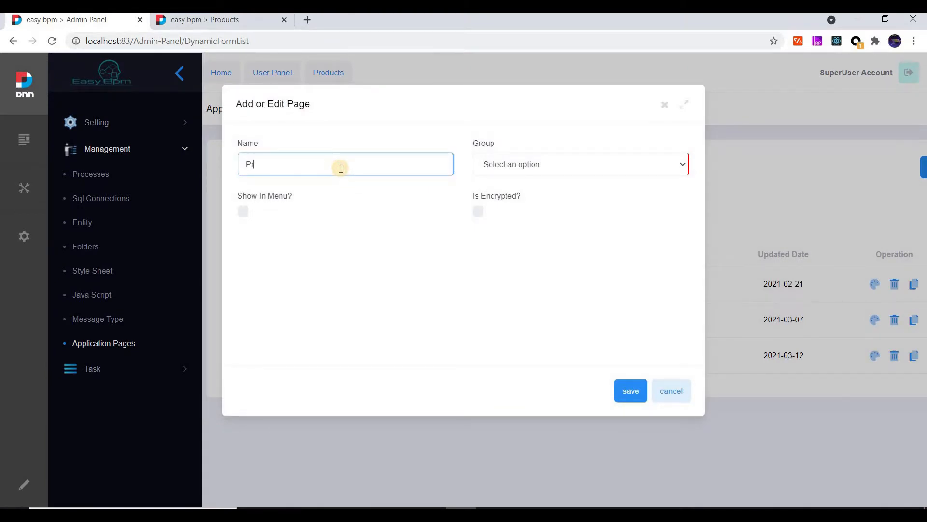
{"action": "type", "text": "Products"}
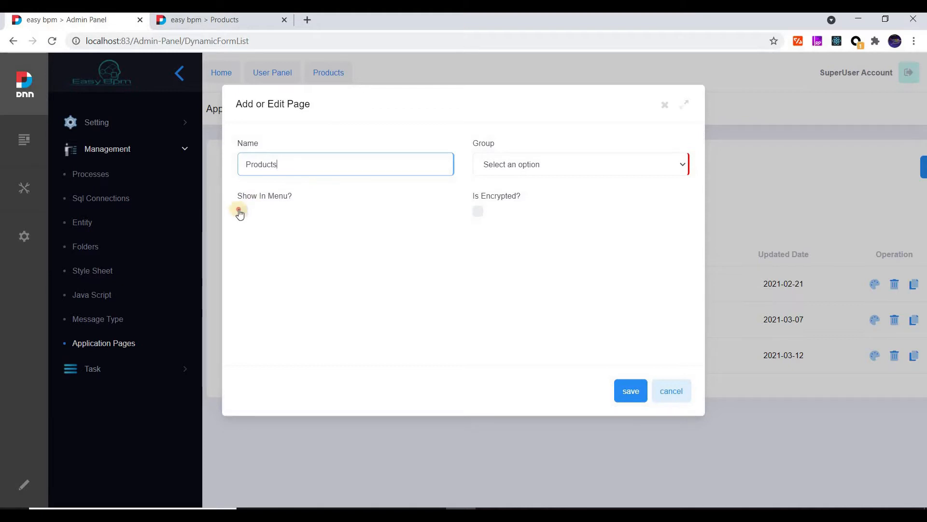
{"action": "left_click", "coordinate": [245, 212]}
{"action": "left_click", "coordinate": [515, 161]}
{"action": "left_click", "coordinate": [519, 188]}
{"action": "left_click", "coordinate": [619, 387]}
Open the Products page's form designer and add two three-column rows
{"action": "left_click", "coordinate": [839, 285]}
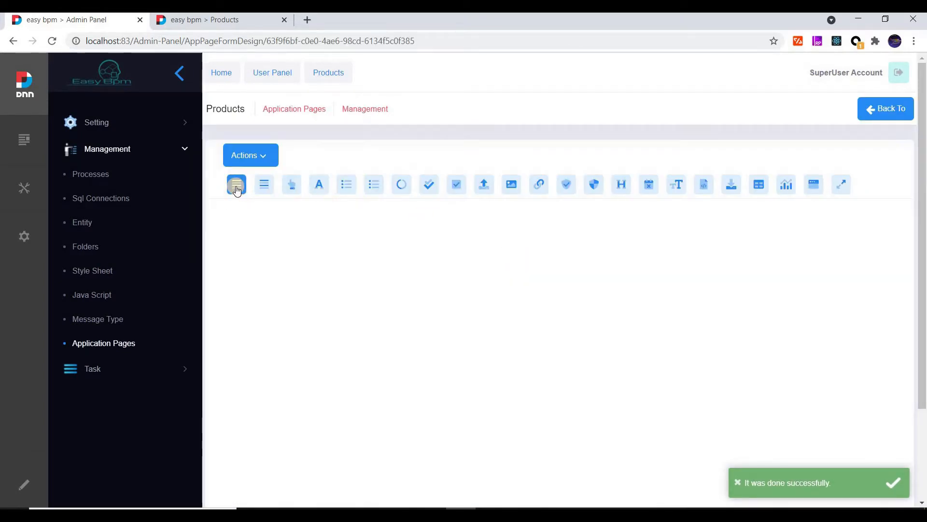
{"action": "left_click", "coordinate": [236, 186]}
{"action": "left_click", "coordinate": [237, 185]}
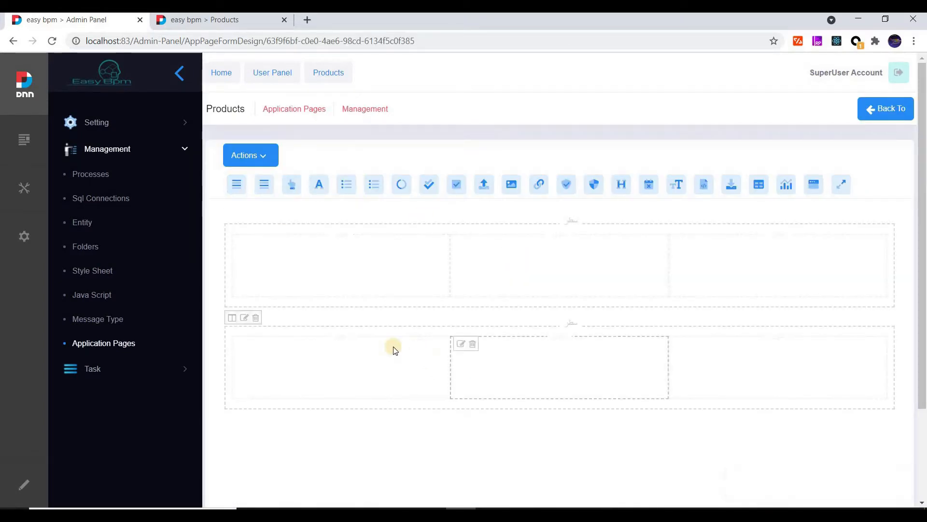
Place a button in the first cell of the upper row, labelled Add New Product with the danger style
{"action": "left_click_drag", "start_coordinate": [292, 184], "coordinate": [265, 275]}
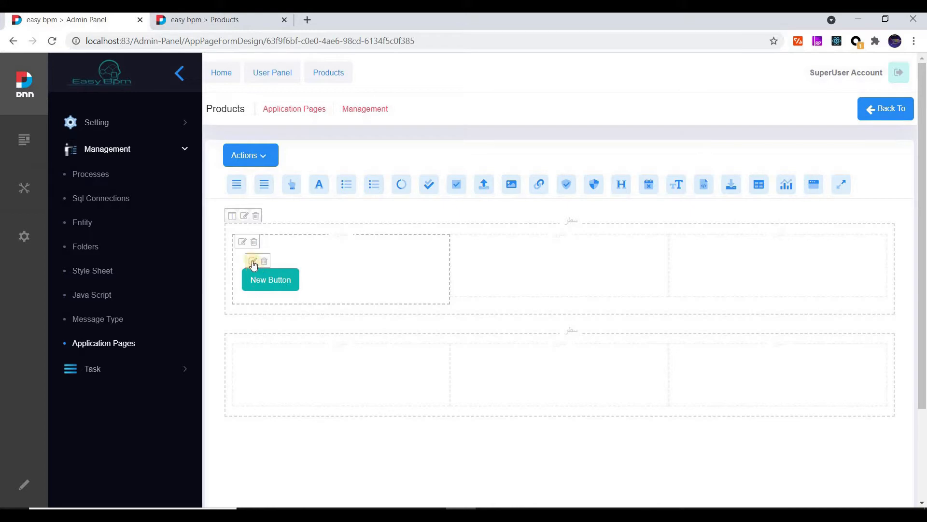
{"action": "left_click", "coordinate": [253, 261]}
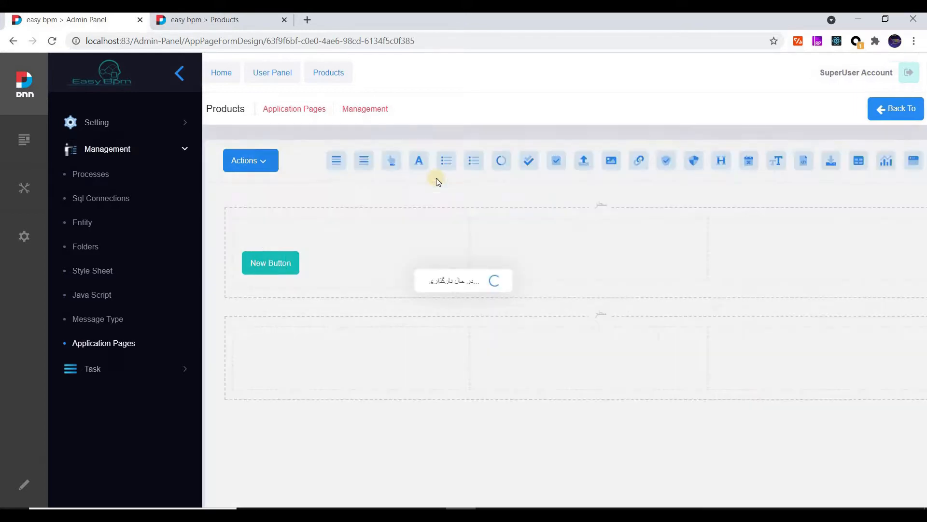
{"action": "left_click_drag", "start_coordinate": [554, 260], "coordinate": [436, 250]}
{"action": "type", "text": "Add New P"}
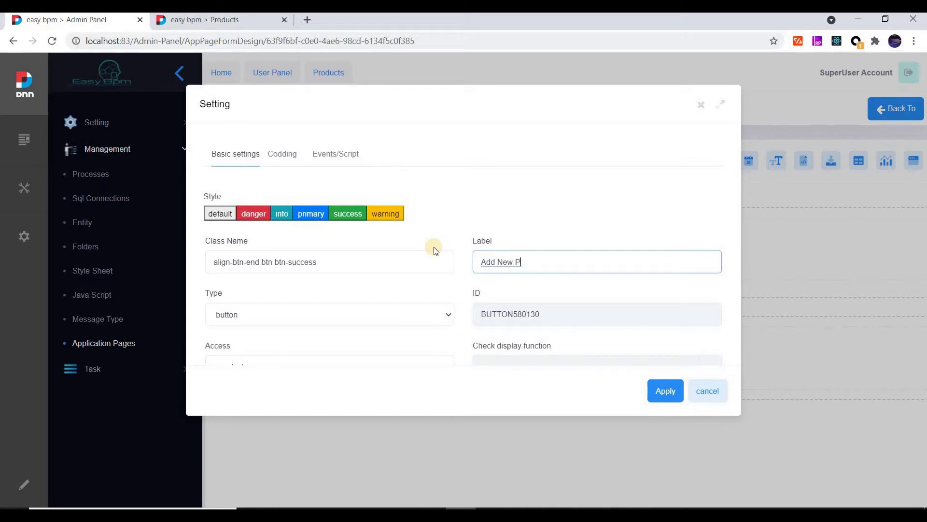
{"action": "type", "text": "roduct"}
{"action": "left_click", "coordinate": [251, 213]}
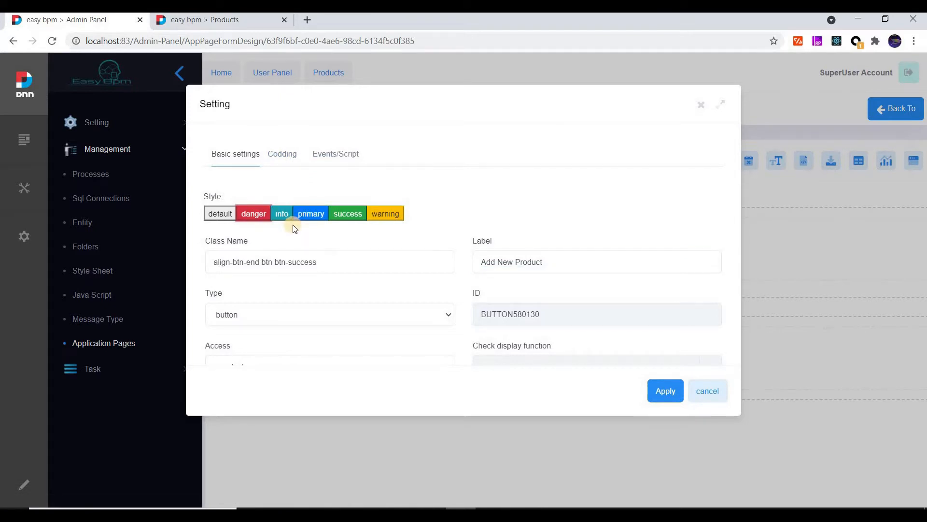
{"action": "scroll", "coordinate": [281, 261], "scroll_direction": "down", "scroll_amount": 2}
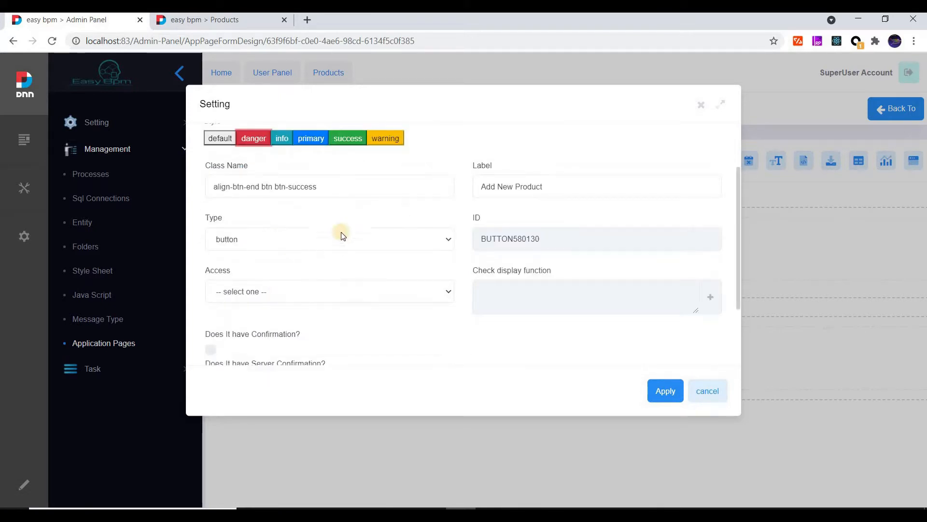
{"action": "scroll", "coordinate": [345, 230], "scroll_direction": "down", "scroll_amount": 2}
{"action": "left_click", "coordinate": [660, 391]}
Delete the second and third columns of the lower row and set the remaining column's size to 12
{"action": "mouse_move", "coordinate": [471, 351]}
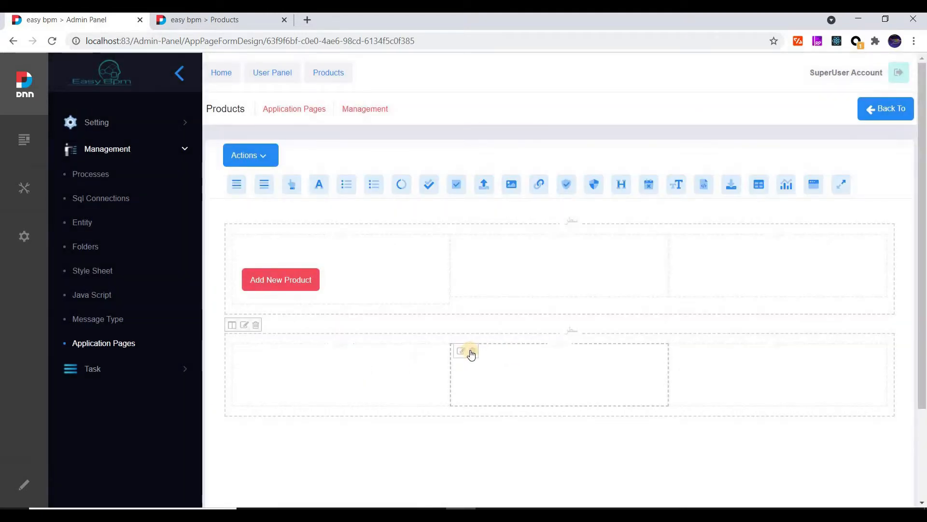
{"action": "mouse_move", "coordinate": [242, 362]}
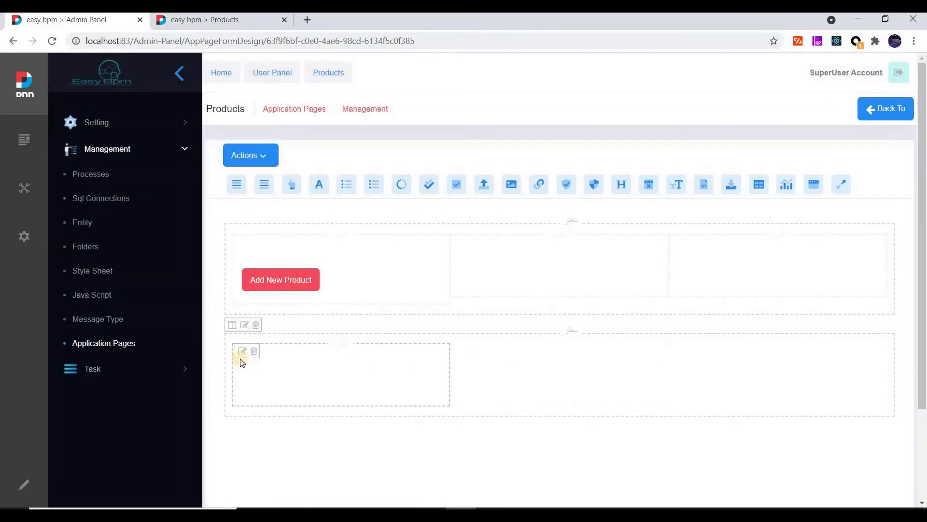
{"action": "left_click", "coordinate": [302, 268]}
{"action": "double_click", "coordinate": [240, 218]}
{"action": "left_click_drag", "start_coordinate": [237, 220], "coordinate": [246, 220]}
{"action": "type", "text": "12"}
{"action": "left_click", "coordinate": [658, 395]}
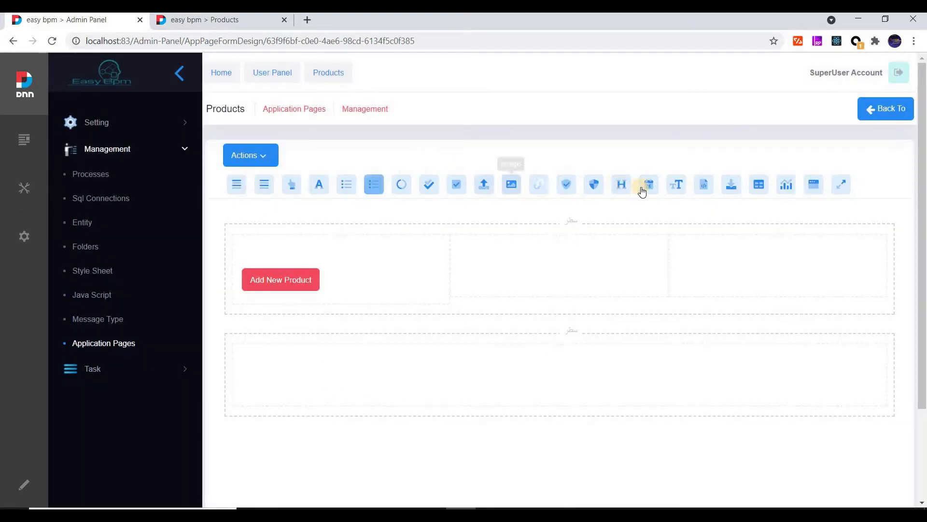
Place a data table in the lower full-width row and label it List Of Products
{"action": "left_click_drag", "start_coordinate": [757, 187], "coordinate": [289, 381]}
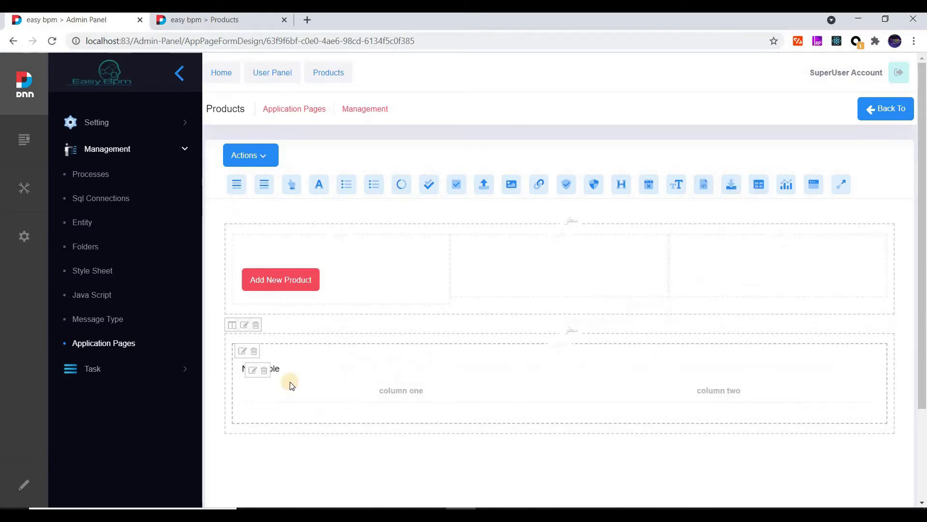
{"action": "left_click", "coordinate": [255, 373]}
{"action": "left_click", "coordinate": [284, 158]}
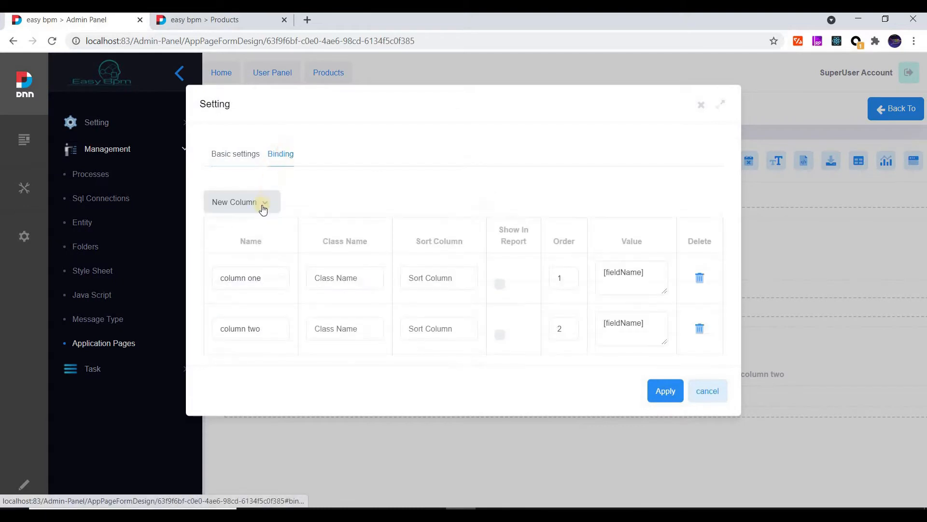
{"action": "left_click", "coordinate": [248, 150]}
{"action": "left_click_drag", "start_coordinate": [590, 223], "coordinate": [446, 223]}
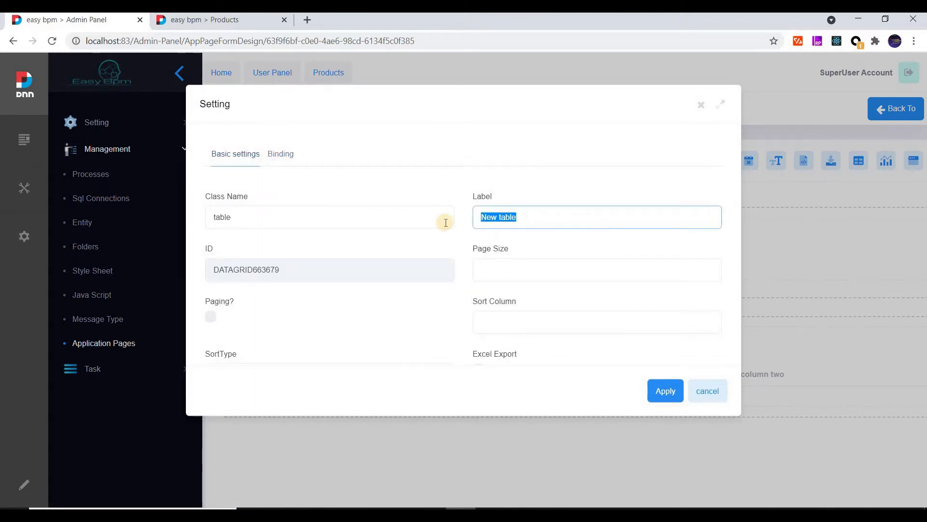
{"action": "type", "text": "List Of Products"}
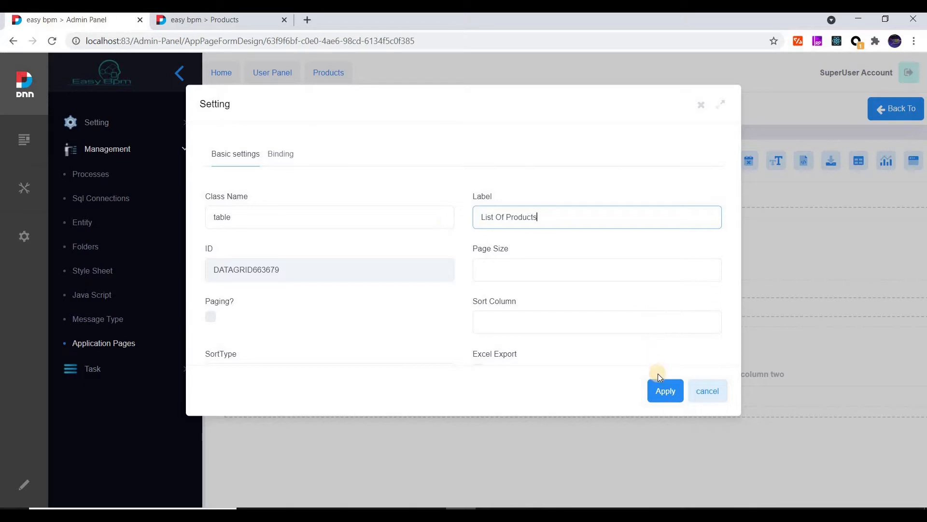
Rename the table's two default binding columns as Name and Price
{"action": "left_click", "coordinate": [289, 154]}
{"action": "left_click", "coordinate": [265, 278]}
{"action": "key", "text": "ctrl+a"}
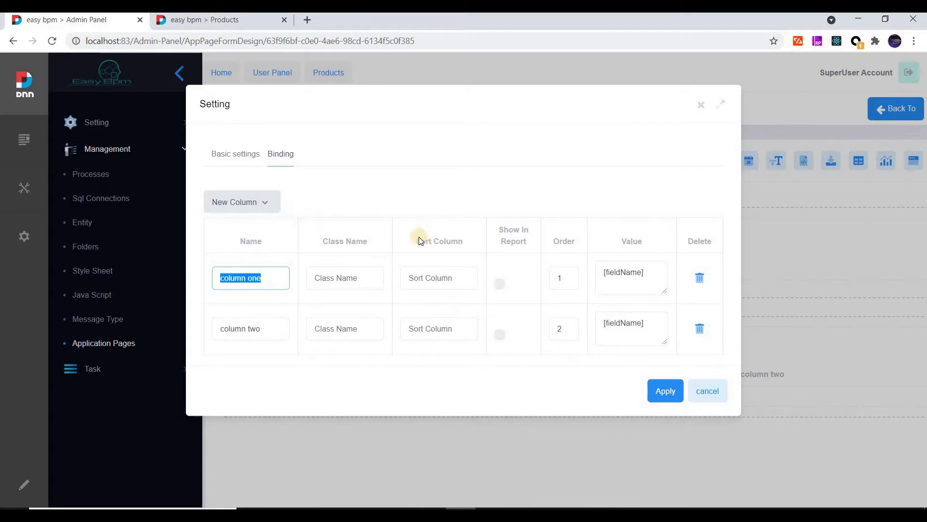
{"action": "scroll", "coordinate": [418, 237], "scroll_direction": "down", "scroll_amount": 2}
{"action": "scroll", "coordinate": [386, 231], "scroll_direction": "up", "scroll_amount": 2}
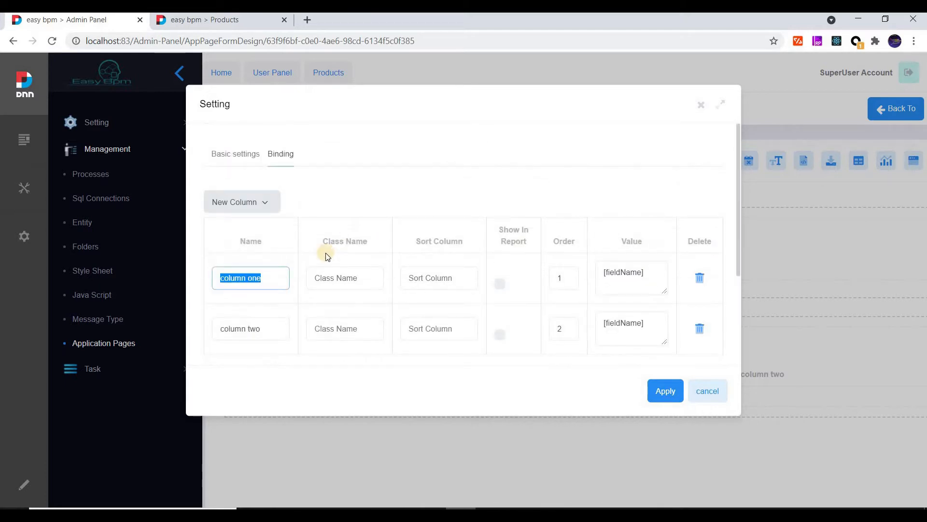
{"action": "type", "text": "Name"}
{"action": "left_click", "coordinate": [265, 329]}
{"action": "key", "text": "ctrl+a"}
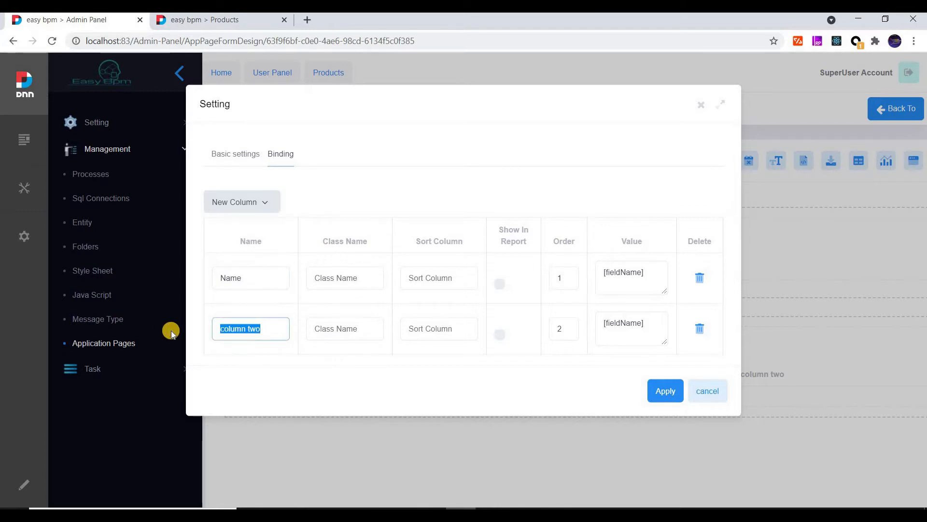
{"action": "type", "text": "Price"}
{"action": "scroll", "coordinate": [214, 292], "scroll_direction": "down", "scroll_amount": 2}
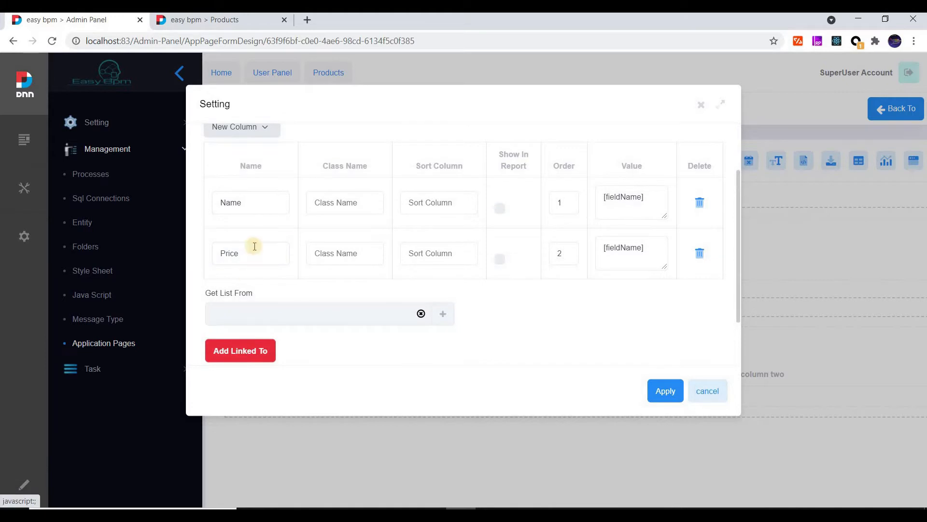
{"action": "left_click", "coordinate": [244, 350]}
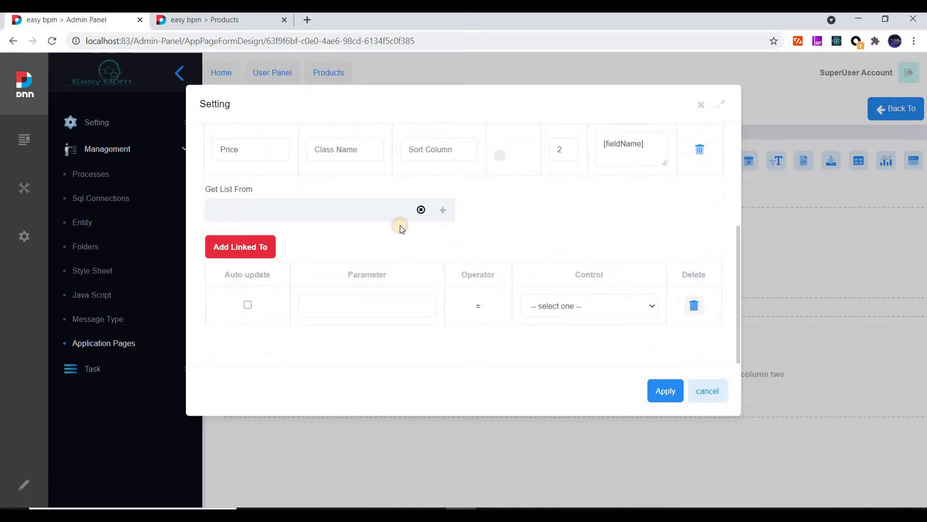
{"action": "scroll", "coordinate": [245, 198], "scroll_direction": "up", "scroll_amount": 4}
{"action": "left_click", "coordinate": [242, 203]}
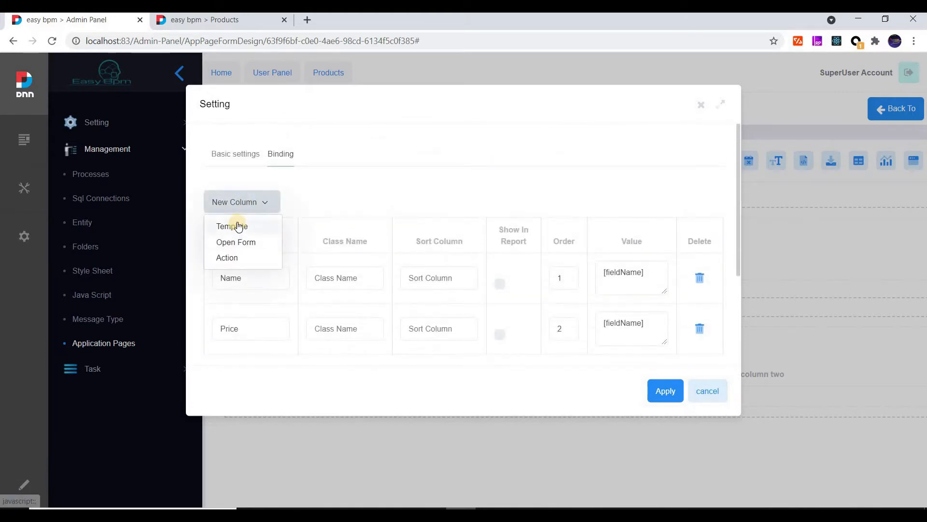
{"action": "left_click", "coordinate": [290, 241]}
{"action": "scroll", "coordinate": [275, 222], "scroll_direction": "down", "scroll_amount": 2}
{"action": "scroll", "coordinate": [268, 211], "scroll_direction": "up", "scroll_amount": 2}
Add a third binding column of the Template type and name it Count
{"action": "left_click", "coordinate": [241, 207]}
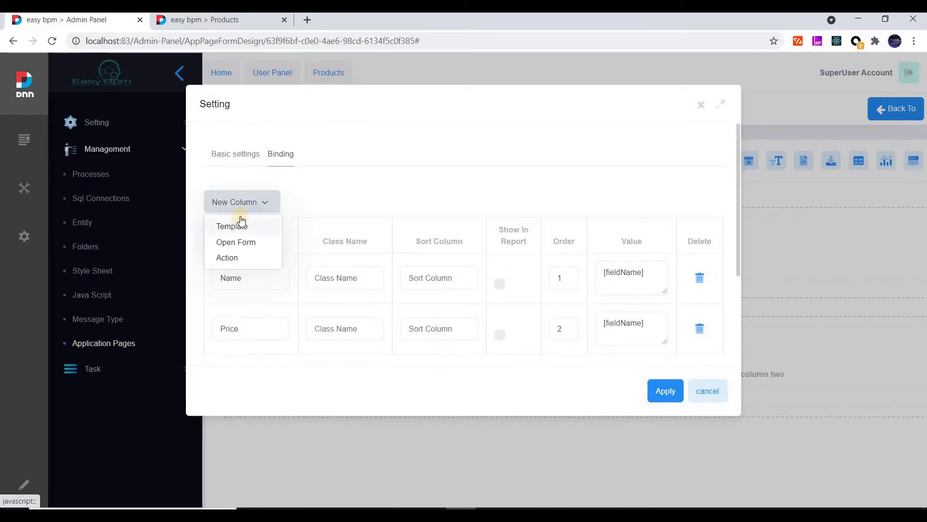
{"action": "left_click", "coordinate": [240, 224]}
{"action": "scroll", "coordinate": [268, 227], "scroll_direction": "down", "scroll_amount": 4}
{"action": "left_click", "coordinate": [267, 230]}
{"action": "key", "text": "ctrl+a"}
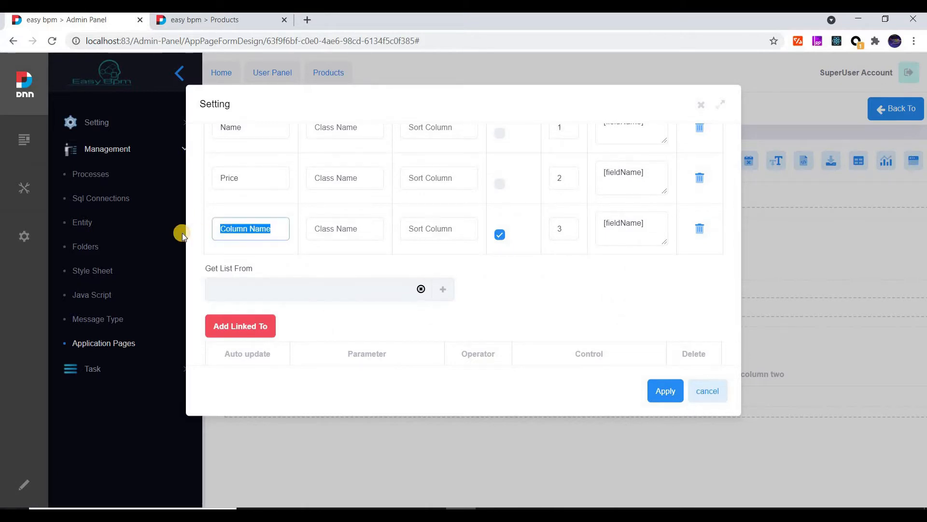
{"action": "type", "text": "Count"}
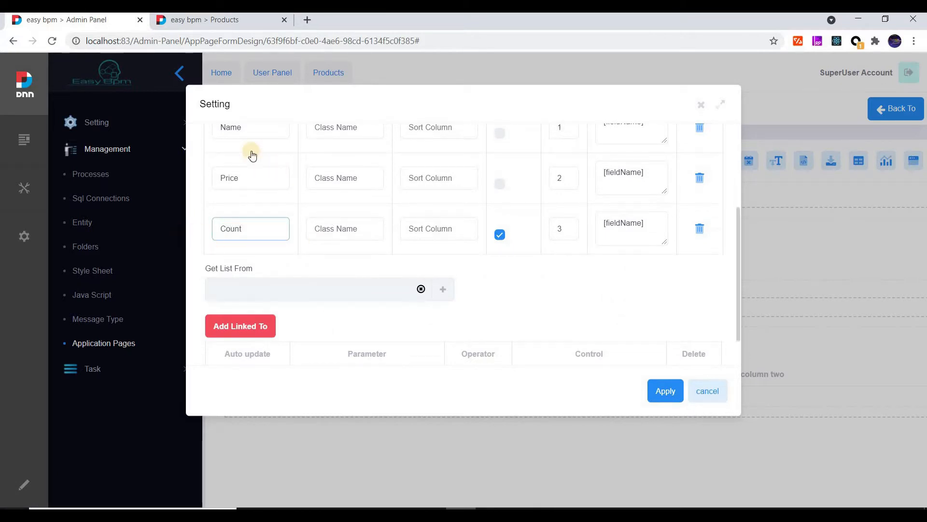
Add a fourth binding column of the Template type and name it Description
{"action": "scroll", "coordinate": [250, 193], "scroll_direction": "up", "scroll_amount": 4}
{"action": "left_click", "coordinate": [247, 209]}
{"action": "left_click", "coordinate": [242, 223]}
{"action": "scroll", "coordinate": [246, 227], "scroll_direction": "down", "scroll_amount": 5}
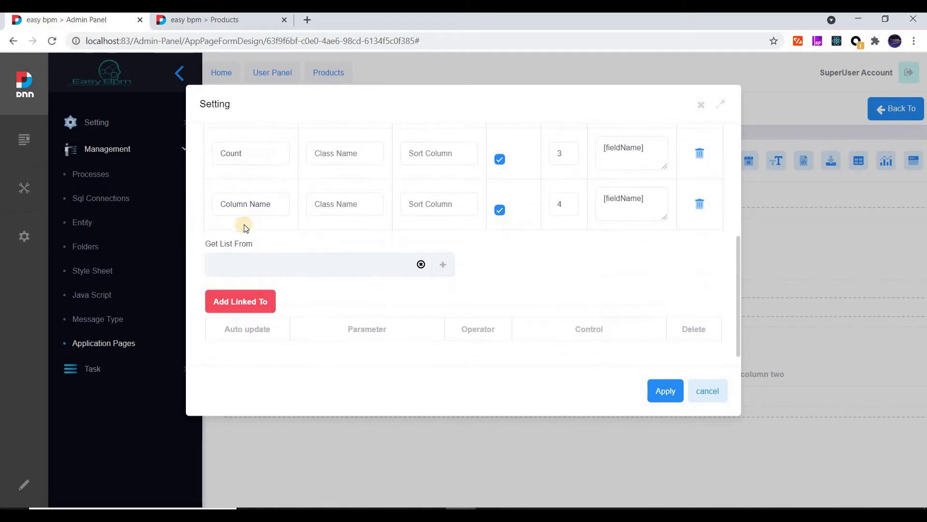
{"action": "left_click", "coordinate": [244, 202]}
{"action": "key", "text": "ctrl+a"}
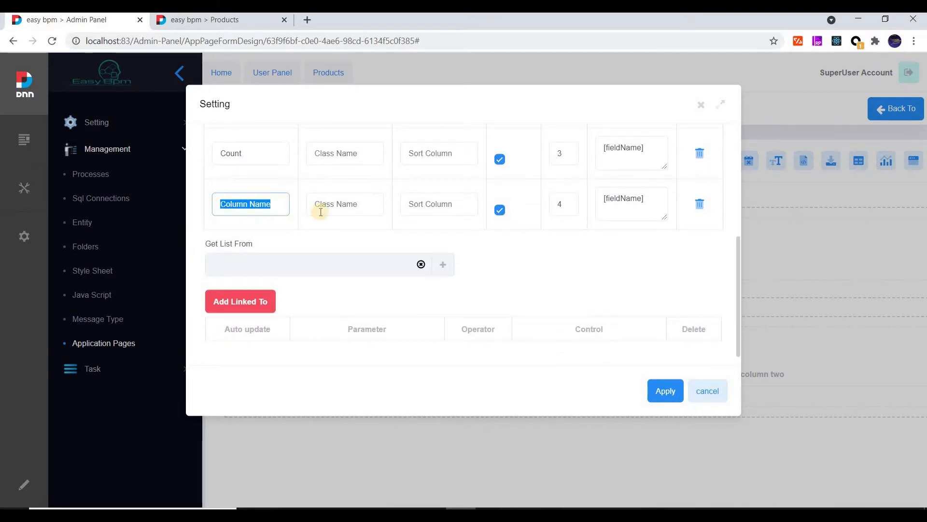
{"action": "type", "text": "Description"}
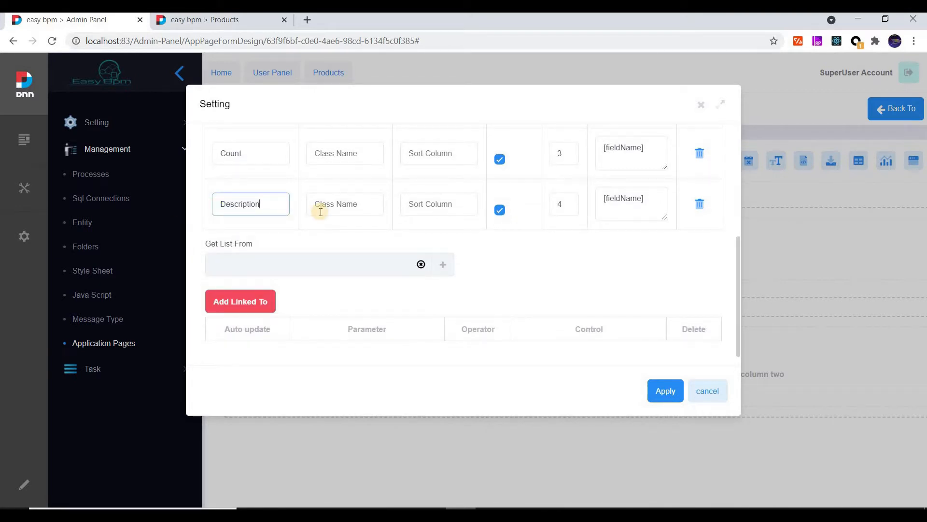
{"action": "key", "text": "ctrl+a"}
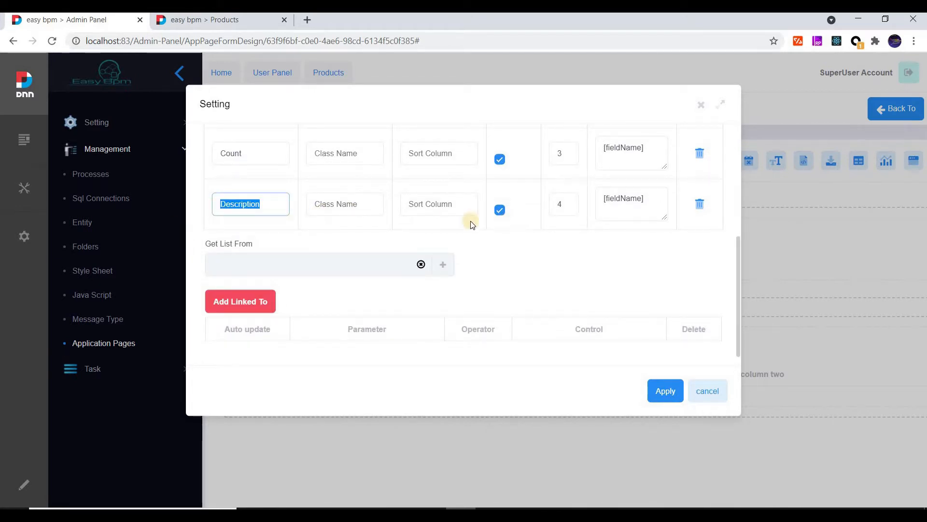
Set the Name column's class name to text-center
{"action": "left_click", "coordinate": [353, 203]}
{"action": "scroll", "coordinate": [338, 198], "scroll_direction": "up", "scroll_amount": 5}
{"action": "scroll", "coordinate": [343, 200], "scroll_direction": "down", "scroll_amount": 2}
{"action": "left_click", "coordinate": [350, 203]}
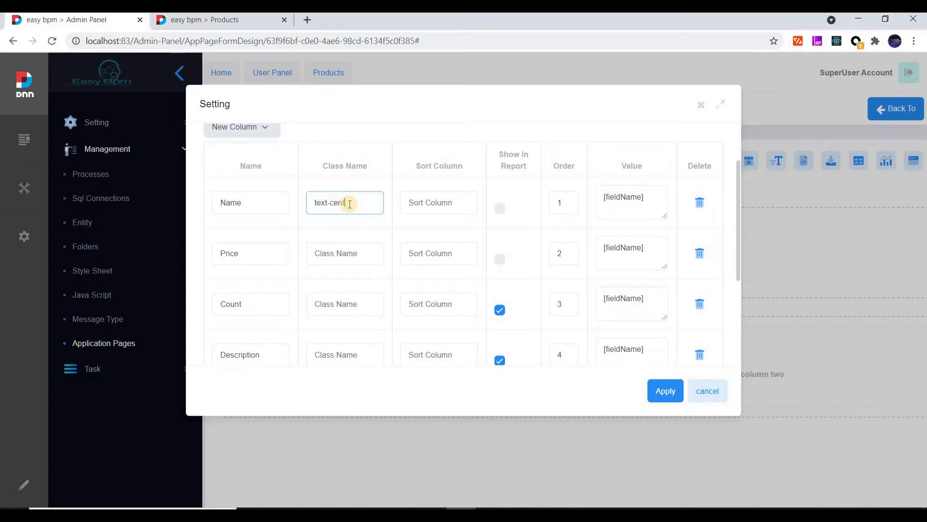
{"action": "key", "text": "ctrl+s"}
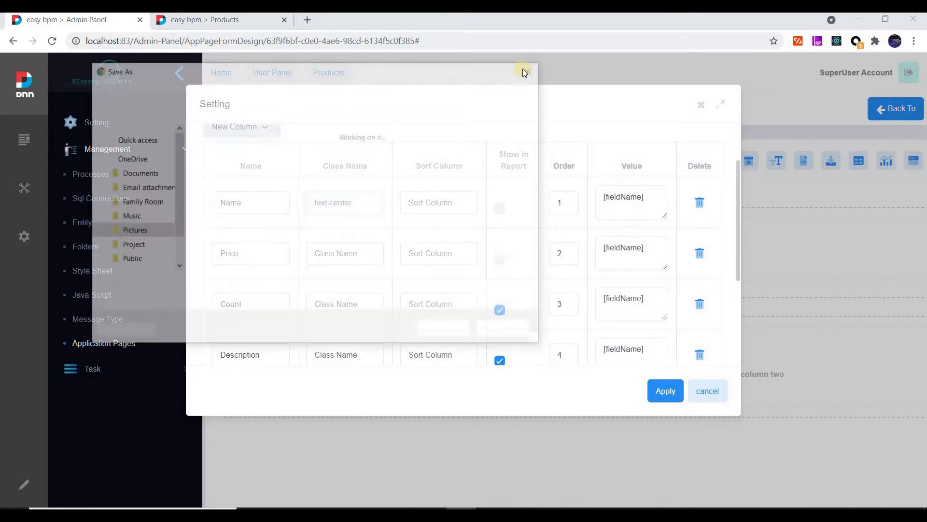
{"action": "key", "text": "Escape"}
Copy the text-center class name to the Price, Count and Description columns
{"action": "key", "text": "ctrl+a"}
{"action": "key", "text": "ctrl+c"}
{"action": "left_click", "coordinate": [342, 253]}
{"action": "key", "text": "ctrl+v"}
{"action": "left_click", "coordinate": [346, 304]}
{"action": "key", "text": "ctrl+v"}
{"action": "scroll", "coordinate": [346, 285], "scroll_direction": "down", "scroll_amount": 3}
{"action": "left_click", "coordinate": [345, 202]}
{"action": "key", "text": "ctrl+v"}
Set the sort column to Name for the Name column and to Price for the Price column
{"action": "scroll", "coordinate": [247, 270], "scroll_direction": "up", "scroll_amount": 5}
{"action": "left_click", "coordinate": [248, 270]}
{"action": "key", "text": "ctrl+a"}
{"action": "key", "text": "ctrl+c"}
{"action": "left_click", "coordinate": [456, 272]}
{"action": "key", "text": "ctrl+v"}
{"action": "scroll", "coordinate": [243, 237], "scroll_direction": "down", "scroll_amount": 2}
{"action": "left_click", "coordinate": [259, 254]}
{"action": "key", "text": "ctrl+a"}
{"action": "key", "text": "ctrl+c"}
{"action": "left_click", "coordinate": [410, 253]}
{"action": "key", "text": "ctrl+v"}
Set the sort column to Count for the Count column and to Description for the Description column
{"action": "left_click", "coordinate": [411, 305]}
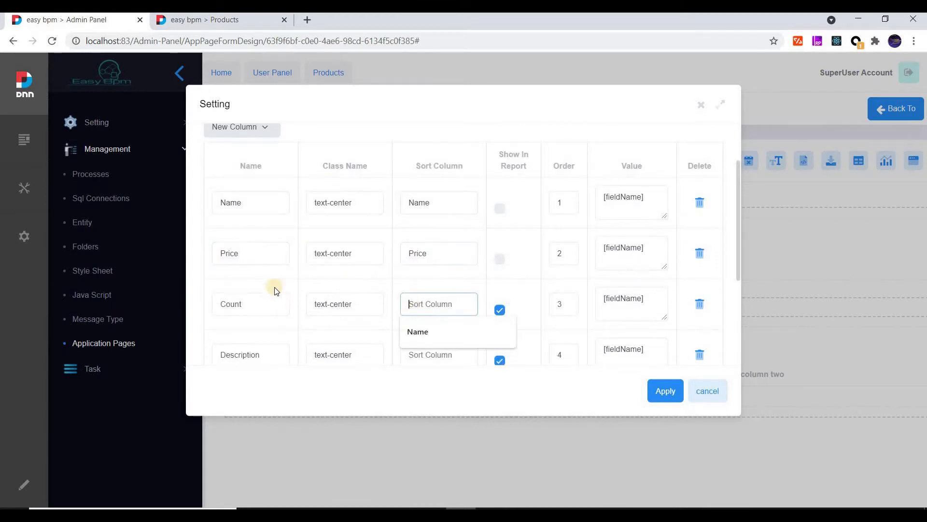
{"action": "left_click", "coordinate": [254, 303]}
{"action": "key", "text": "ctrl+a"}
{"action": "key", "text": "ctrl+c"}
{"action": "key", "text": "Tab"}
{"action": "key", "text": "Tab"}
{"action": "key", "text": "ctrl+v"}
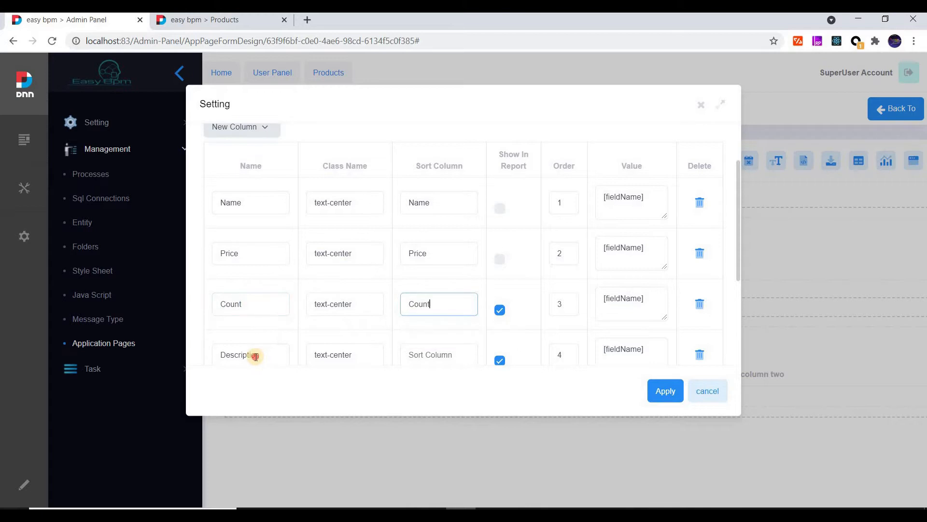
{"action": "left_click", "coordinate": [254, 354]}
{"action": "key", "text": "ctrl+a"}
{"action": "key", "text": "ctrl+c"}
{"action": "left_click", "coordinate": [430, 354]}
{"action": "key", "text": "ctrl+v"}
Enable showing the Name and Price columns in the report
{"action": "scroll", "coordinate": [528, 253], "scroll_direction": "up", "scroll_amount": 2}
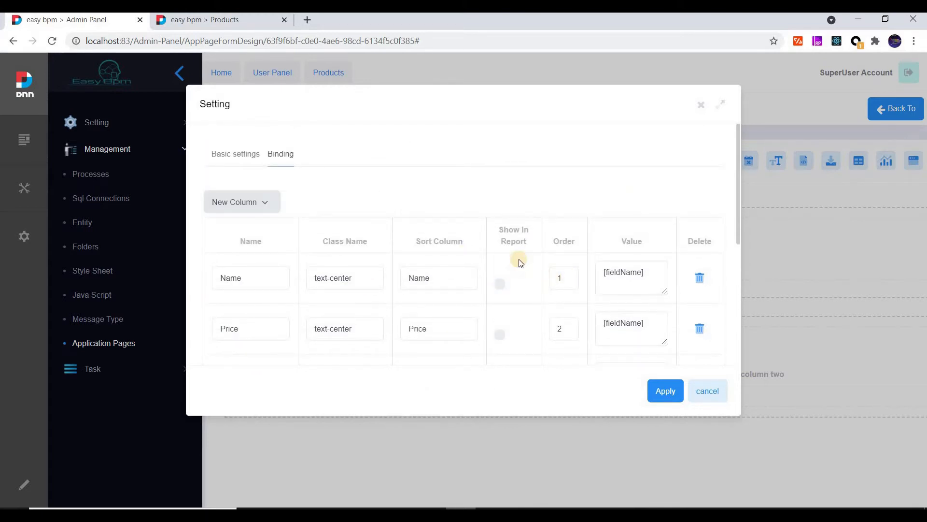
{"action": "scroll", "coordinate": [514, 260], "scroll_direction": "down", "scroll_amount": 2}
{"action": "left_click", "coordinate": [500, 259]}
{"action": "scroll", "coordinate": [503, 260], "scroll_direction": "down", "scroll_amount": 2}
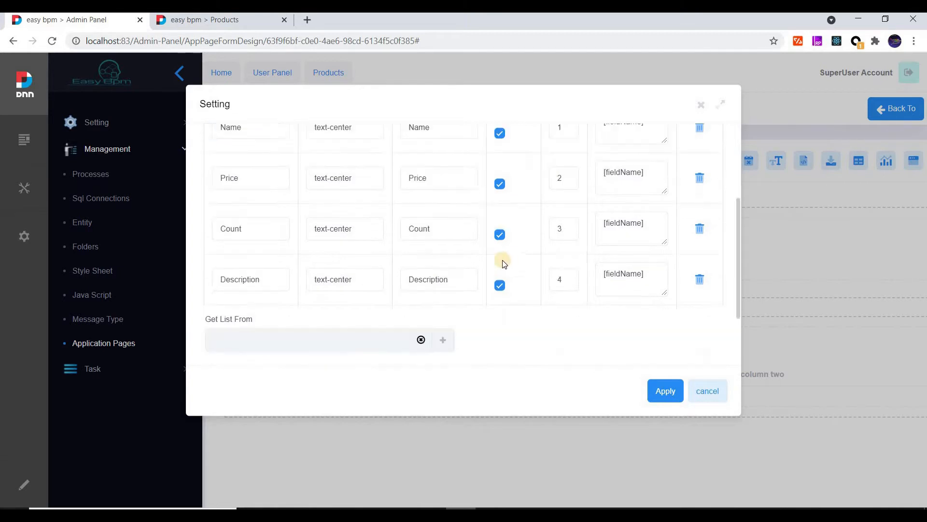
{"action": "scroll", "coordinate": [405, 258], "scroll_direction": "up", "scroll_amount": 3}
{"action": "scroll", "coordinate": [482, 213], "scroll_direction": "down", "scroll_amount": 3}
{"action": "scroll", "coordinate": [450, 279], "scroll_direction": "up", "scroll_amount": 2}
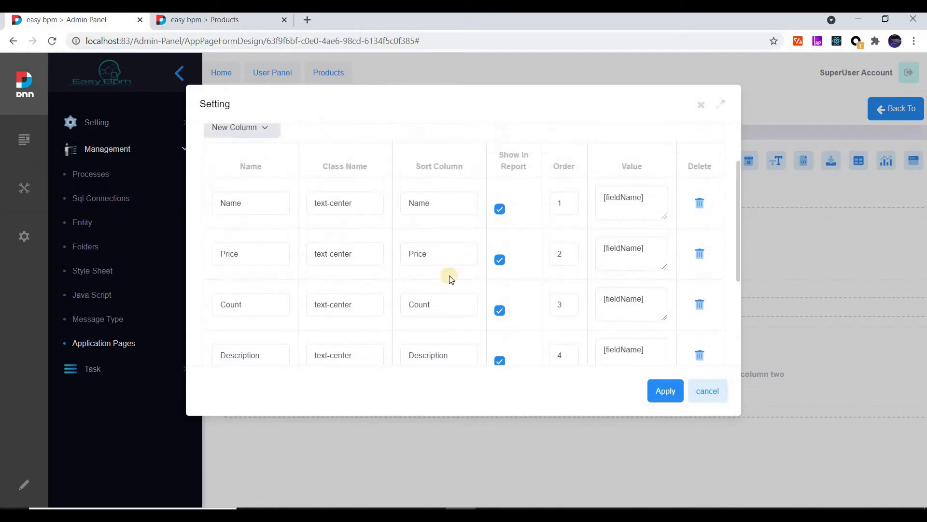
{"action": "scroll", "coordinate": [471, 321], "scroll_direction": "down", "scroll_amount": 2}
{"action": "scroll", "coordinate": [505, 251], "scroll_direction": "up", "scroll_amount": 4}
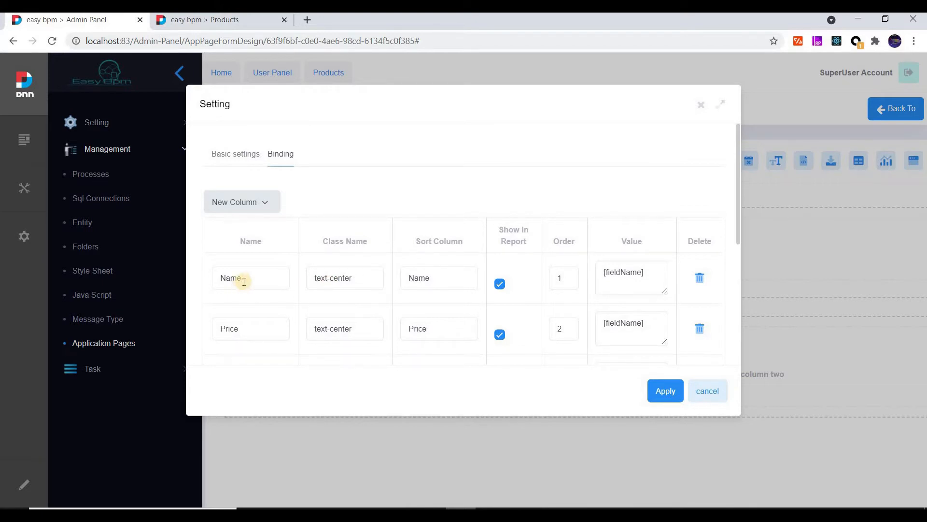
Set the value of the Name column to [Name] and of the Price column to [Price]
{"action": "double_click", "coordinate": [212, 277]}
{"action": "key", "text": "ctrl+c"}
{"action": "double_click", "coordinate": [637, 274]}
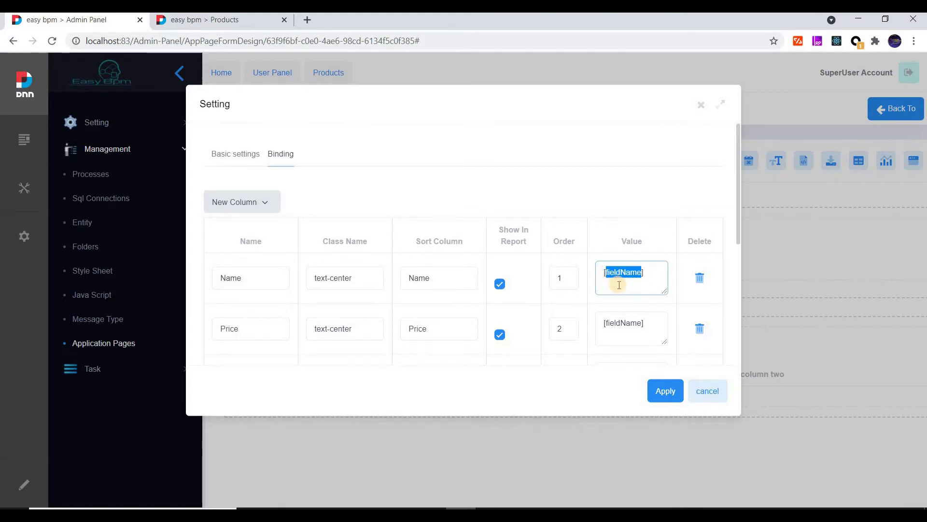
{"action": "key", "text": "ctrl+v"}
{"action": "left_click", "coordinate": [236, 278]}
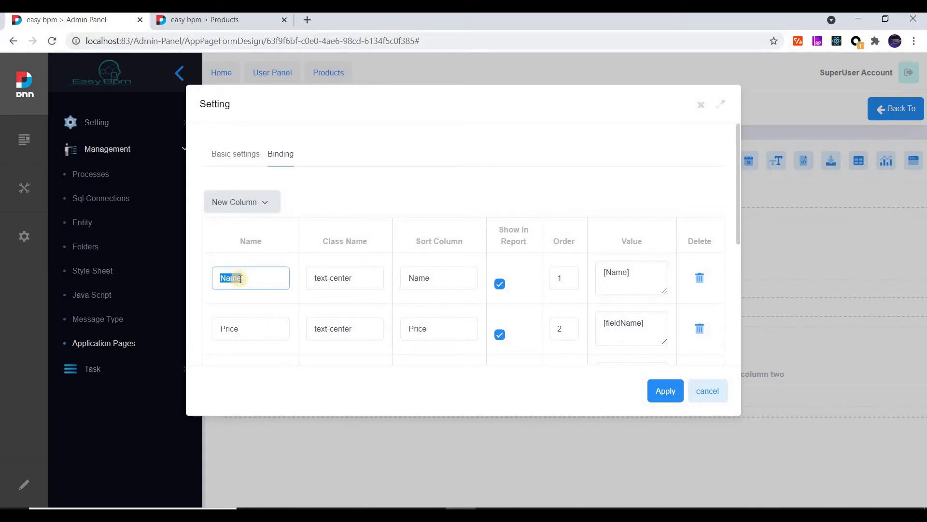
{"action": "double_click", "coordinate": [244, 331]}
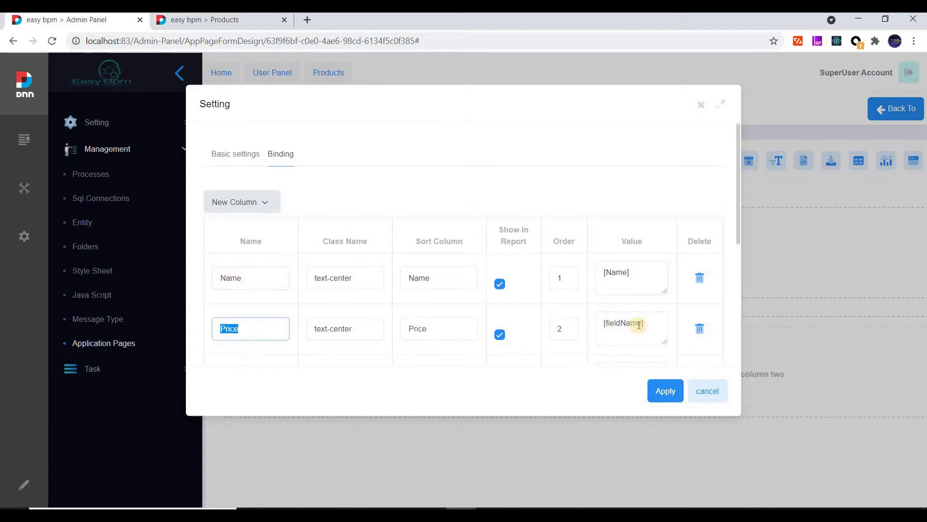
{"action": "left_click_drag", "start_coordinate": [642, 323], "coordinate": [607, 324]}
{"action": "type", "text": "Price"}
Replace the field placeholder in the Count column's value so it reads [Count]
{"action": "scroll", "coordinate": [237, 256], "scroll_direction": "down", "scroll_amount": 3}
{"action": "double_click", "coordinate": [232, 228]}
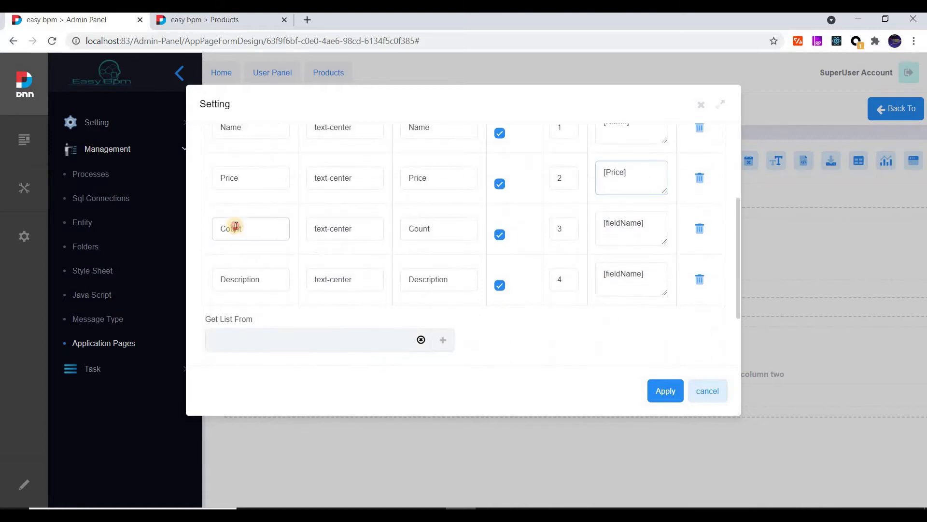
{"action": "left_click_drag", "start_coordinate": [642, 223], "coordinate": [606, 224]}
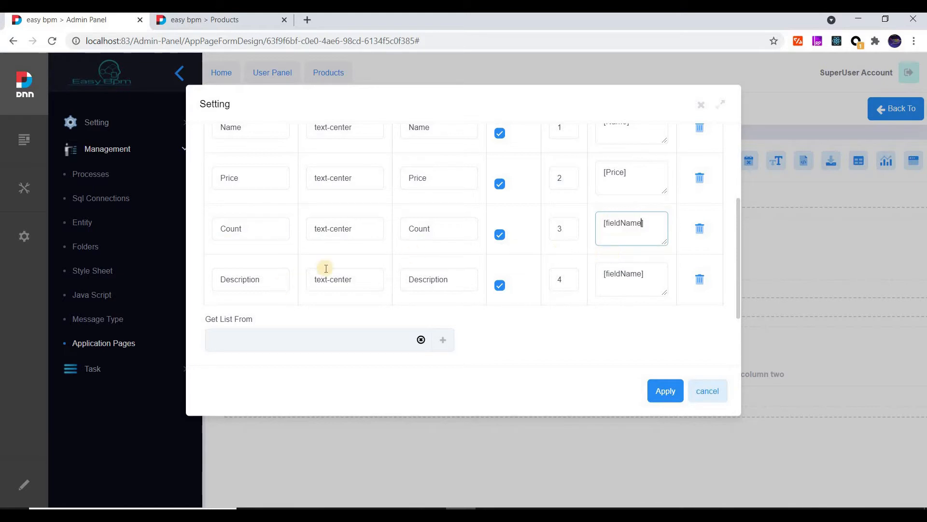
{"action": "double_click", "coordinate": [268, 227]}
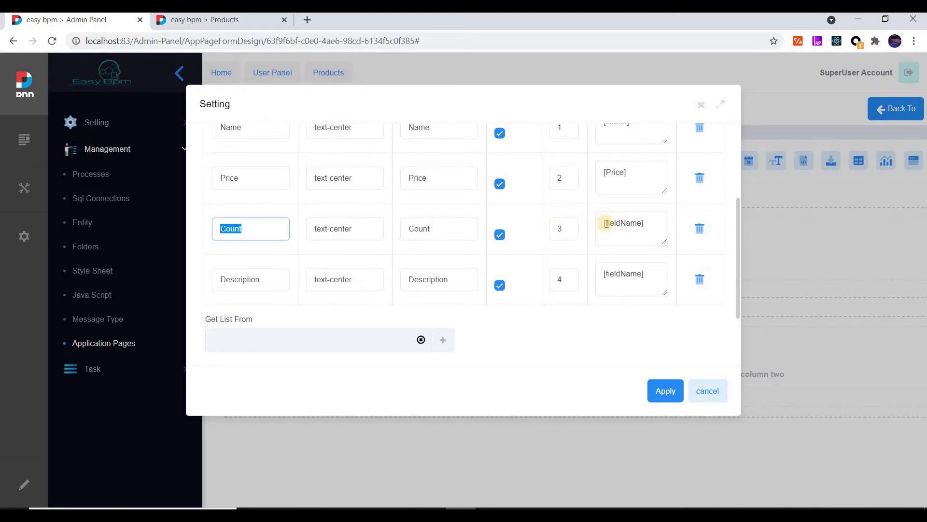
{"action": "left_click_drag", "start_coordinate": [608, 223], "coordinate": [637, 223]}
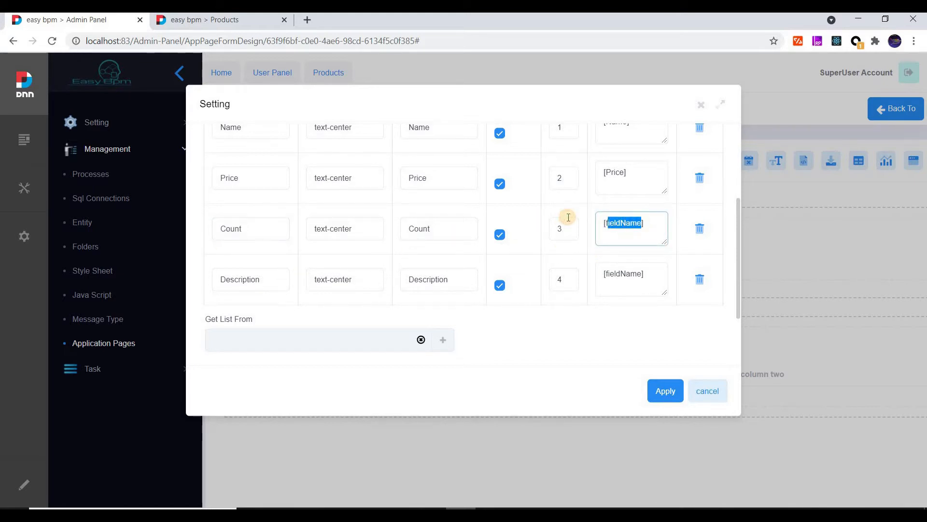
{"action": "key", "text": "BackSpace"}
{"action": "key", "text": "BackSpace"}
{"action": "type", "text": "Count"}
Set the Description column's value to [Description], using the copied column name
{"action": "left_click", "coordinate": [261, 280]}
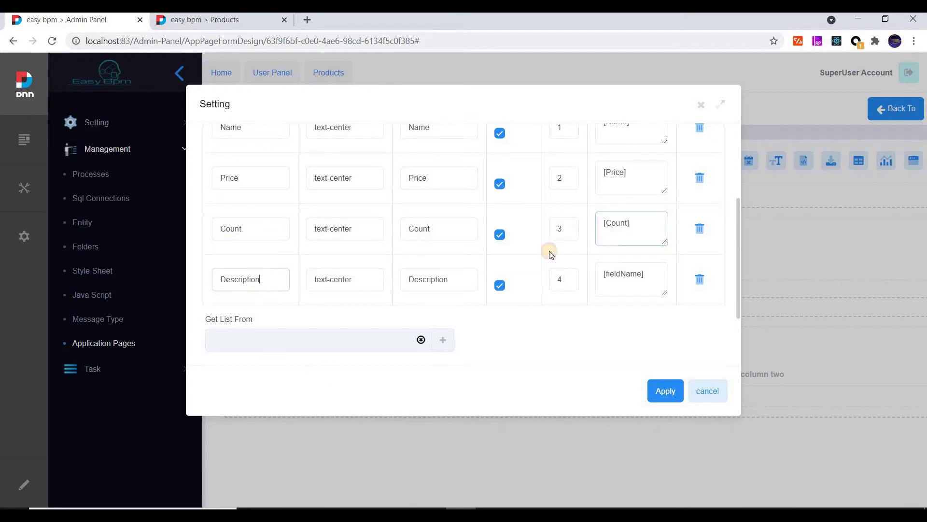
{"action": "key", "text": "ctrl+a"}
{"action": "key", "text": "ctrl+c"}
{"action": "left_click_drag", "start_coordinate": [642, 274], "coordinate": [608, 275]}
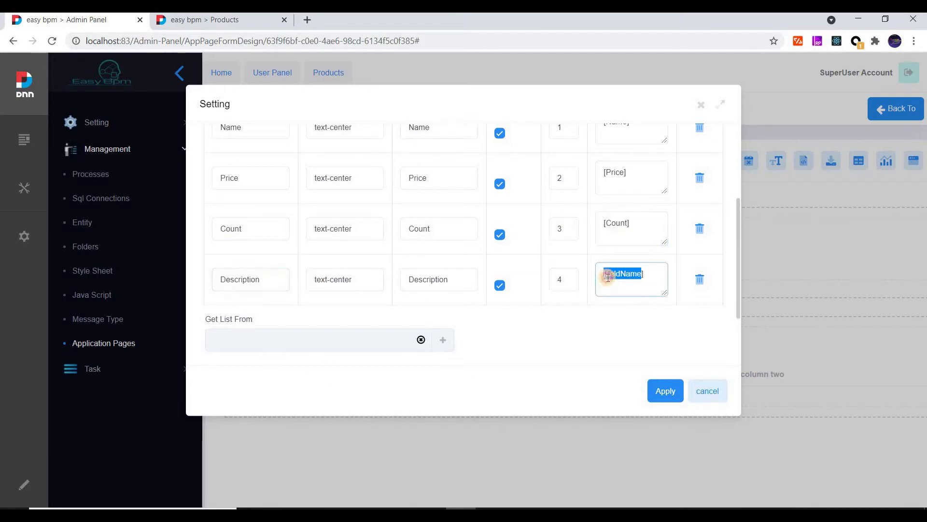
{"action": "key", "text": "ctrl+v"}
{"action": "scroll", "coordinate": [392, 227], "scroll_direction": "up", "scroll_amount": 2}
{"action": "scroll", "coordinate": [392, 227], "scroll_direction": "up", "scroll_amount": 2}
{"action": "scroll", "coordinate": [383, 217], "scroll_direction": "down", "scroll_amount": 5}
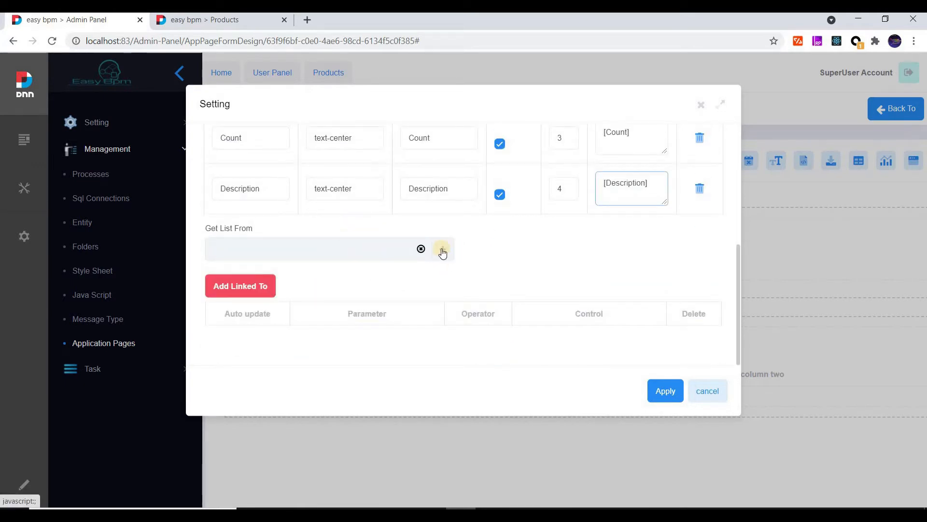
Start a new variable for the table's list source, named varProducts with the data type List
{"action": "left_click", "coordinate": [441, 248]}
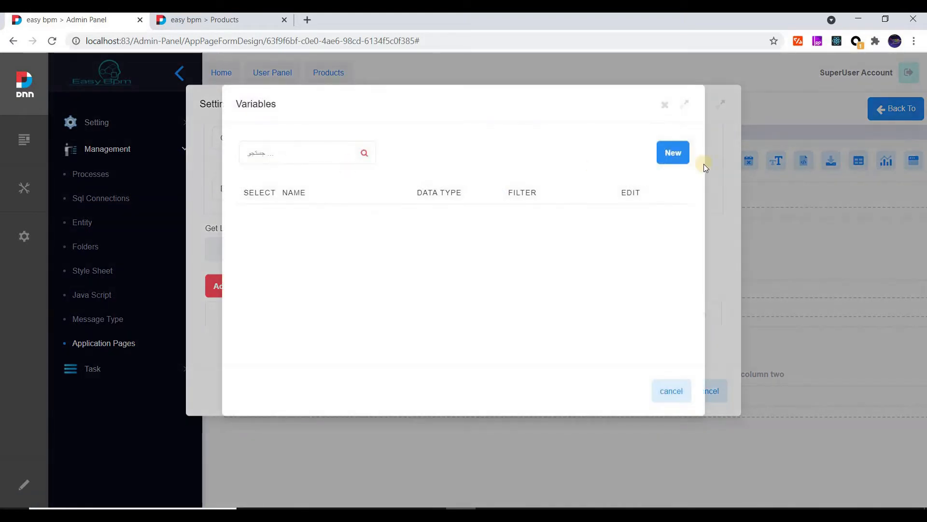
{"action": "left_click", "coordinate": [673, 153]}
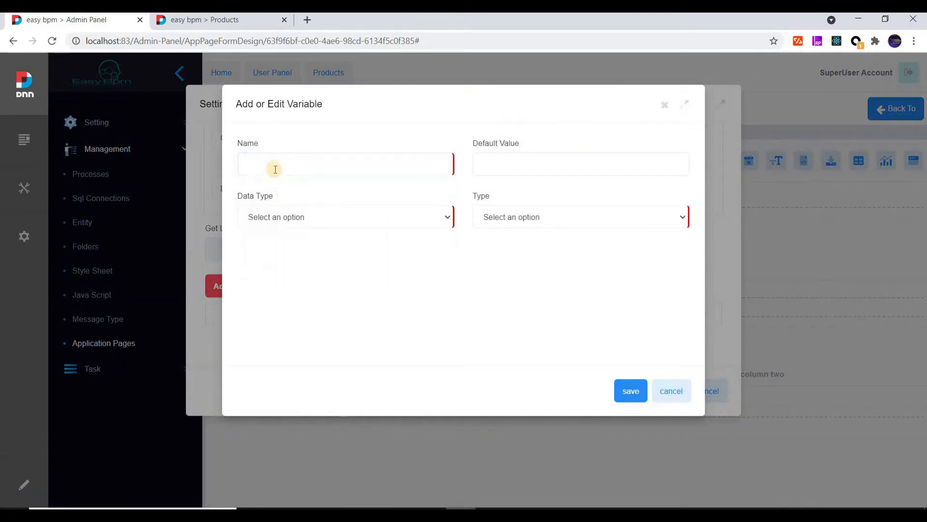
{"action": "left_click", "coordinate": [274, 162]}
{"action": "type", "text": "v"}
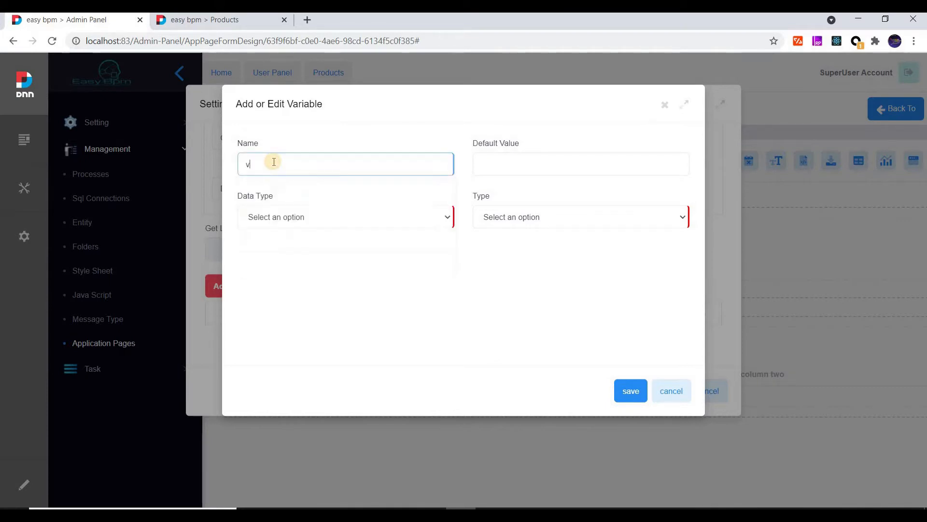
{"action": "type", "text": "arProducts"}
{"action": "left_click", "coordinate": [297, 217]}
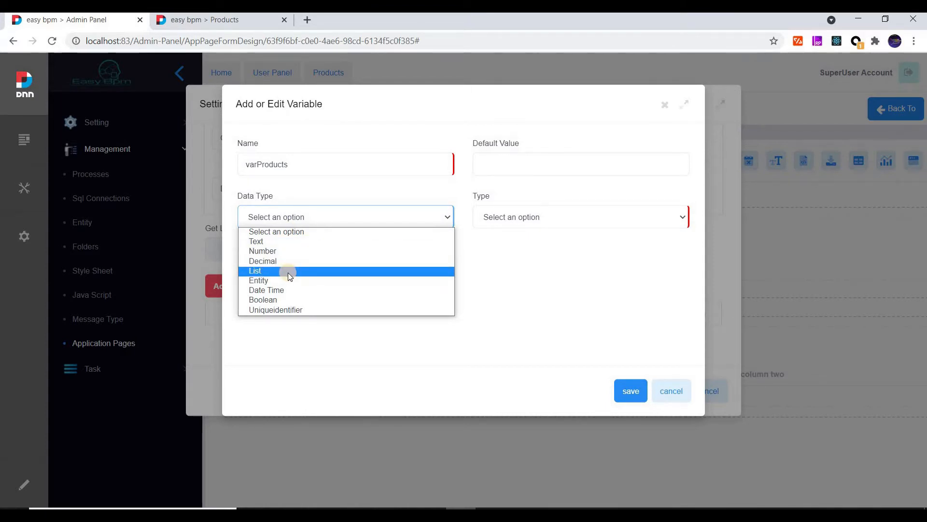
{"action": "left_click", "coordinate": [287, 272]}
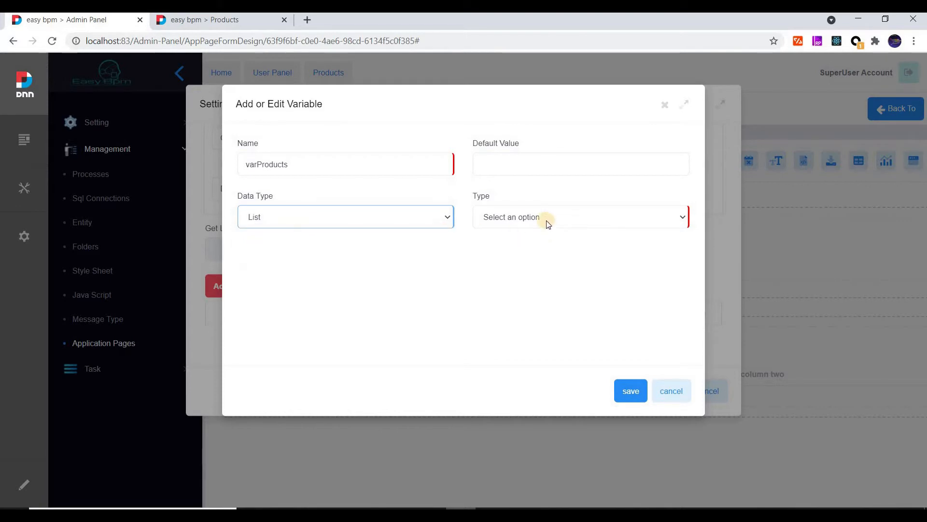
Set the variable's type to Entity with the Product entity, save it, and select varProducts as the table's list source
{"action": "left_click", "coordinate": [521, 220]}
{"action": "left_click", "coordinate": [505, 242]}
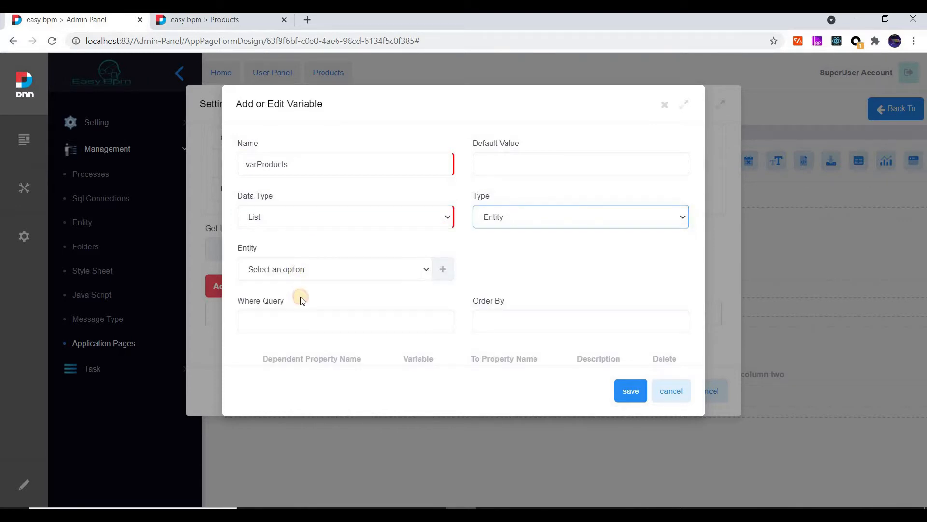
{"action": "left_click", "coordinate": [300, 269]}
{"action": "left_click", "coordinate": [331, 269]}
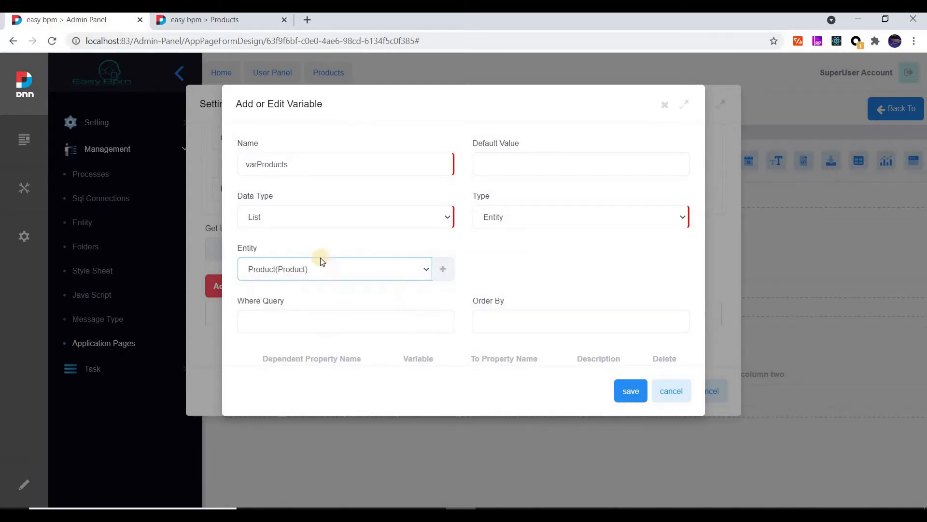
{"action": "scroll", "coordinate": [483, 314], "scroll_direction": "down", "scroll_amount": 1}
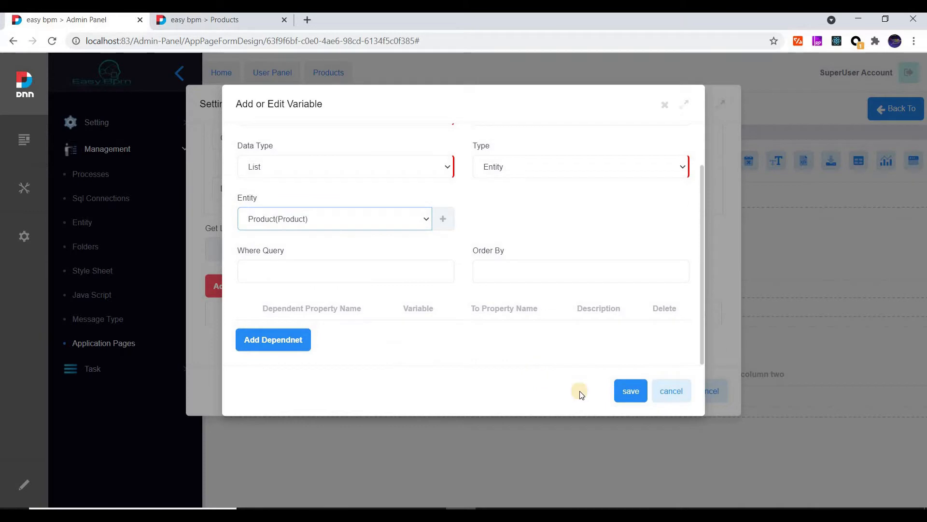
{"action": "left_click", "coordinate": [631, 392]}
{"action": "left_click", "coordinate": [251, 218]}
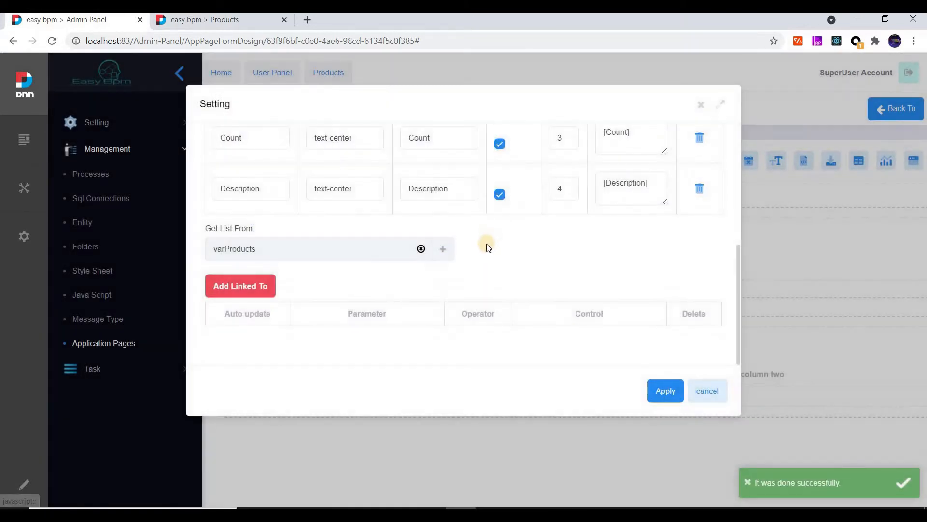
Enable Excel and PDF export in the basic settings of the List Of Products table
{"action": "scroll", "coordinate": [486, 243], "scroll_direction": "up", "scroll_amount": 5}
{"action": "left_click", "coordinate": [253, 155]}
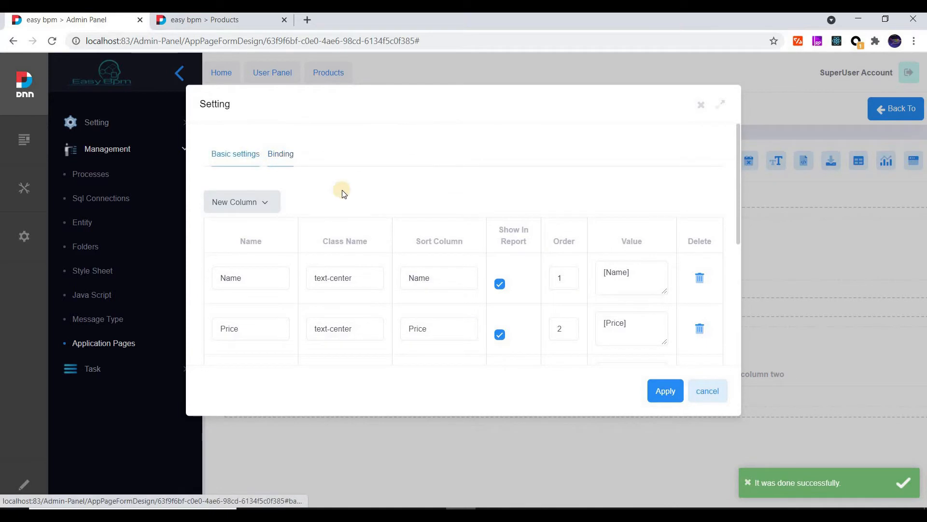
{"action": "scroll", "coordinate": [514, 212], "scroll_direction": "down", "scroll_amount": 7}
{"action": "scroll", "coordinate": [548, 229], "scroll_direction": "up", "scroll_amount": 4}
{"action": "left_click", "coordinate": [480, 223]}
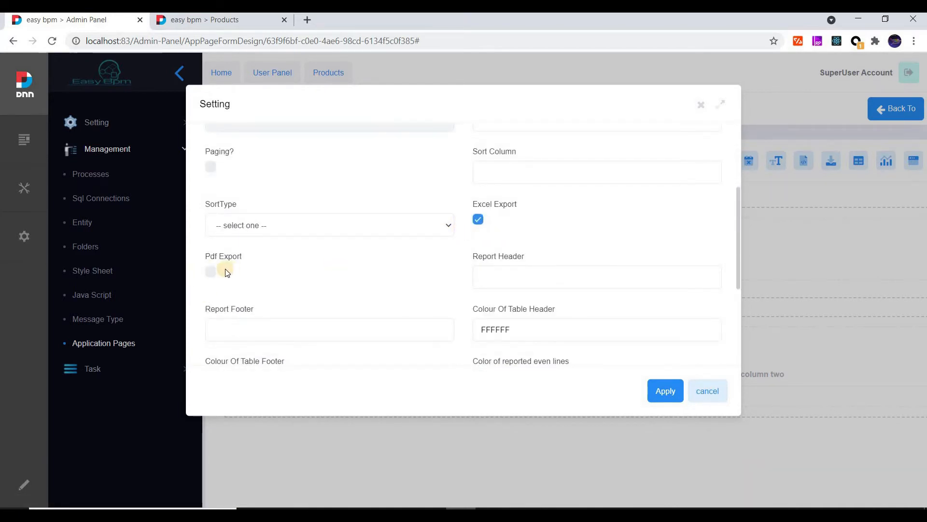
Set the table's sort type to asc and its sort column to Name
{"action": "left_click", "coordinate": [269, 226]}
{"action": "left_click", "coordinate": [250, 250]}
{"action": "left_click", "coordinate": [486, 174]}
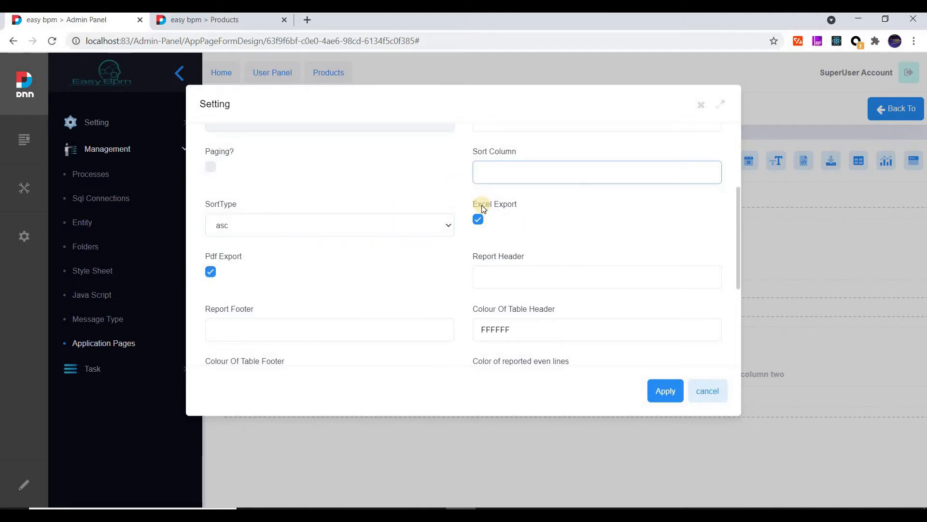
{"action": "type", "text": "Name"}
{"action": "key", "text": "ctrl+a"}
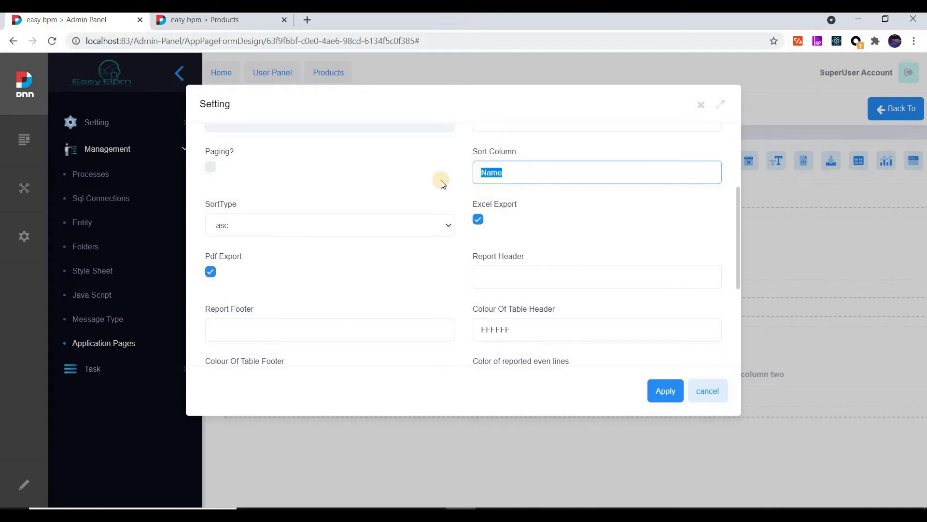
Enable paging for the List Of Products table and apply its settings
{"action": "left_click", "coordinate": [210, 167]}
{"action": "scroll", "coordinate": [325, 192], "scroll_direction": "up", "scroll_amount": 3}
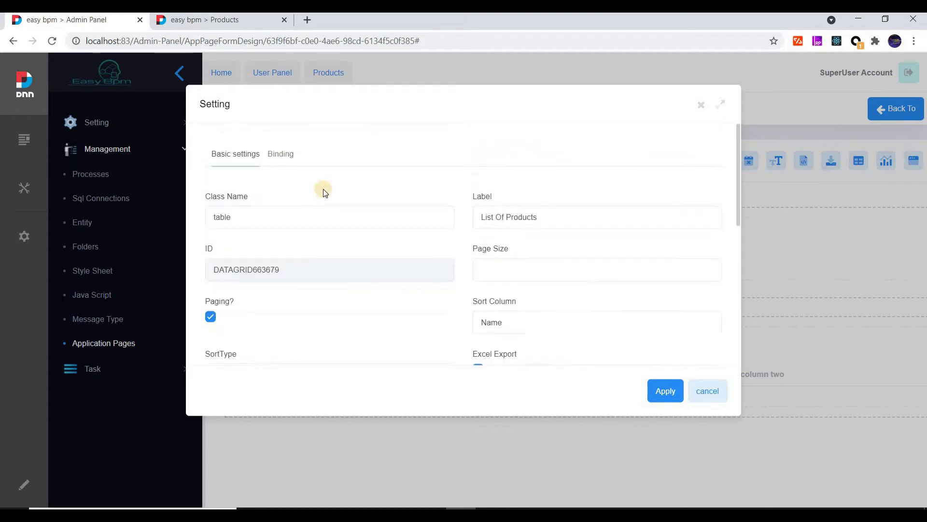
{"action": "scroll", "coordinate": [333, 220], "scroll_direction": "down", "scroll_amount": 5}
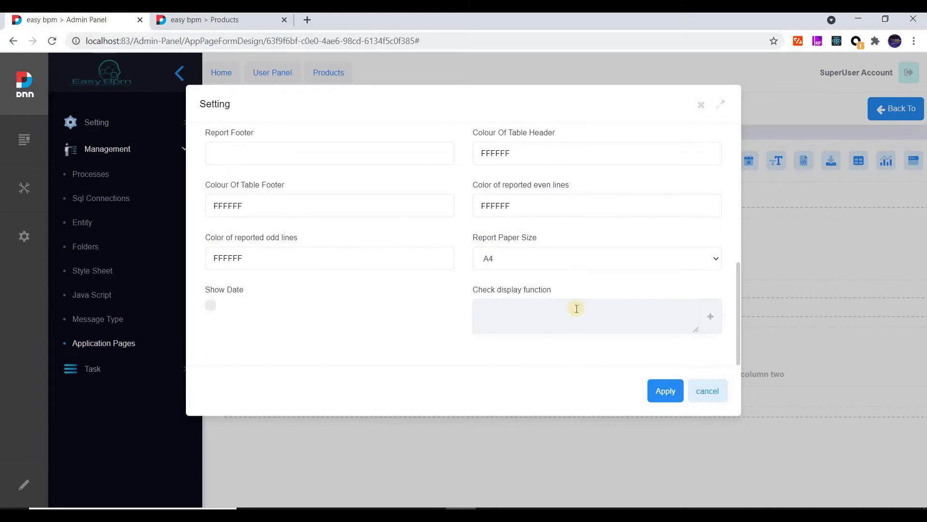
{"action": "left_click", "coordinate": [660, 400]}
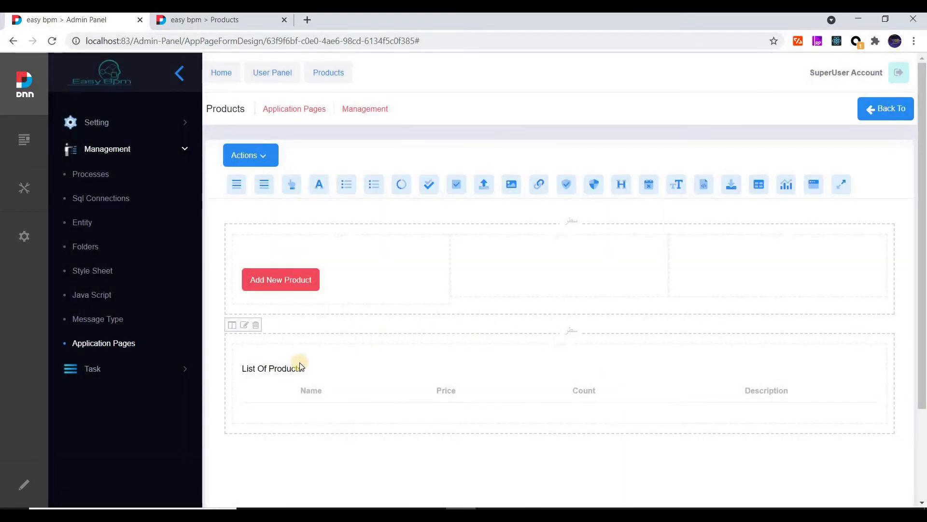
Save the Products form and return to the list of application pages
{"action": "left_click", "coordinate": [265, 153]}
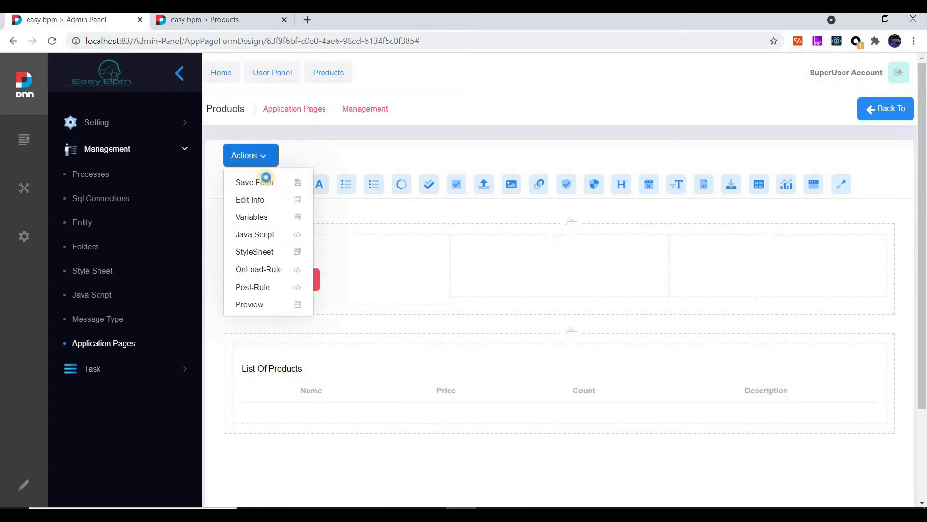
{"action": "left_click", "coordinate": [265, 181]}
{"action": "left_click", "coordinate": [880, 111]}
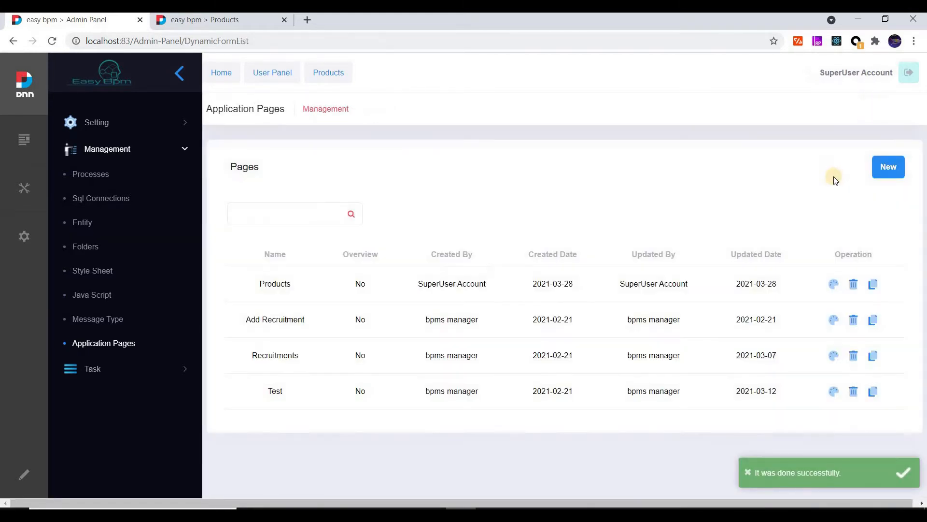
Switch to the website's Products page, reload it, and put it into edit mode
{"action": "left_click", "coordinate": [213, 20]}
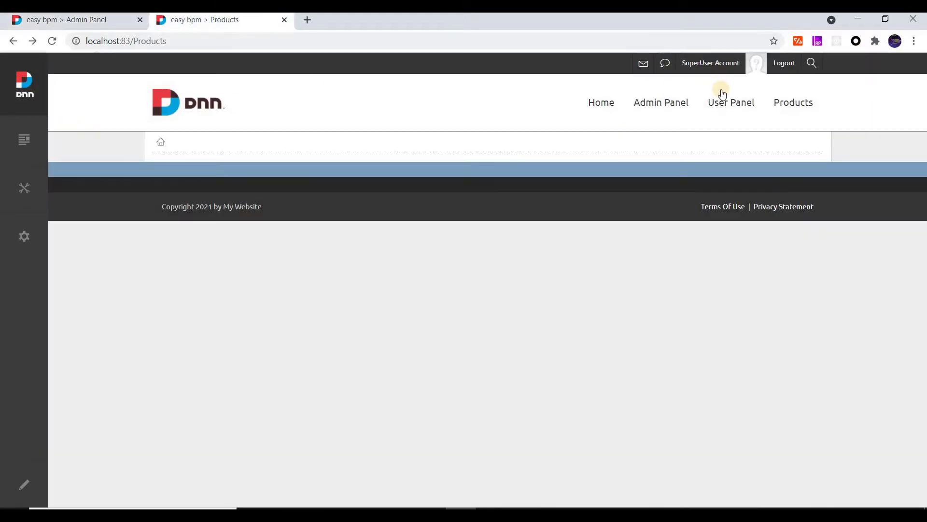
{"action": "left_click", "coordinate": [786, 104]}
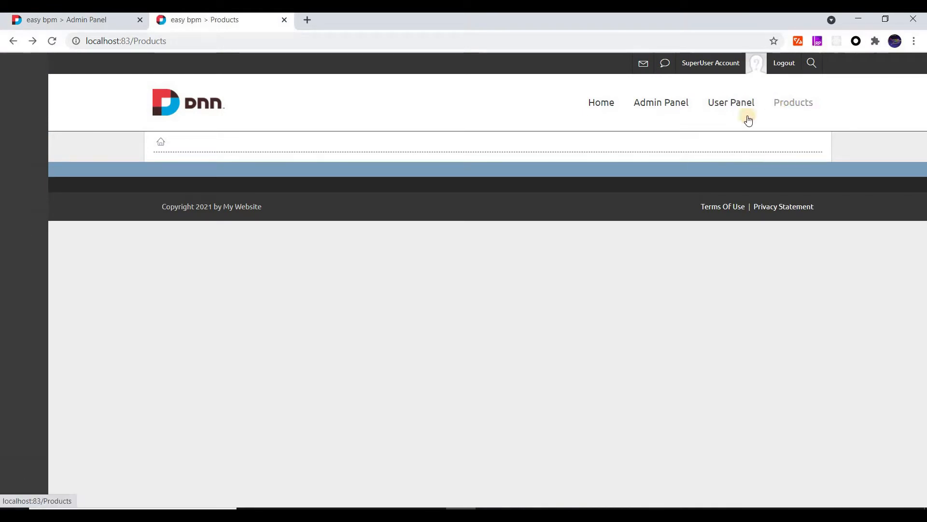
{"action": "left_click", "coordinate": [20, 483]}
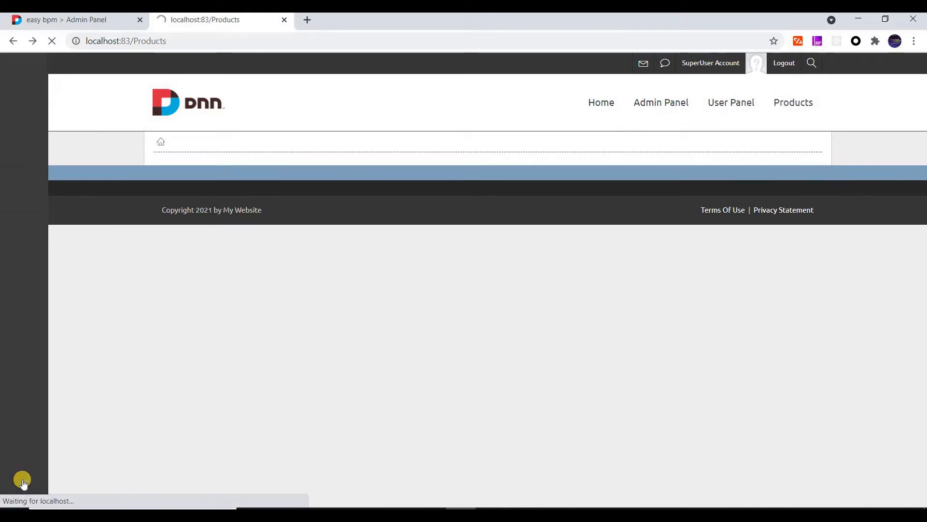
Find the BPMS SingleAction module by searching for "single" and add it to the Products page's header pane
{"action": "left_click", "coordinate": [89, 485]}
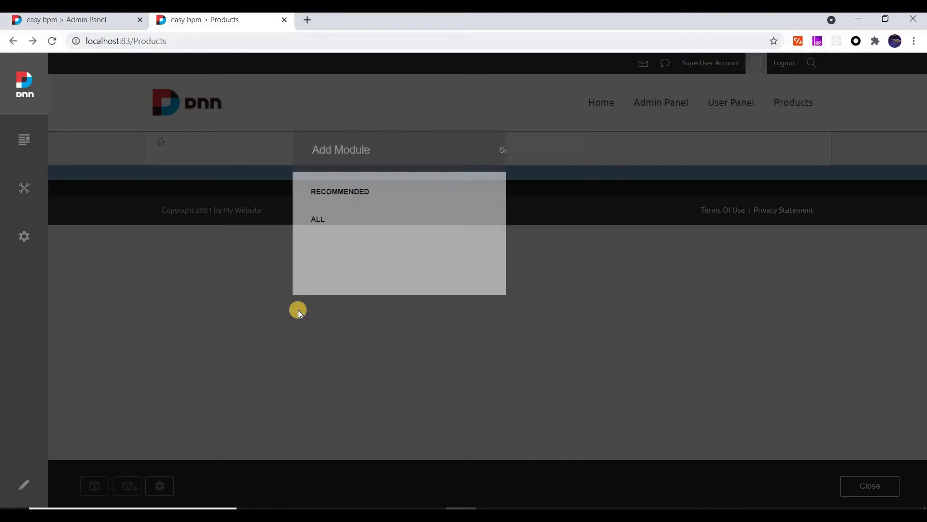
{"action": "type", "text": "single"}
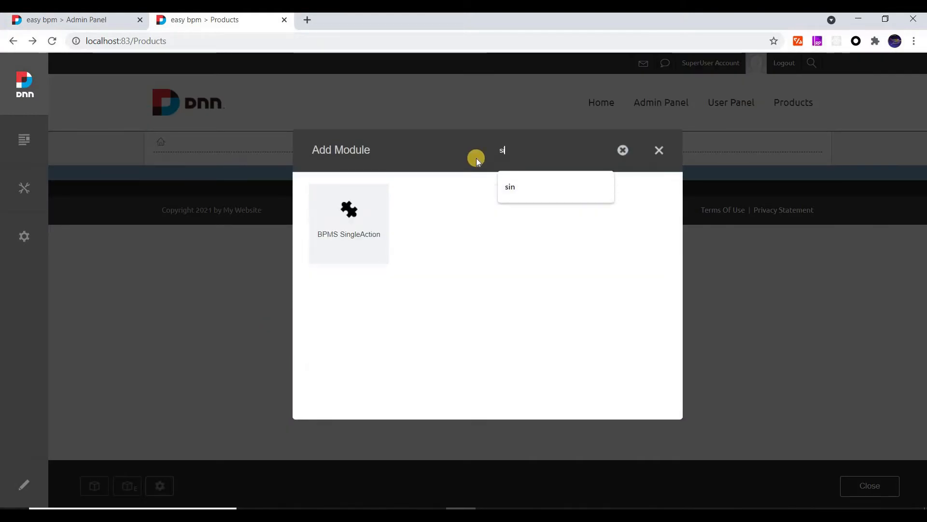
{"action": "left_click", "coordinate": [356, 212]}
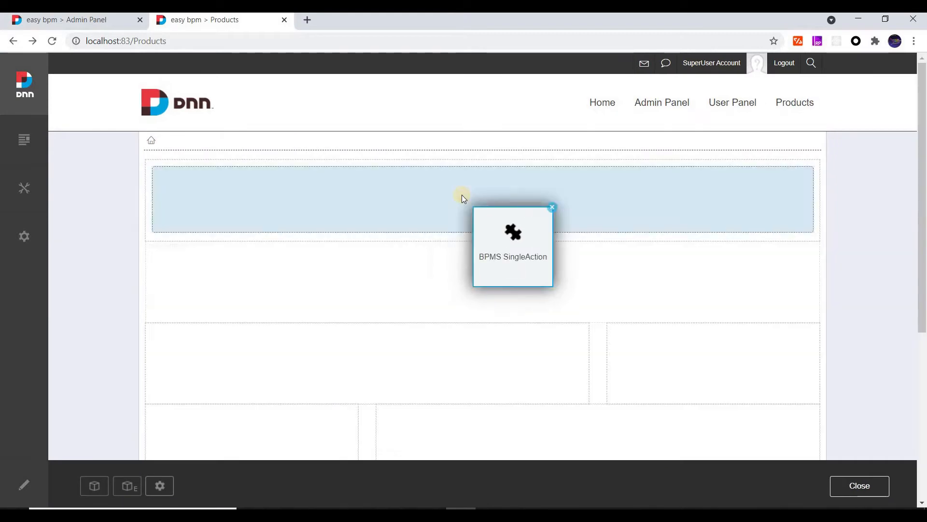
{"action": "left_click", "coordinate": [449, 202]}
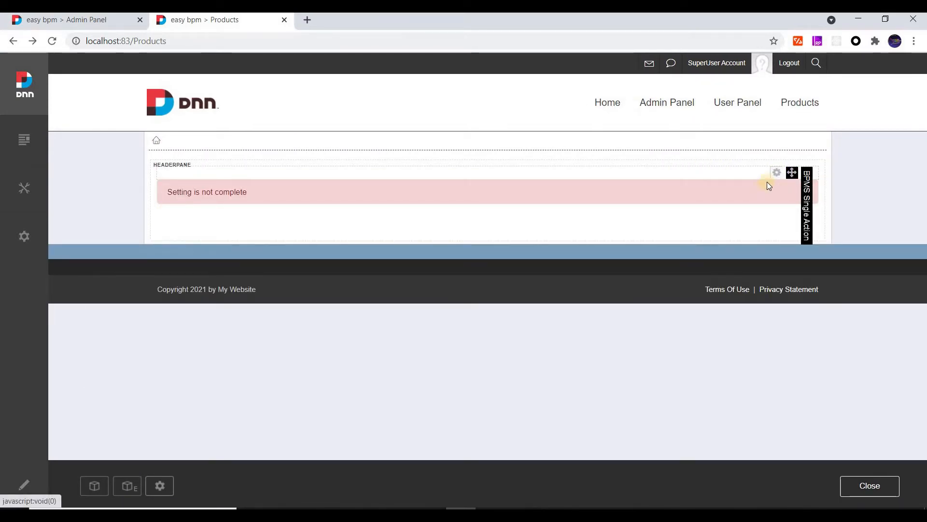
Open the BPMS SingleAction settings of the module in the header pane
{"action": "mouse_move", "coordinate": [776, 173]}
{"action": "left_click", "coordinate": [742, 189]}
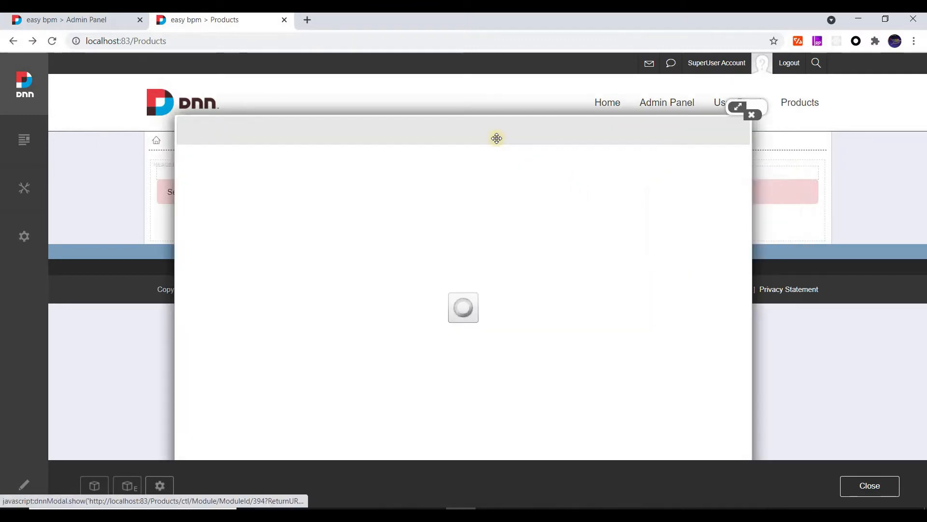
{"action": "left_click_drag", "start_coordinate": [468, 88], "coordinate": [465, 105]}
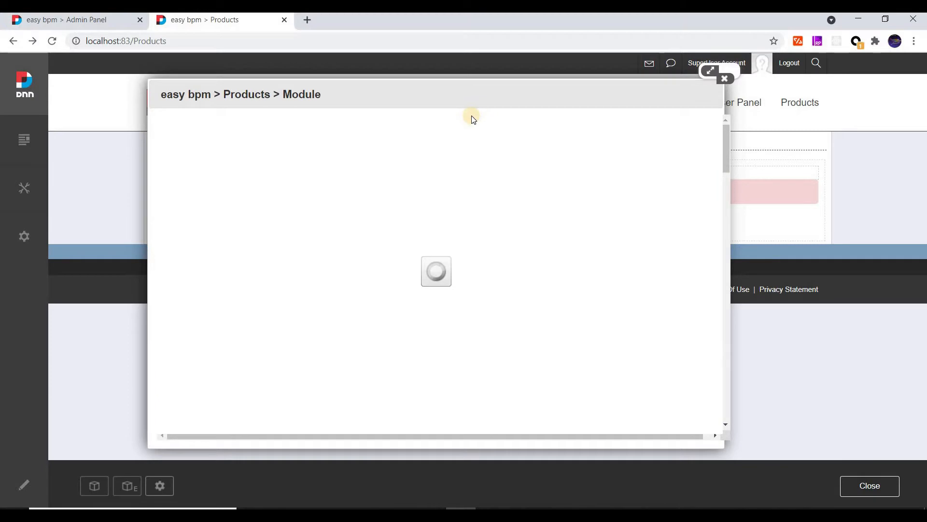
{"action": "left_click", "coordinate": [453, 141]}
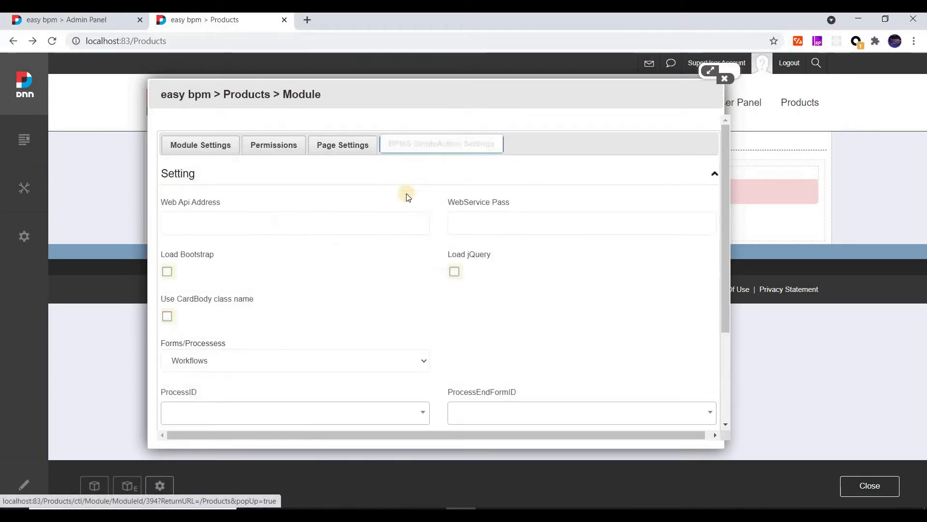
Configure the module to show Application Pages instead of Workflows, with Products as the ApplicationPageID
{"action": "scroll", "coordinate": [205, 255], "scroll_direction": "down", "scroll_amount": 2}
{"action": "scroll", "coordinate": [234, 252], "scroll_direction": "up", "scroll_amount": 2}
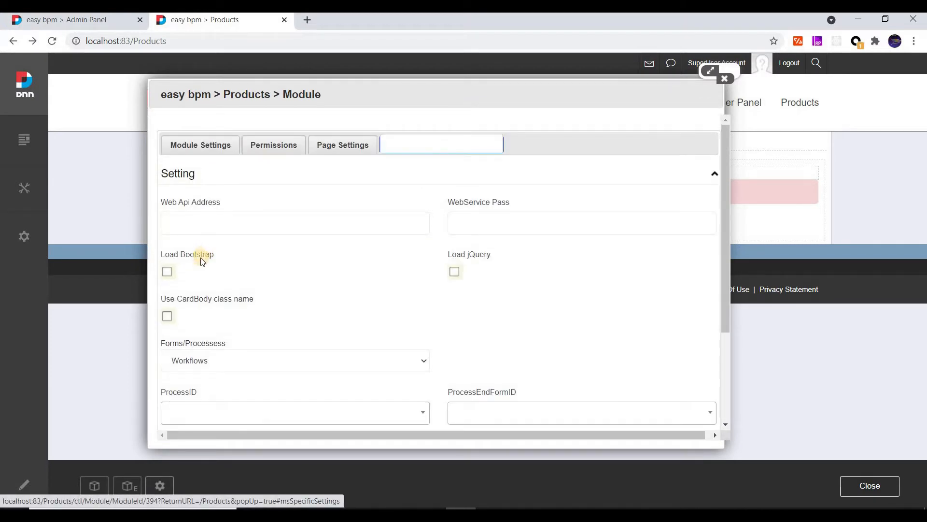
{"action": "scroll", "coordinate": [205, 253], "scroll_direction": "down", "scroll_amount": 3}
{"action": "scroll", "coordinate": [202, 263], "scroll_direction": "up", "scroll_amount": 1}
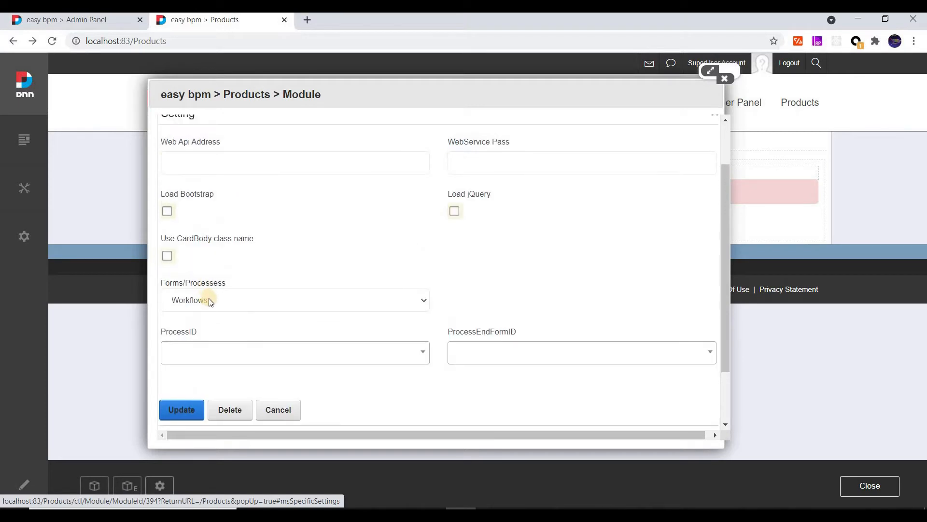
{"action": "left_click", "coordinate": [227, 300]}
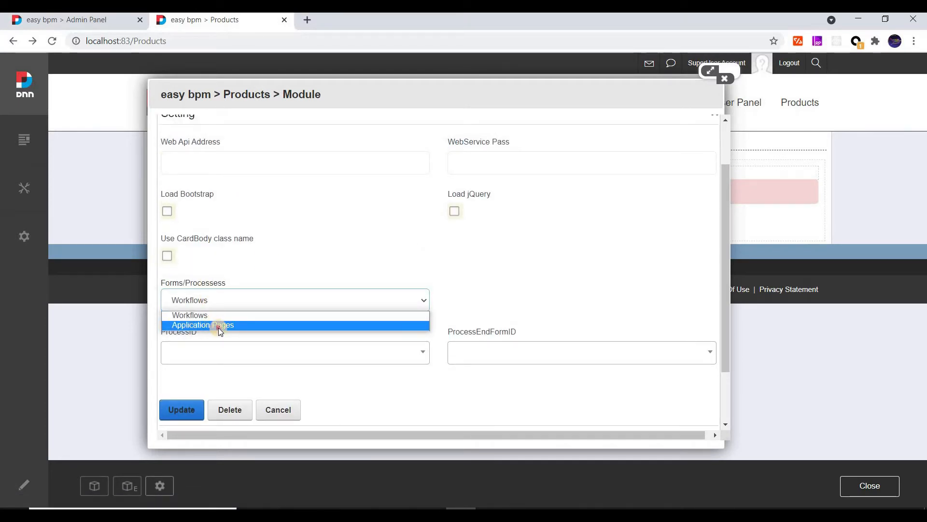
{"action": "left_click", "coordinate": [218, 326]}
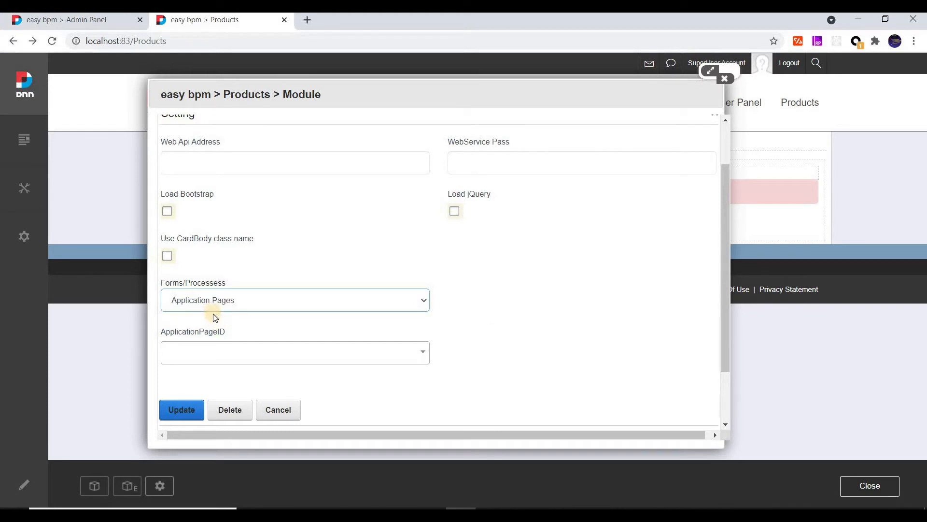
{"action": "scroll", "coordinate": [212, 320], "scroll_direction": "down", "scroll_amount": 2}
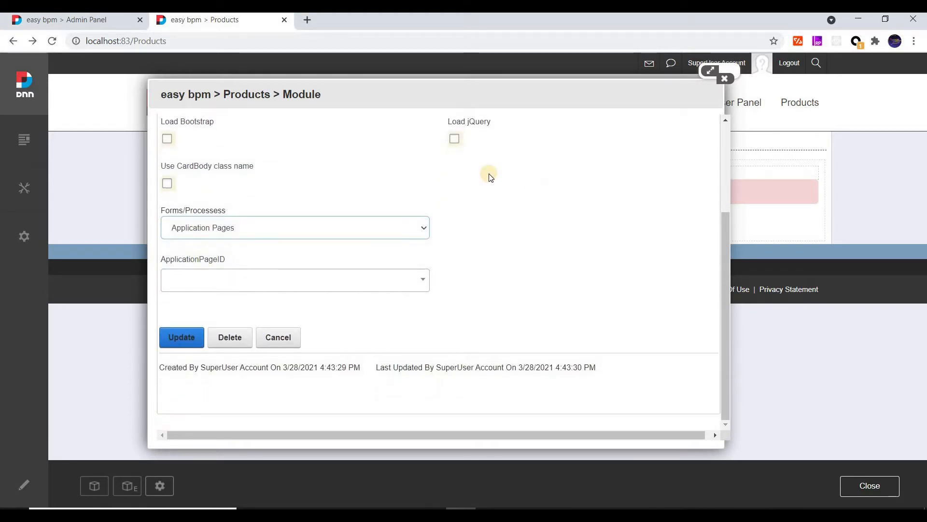
{"action": "left_click", "coordinate": [321, 289]}
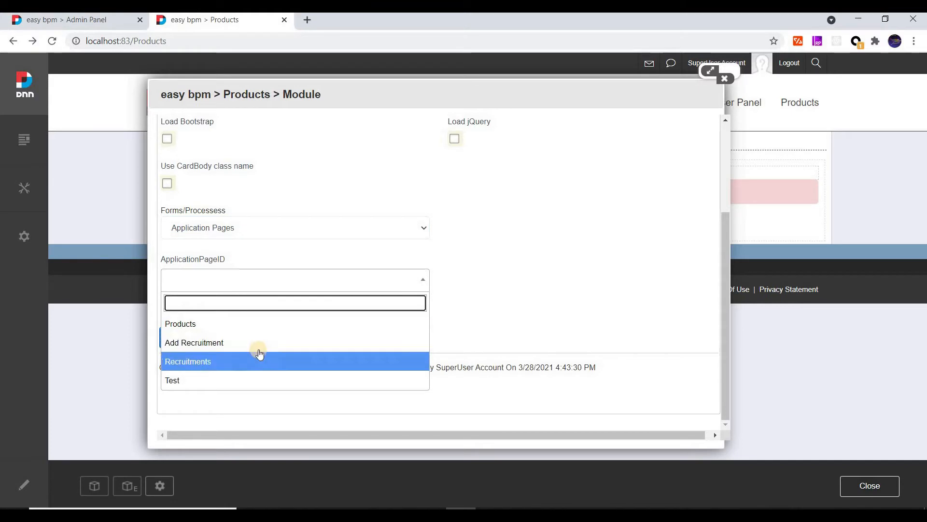
{"action": "left_click", "coordinate": [240, 326]}
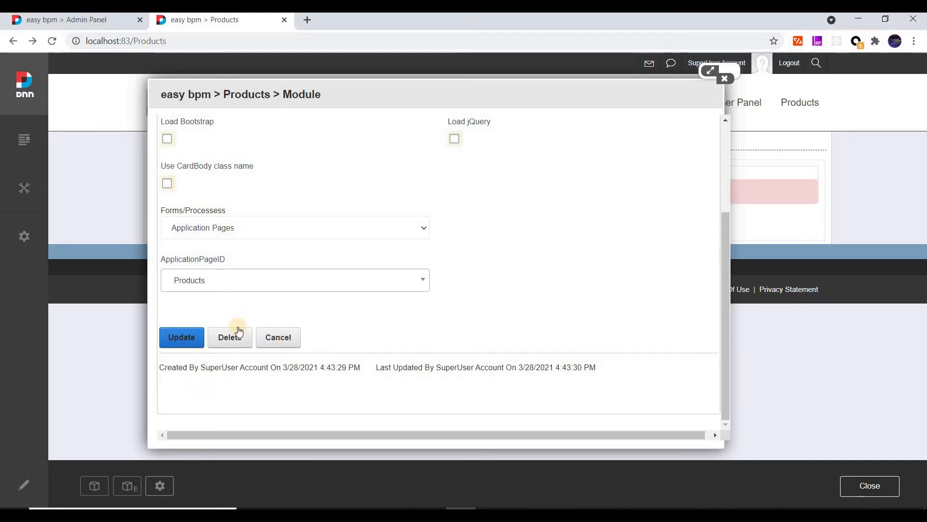
Save the module's settings and try the Add New Product action on the published page
{"action": "scroll", "coordinate": [531, 271], "scroll_direction": "up", "scroll_amount": 3}
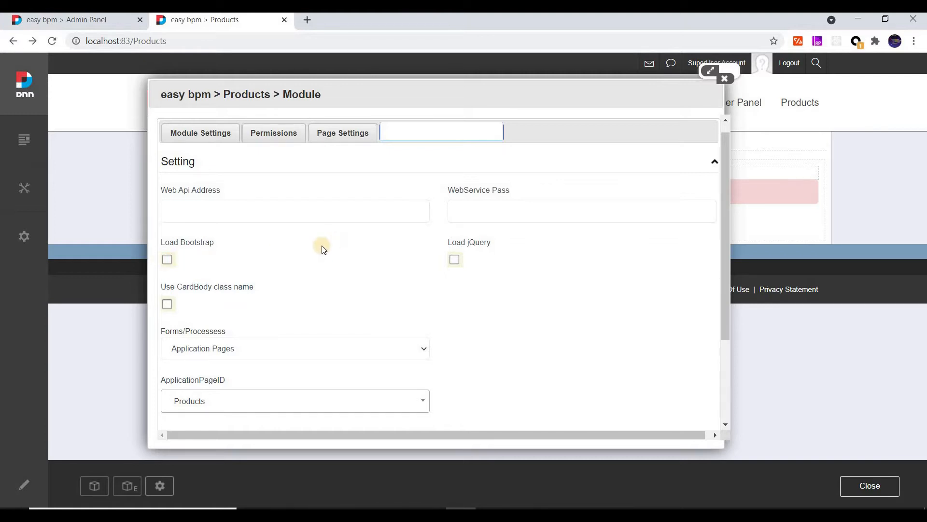
{"action": "scroll", "coordinate": [348, 300], "scroll_direction": "down", "scroll_amount": 3}
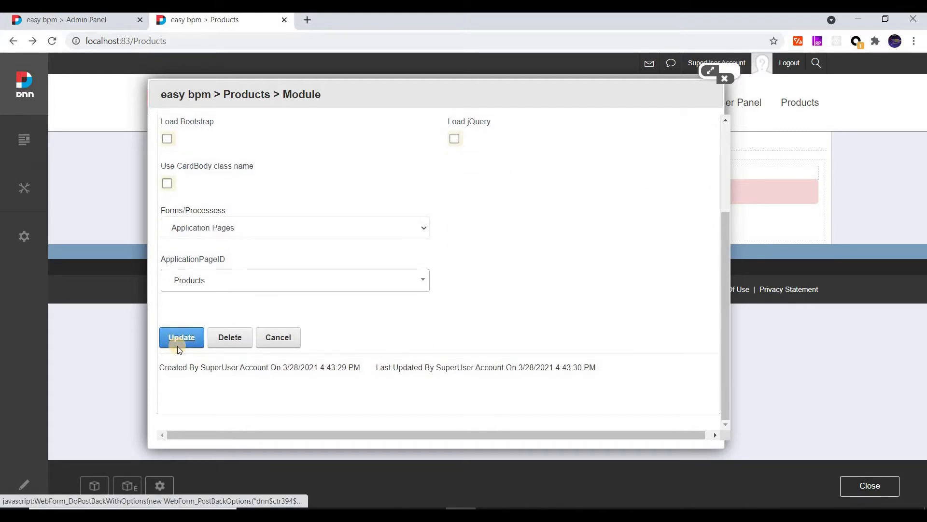
{"action": "left_click", "coordinate": [178, 346]}
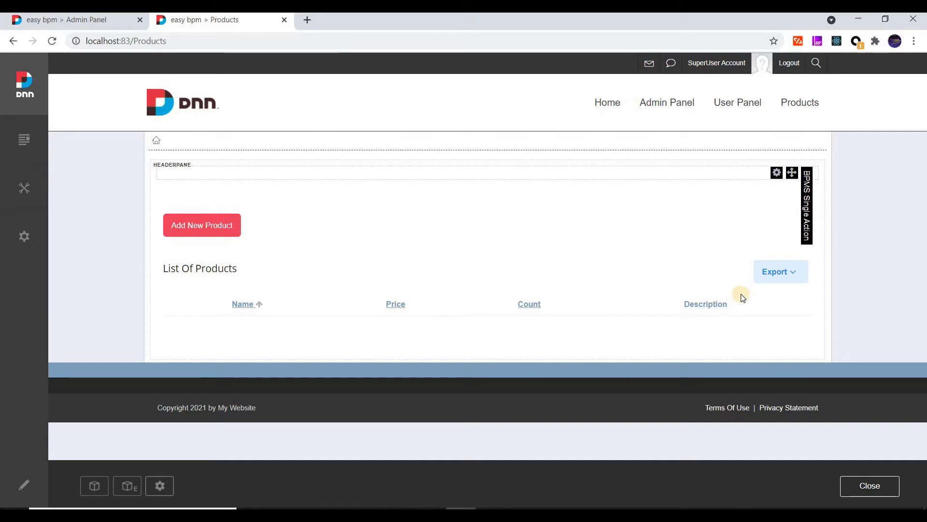
{"action": "left_click", "coordinate": [199, 231]}
Switch back to the Admin Panel and create an application page named Add Edit Product, assigning it to a group
{"action": "left_click", "coordinate": [98, 19]}
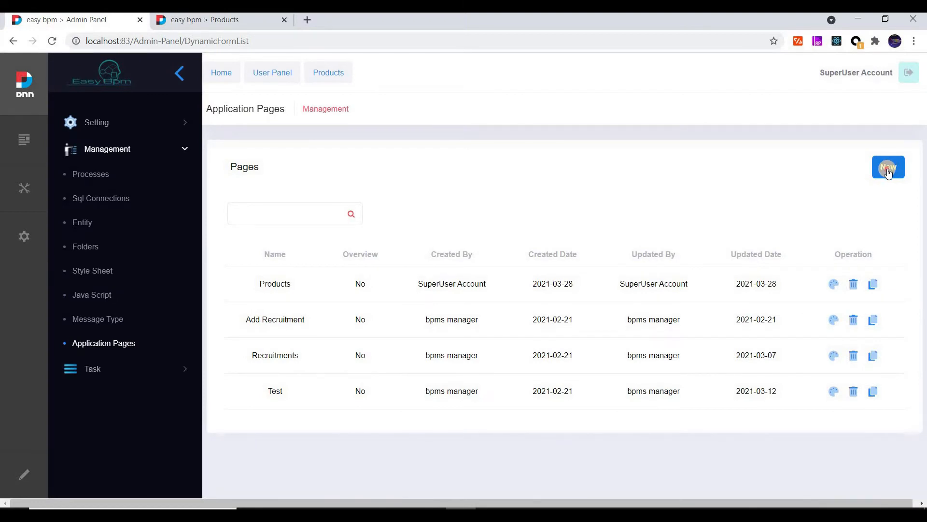
{"action": "left_click", "coordinate": [887, 169]}
{"action": "left_click", "coordinate": [321, 161]}
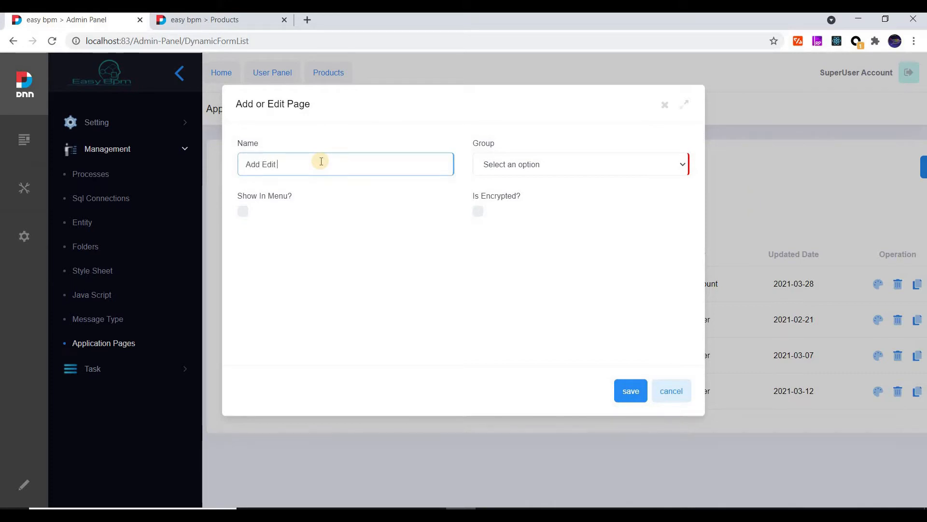
{"action": "type", "text": "Add Edit Product"}
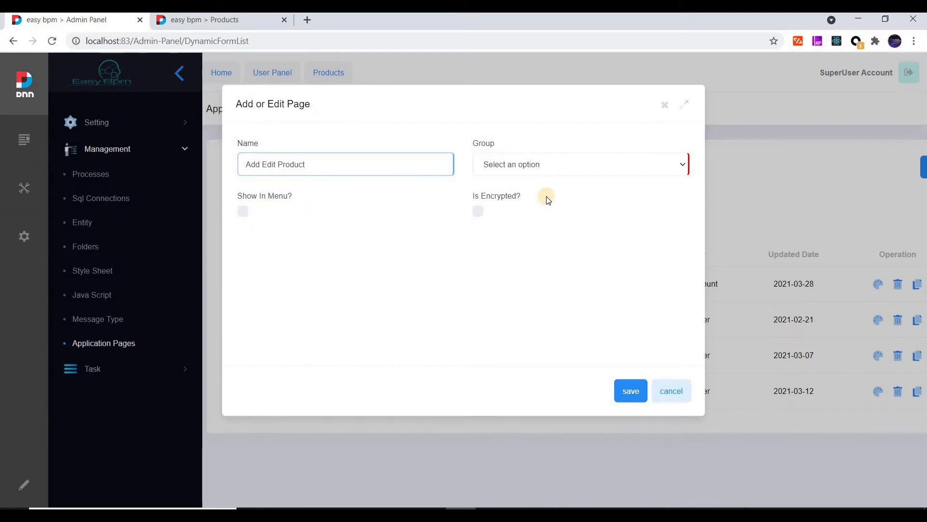
{"action": "left_click", "coordinate": [528, 159]}
{"action": "left_click", "coordinate": [541, 188]}
{"action": "left_click", "coordinate": [633, 402]}
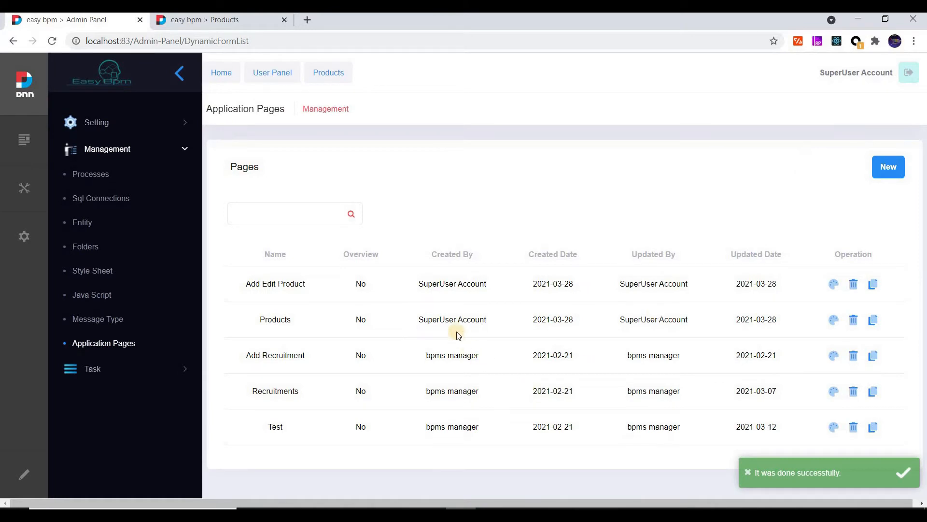
Open the design of the Add Edit Product page and add two three-column rows
{"action": "left_click", "coordinate": [833, 284]}
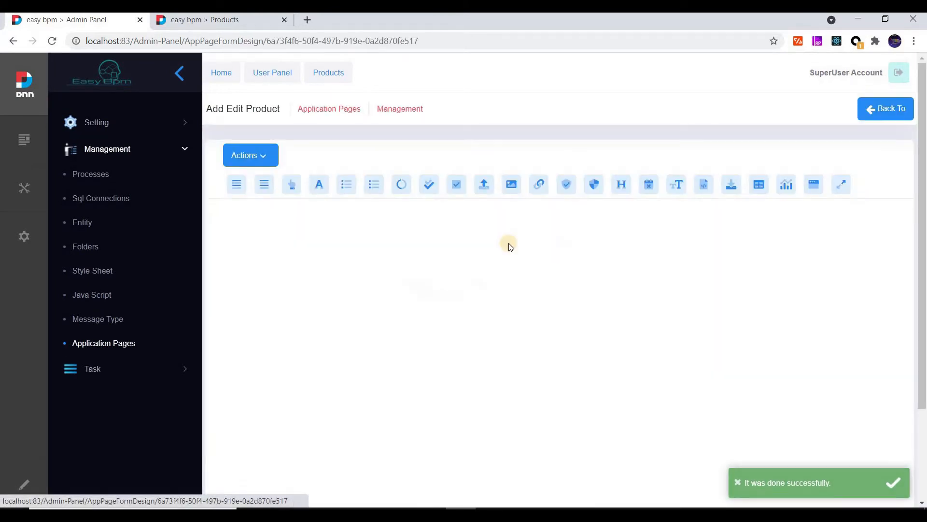
{"action": "left_click", "coordinate": [237, 185]}
{"action": "left_click", "coordinate": [237, 186]}
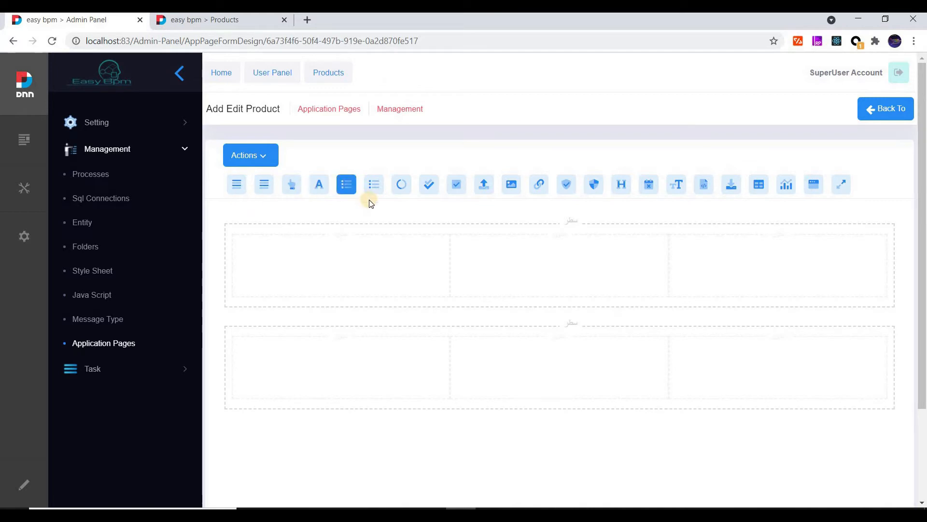
Place a text input in each of the three columns of the first row
{"action": "left_click_drag", "start_coordinate": [319, 185], "coordinate": [305, 231]}
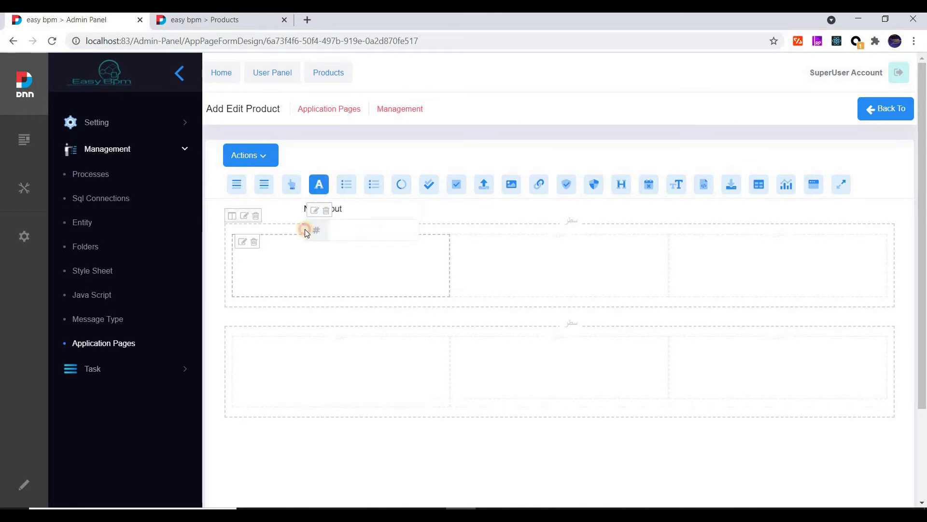
{"action": "left_click_drag", "start_coordinate": [323, 186], "coordinate": [506, 261]}
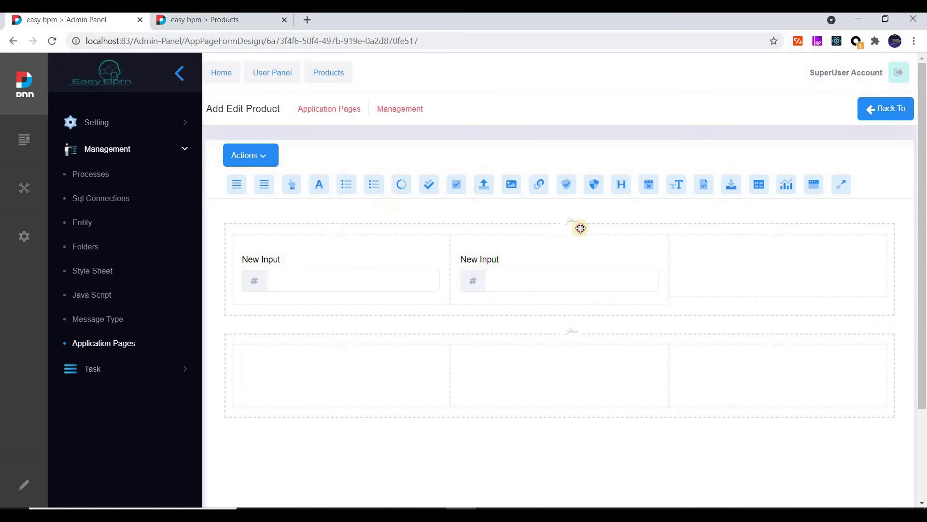
{"action": "left_click_drag", "start_coordinate": [319, 184], "coordinate": [744, 261]}
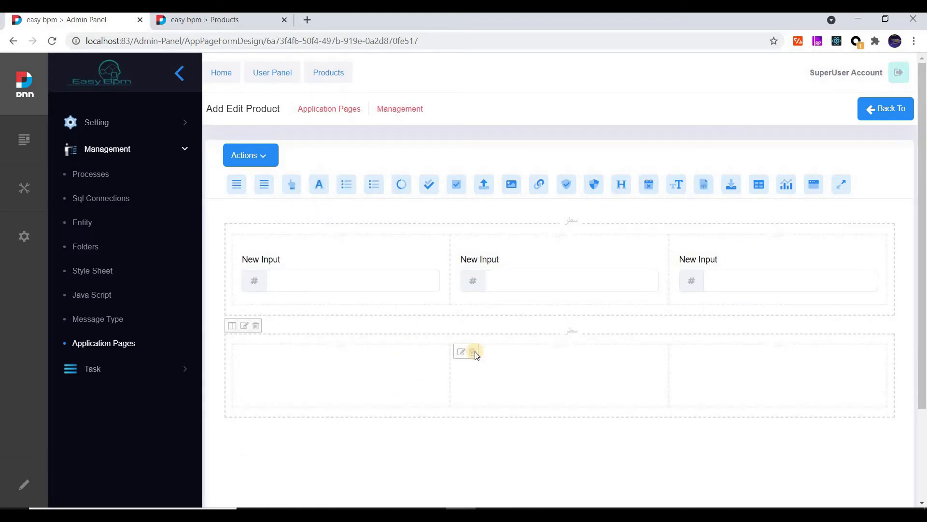
Reduce the second row to a single full-width column of size 12 and place a CkEditor in it
{"action": "left_click", "coordinate": [244, 352]}
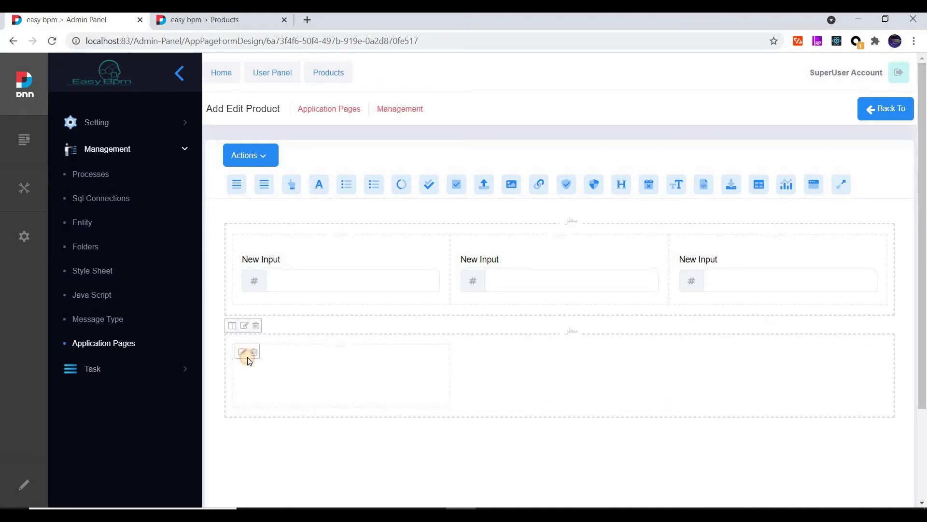
{"action": "left_click_drag", "start_coordinate": [240, 220], "coordinate": [277, 218]}
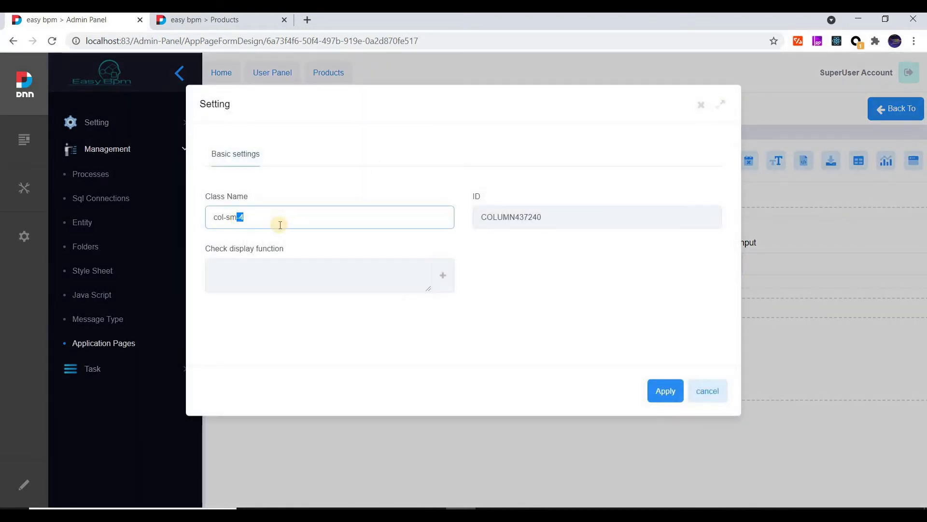
{"action": "type", "text": "12"}
{"action": "left_click", "coordinate": [651, 391]}
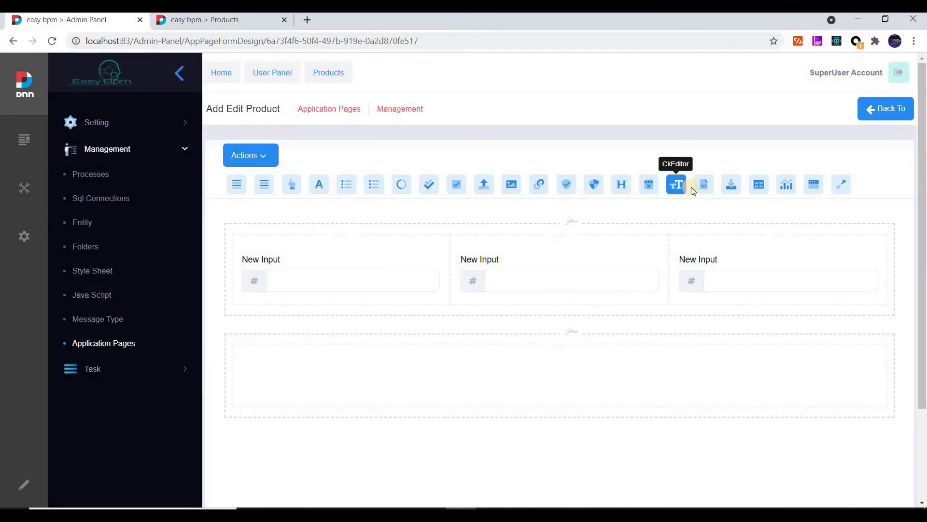
{"action": "left_click_drag", "start_coordinate": [676, 183], "coordinate": [343, 374]}
{"action": "left_click", "coordinate": [247, 369]}
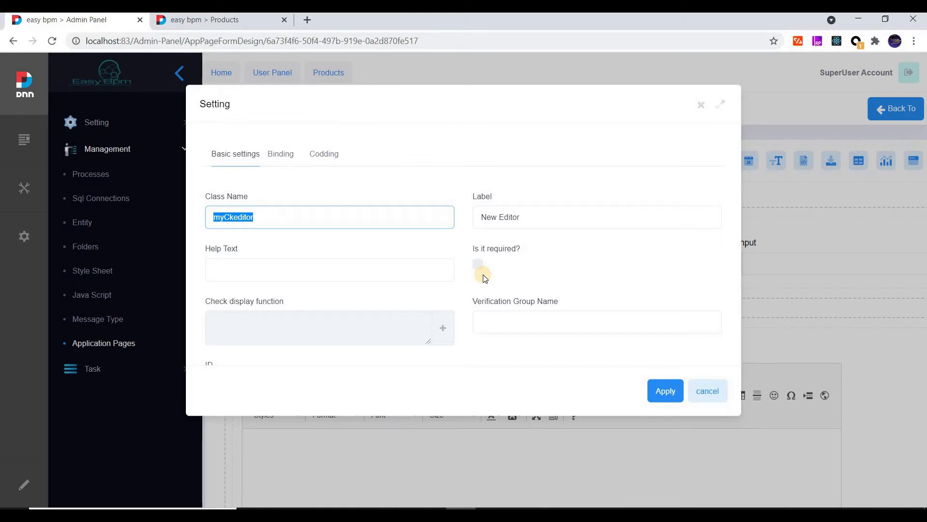
{"action": "type", "text": "Description"}
{"action": "double_click", "coordinate": [215, 209]}
{"action": "key", "text": "ctrl+c"}
{"action": "key", "text": "BackSpace"}
{"action": "left_click", "coordinate": [533, 216]}
{"action": "key", "text": "ctrl+a"}
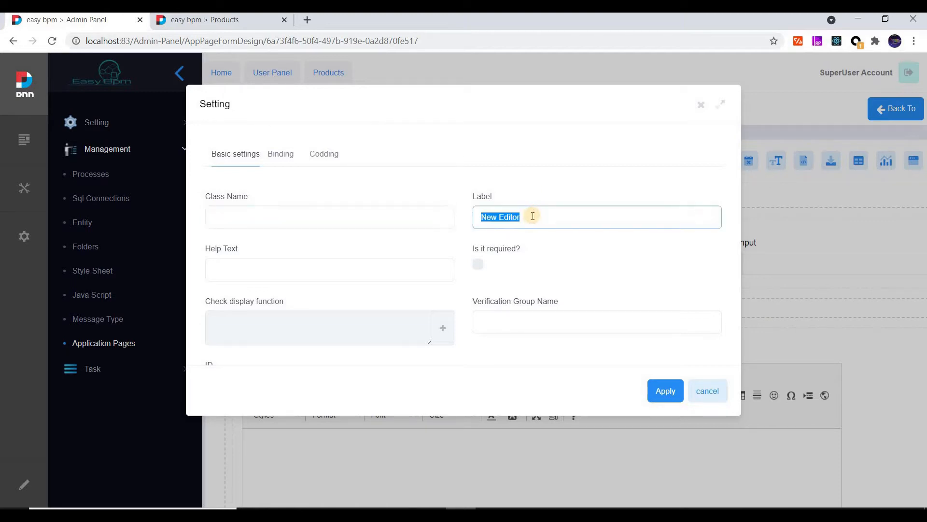
{"action": "left_click", "coordinate": [698, 392]}
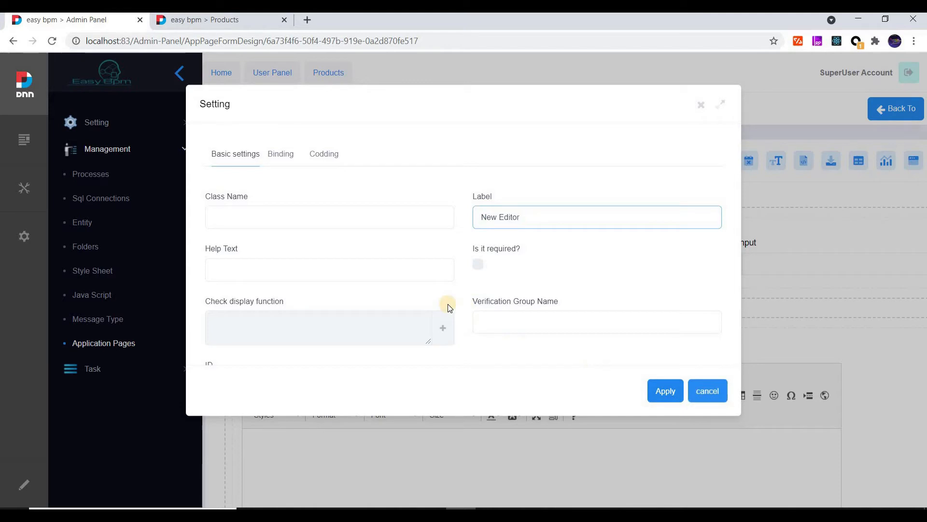
Set the label of the editor in the second row to Description
{"action": "left_click", "coordinate": [247, 371]}
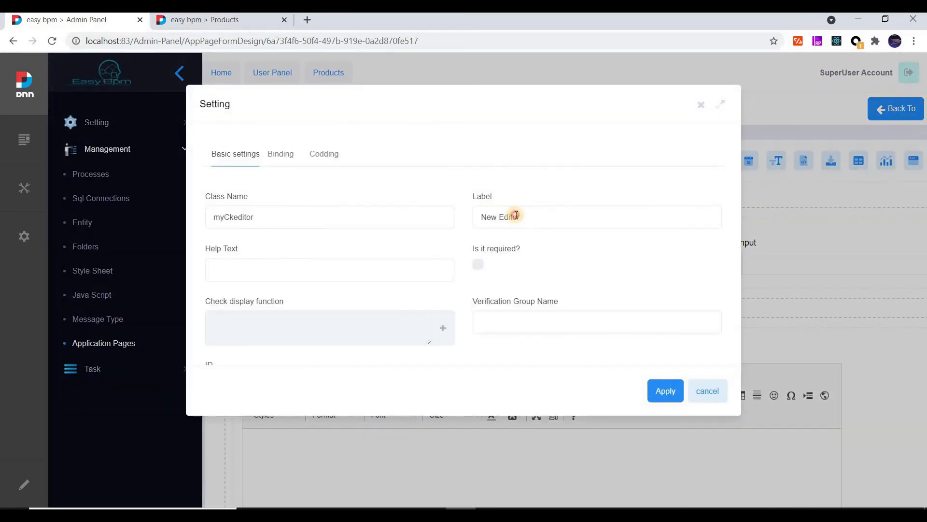
{"action": "left_click", "coordinate": [531, 216]}
{"action": "key", "text": "ctrl+a"}
{"action": "key", "text": "ctrl+v"}
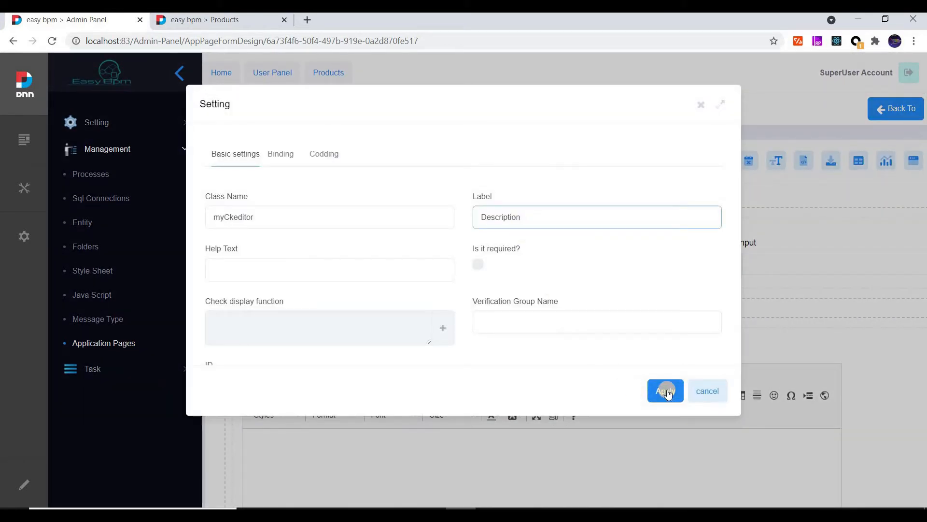
{"action": "left_click", "coordinate": [666, 390]}
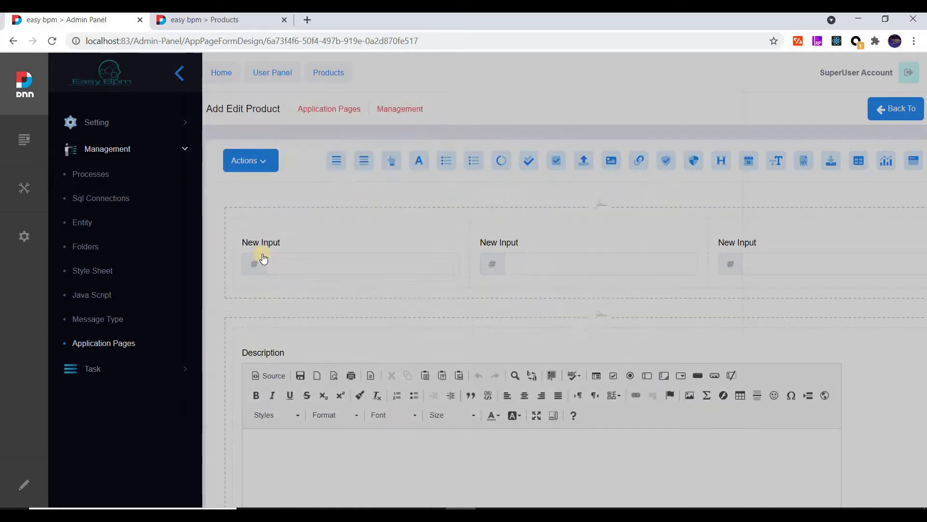
Label the first text input Name and make it required
{"action": "left_click", "coordinate": [254, 260]}
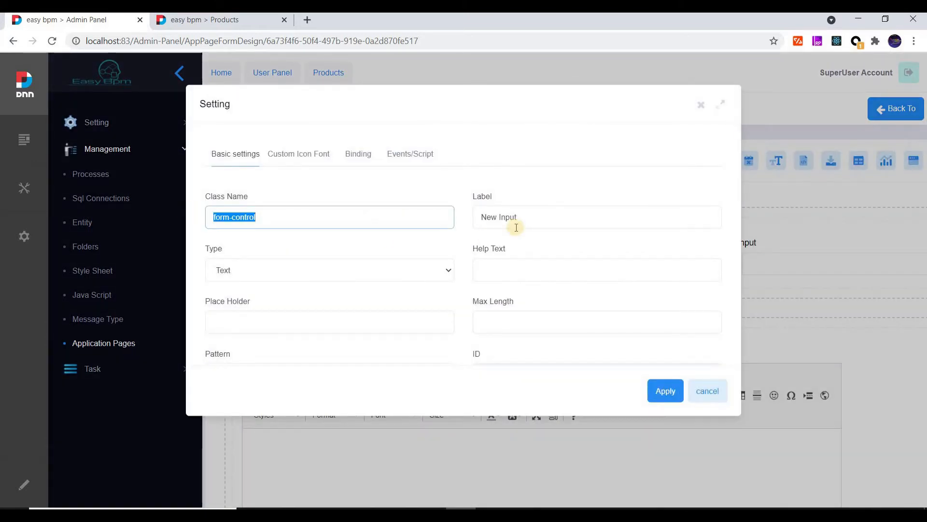
{"action": "key", "text": "Tab"}
{"action": "type", "text": "Name"}
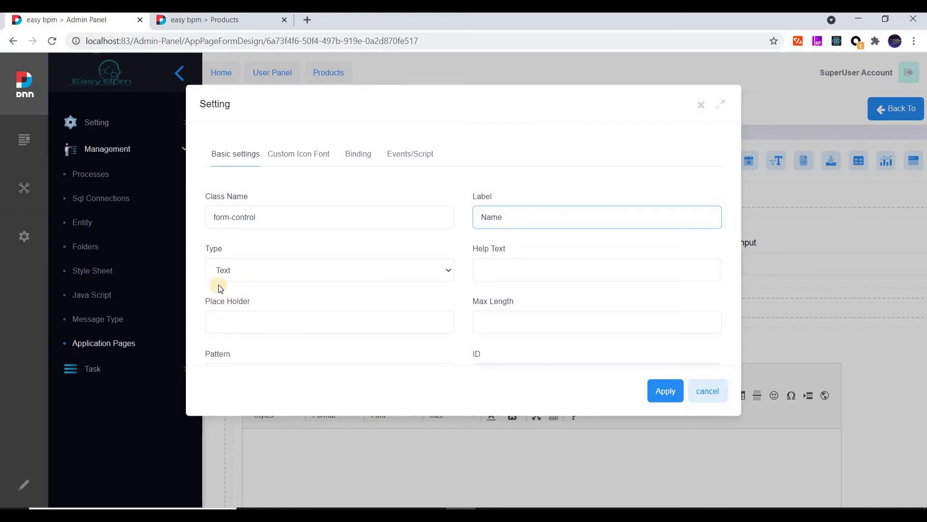
{"action": "scroll", "coordinate": [219, 285], "scroll_direction": "down", "scroll_amount": 3}
{"action": "left_click", "coordinate": [214, 247]}
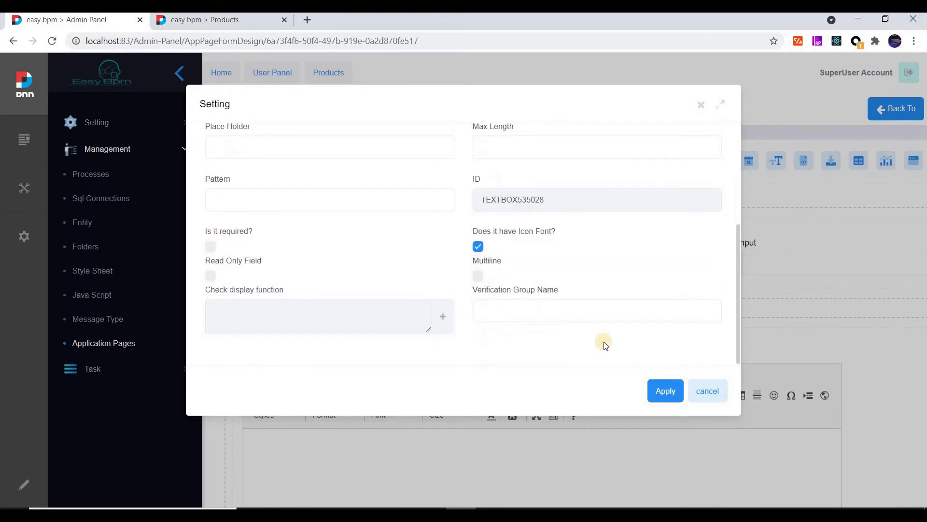
{"action": "left_click", "coordinate": [659, 392]}
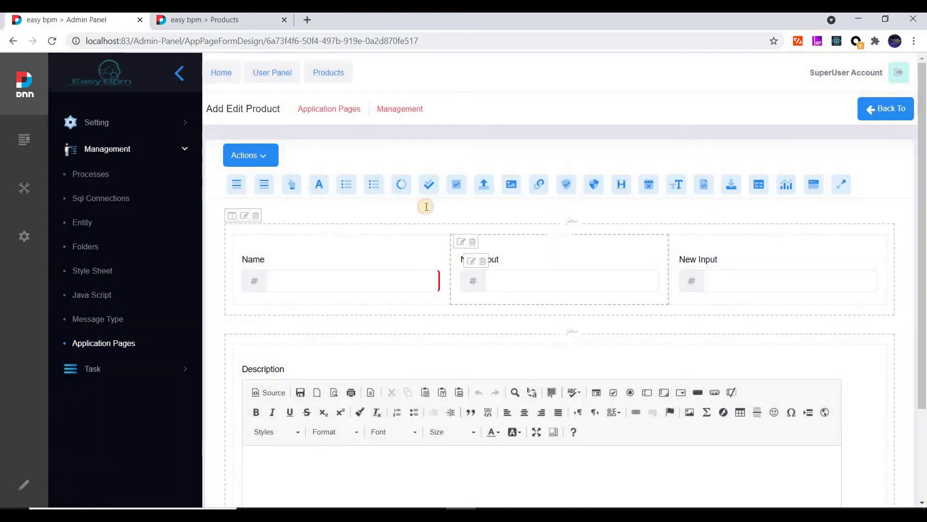
Label the second text input Price, set its type to Money, and mark it as required
{"action": "left_click", "coordinate": [464, 243]}
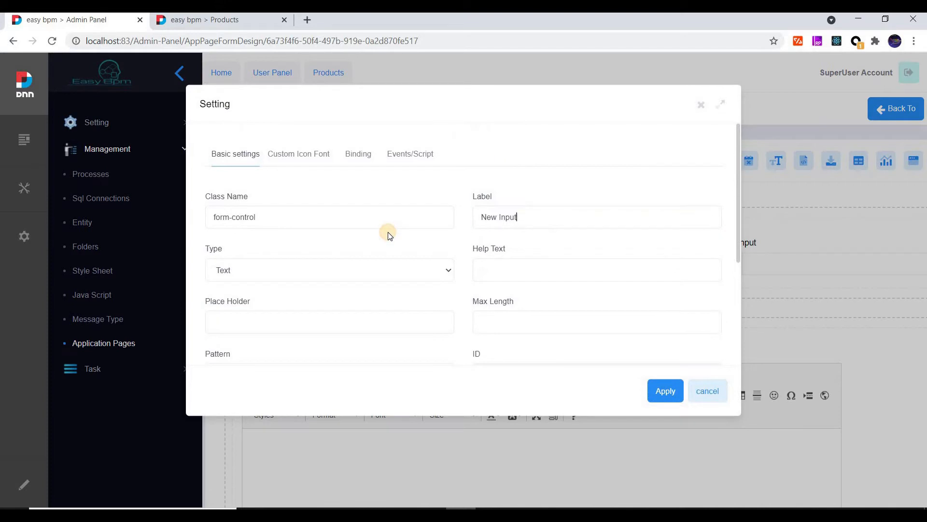
{"action": "type", "text": "Price"}
{"action": "left_click", "coordinate": [260, 268]}
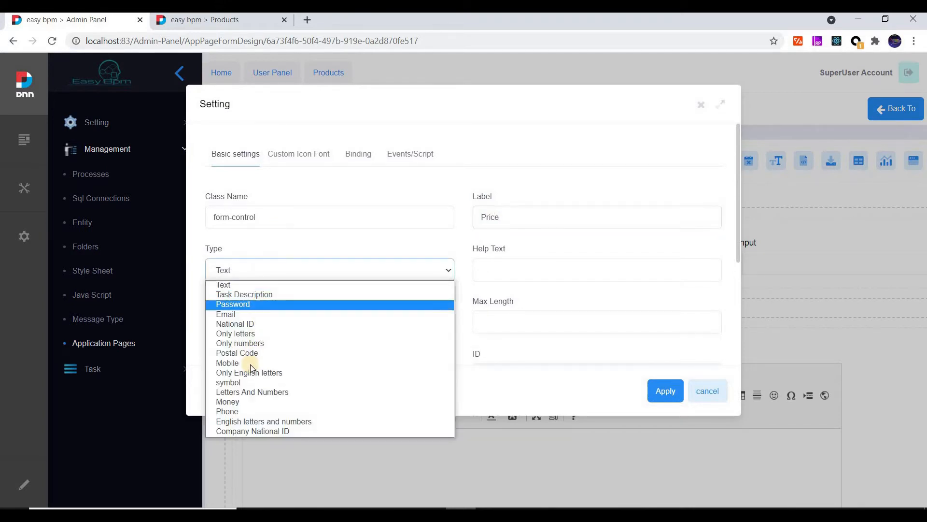
{"action": "left_click", "coordinate": [246, 401]}
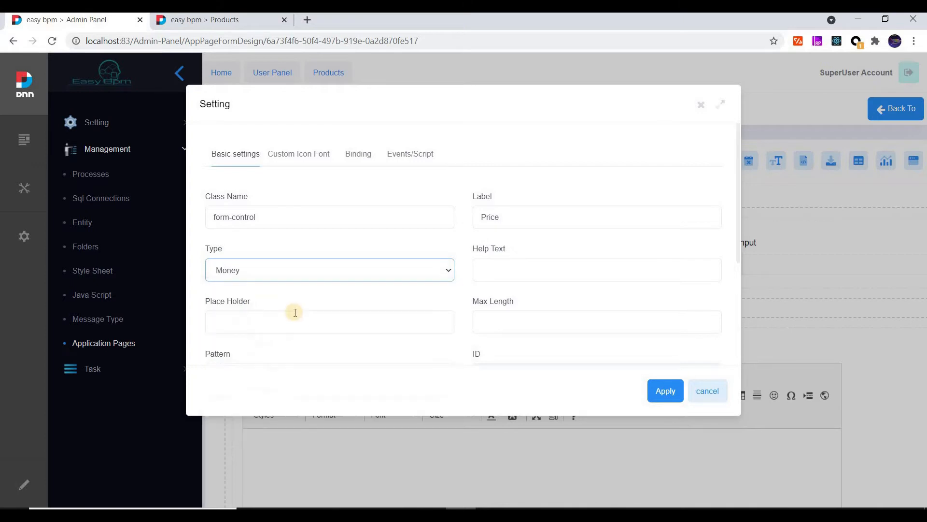
{"action": "scroll", "coordinate": [313, 306], "scroll_direction": "down", "scroll_amount": 2}
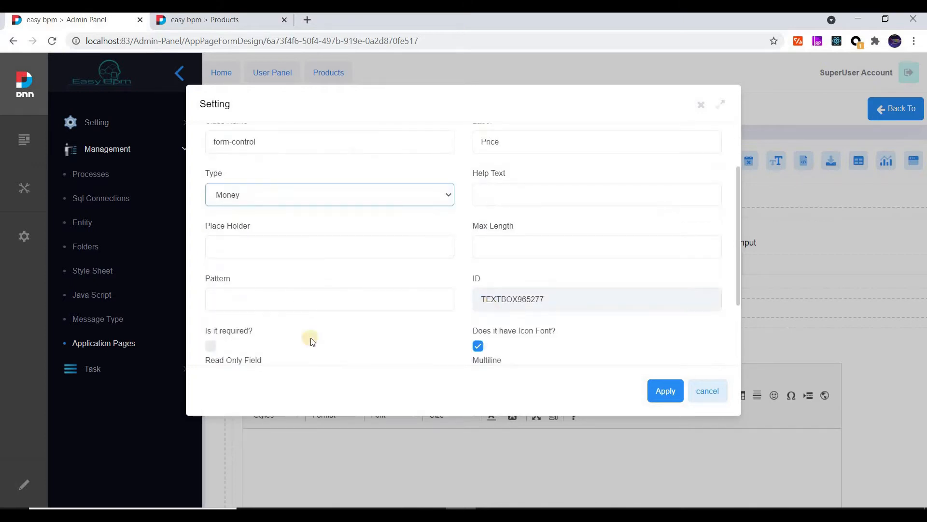
{"action": "left_click", "coordinate": [210, 346]}
{"action": "scroll", "coordinate": [388, 297], "scroll_direction": "down", "scroll_amount": 2}
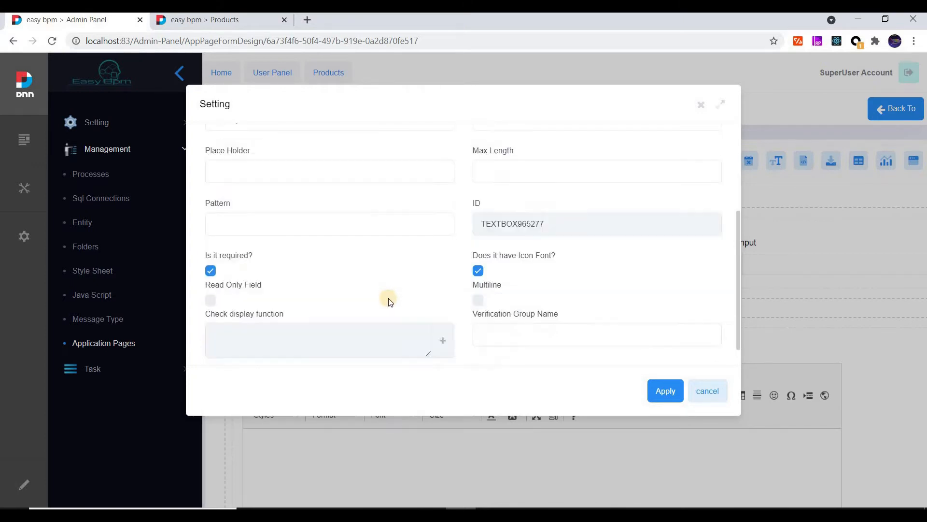
Choose the banknote icon as the Price input's custom icon font and apply its settings
{"action": "scroll", "coordinate": [389, 298], "scroll_direction": "up", "scroll_amount": 4}
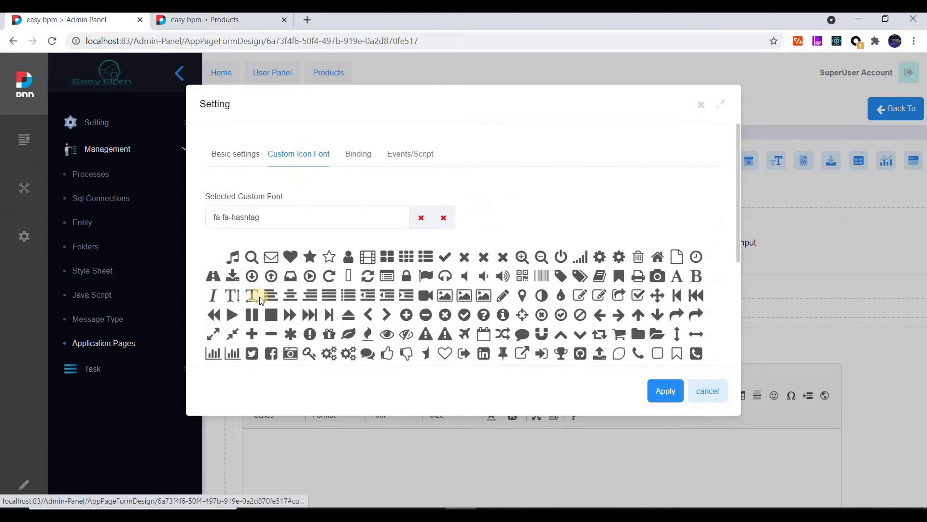
{"action": "scroll", "coordinate": [271, 293], "scroll_direction": "down", "scroll_amount": 2}
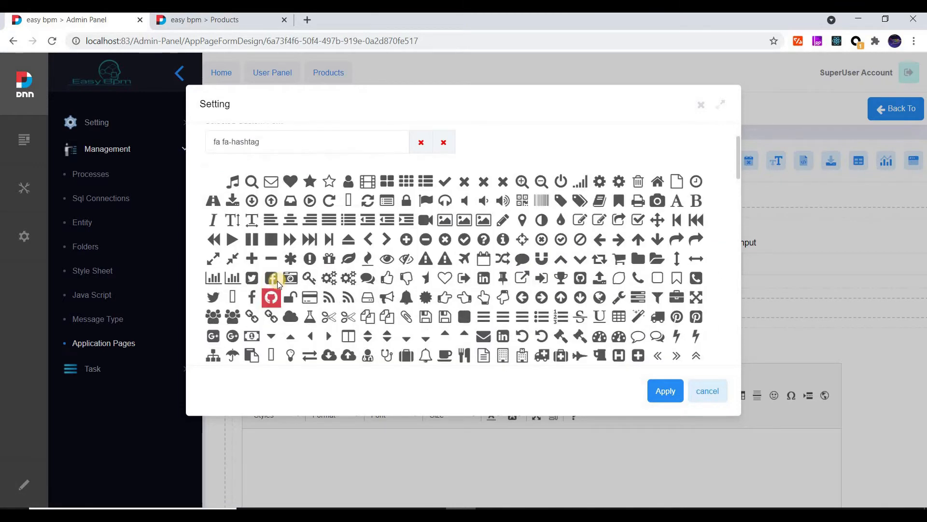
{"action": "left_click", "coordinate": [252, 336]}
{"action": "left_click", "coordinate": [671, 390]}
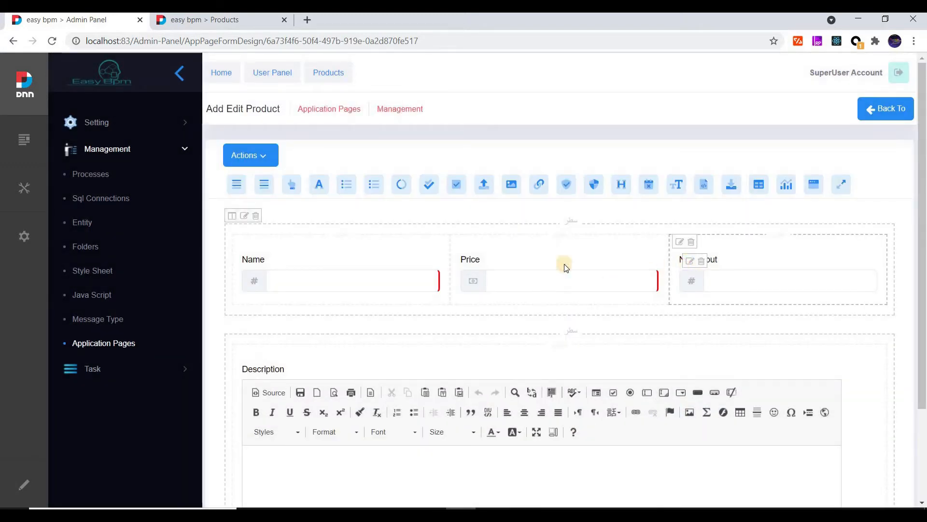
Label the third text input Count, set its type to Only numbers, apply the settings and save the form
{"action": "left_click", "coordinate": [690, 261]}
{"action": "scroll", "coordinate": [529, 205], "scroll_direction": "up", "scroll_amount": 2}
{"action": "left_click_drag", "start_coordinate": [539, 222], "coordinate": [379, 219]}
{"action": "type", "text": "C"}
{"action": "left_click", "coordinate": [297, 279]}
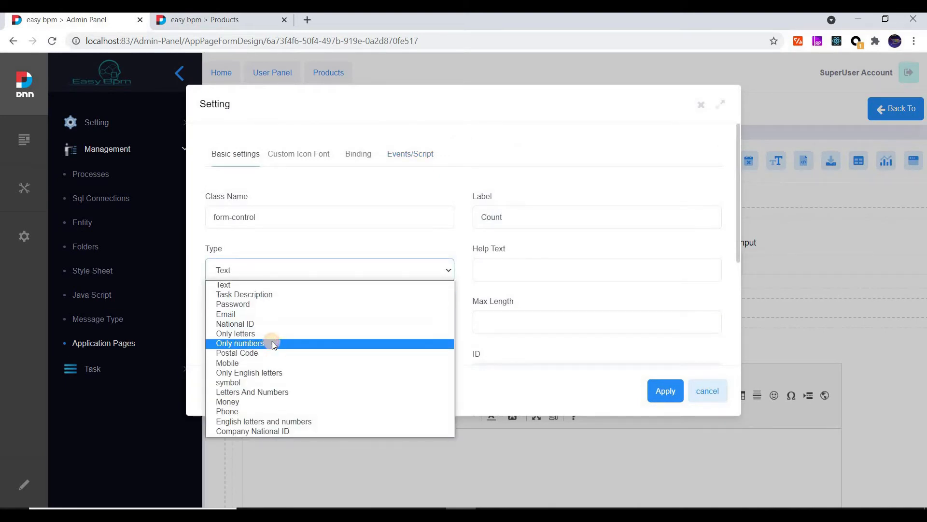
{"action": "left_click", "coordinate": [273, 344]}
{"action": "scroll", "coordinate": [458, 290], "scroll_direction": "down", "scroll_amount": 3}
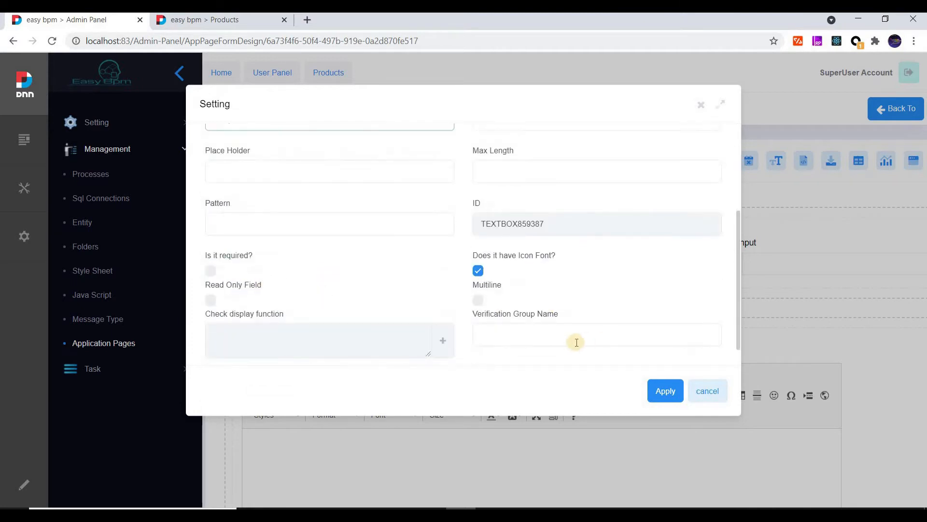
{"action": "left_click", "coordinate": [670, 393]}
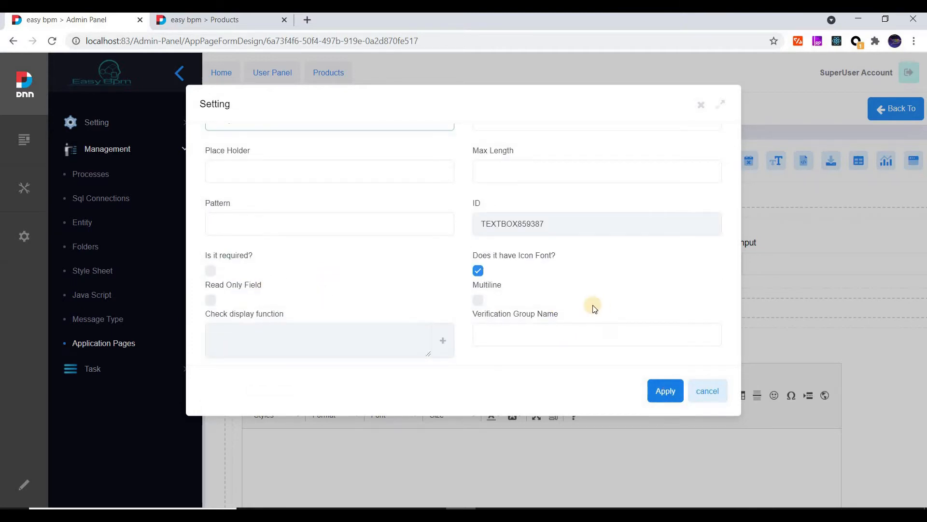
{"action": "scroll", "coordinate": [584, 301], "scroll_direction": "up", "scroll_amount": 5}
{"action": "left_click", "coordinate": [667, 395]}
{"action": "left_click", "coordinate": [666, 394]}
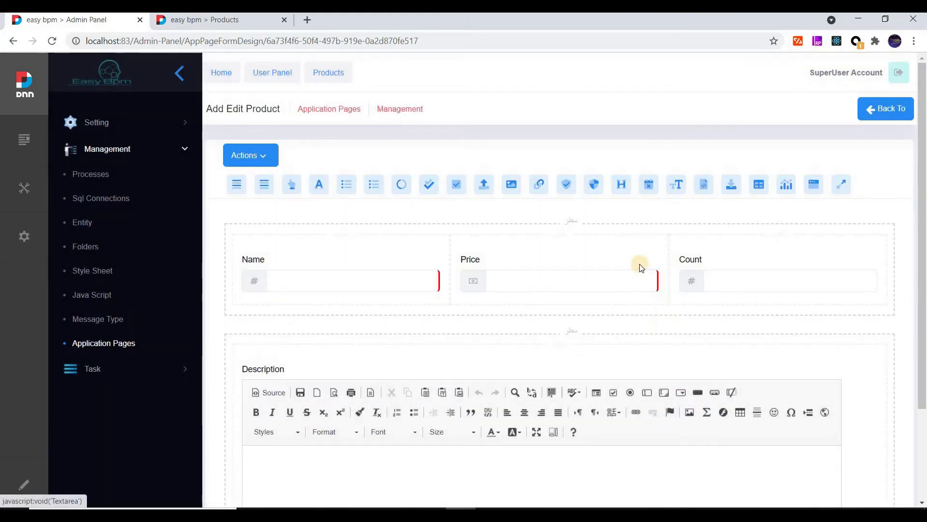
{"action": "left_click", "coordinate": [256, 154]}
{"action": "left_click", "coordinate": [290, 181]}
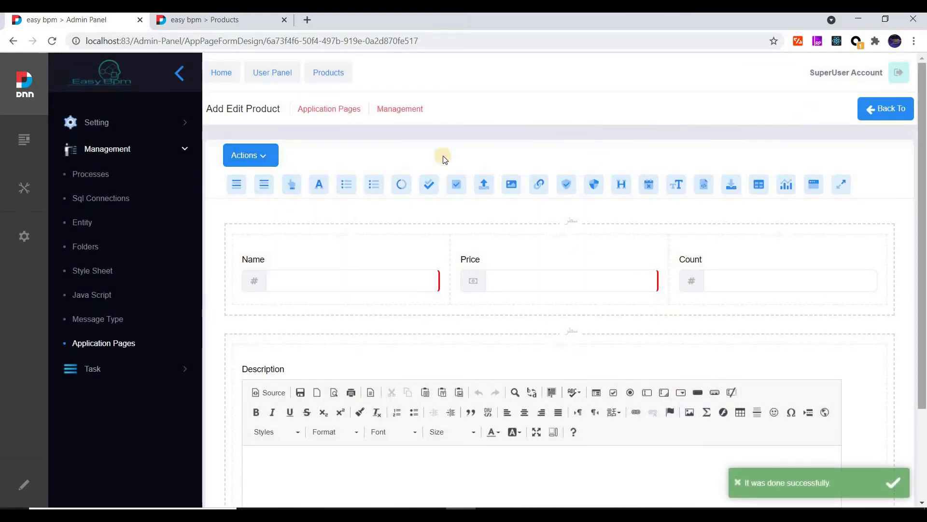
{"action": "left_click", "coordinate": [271, 156]}
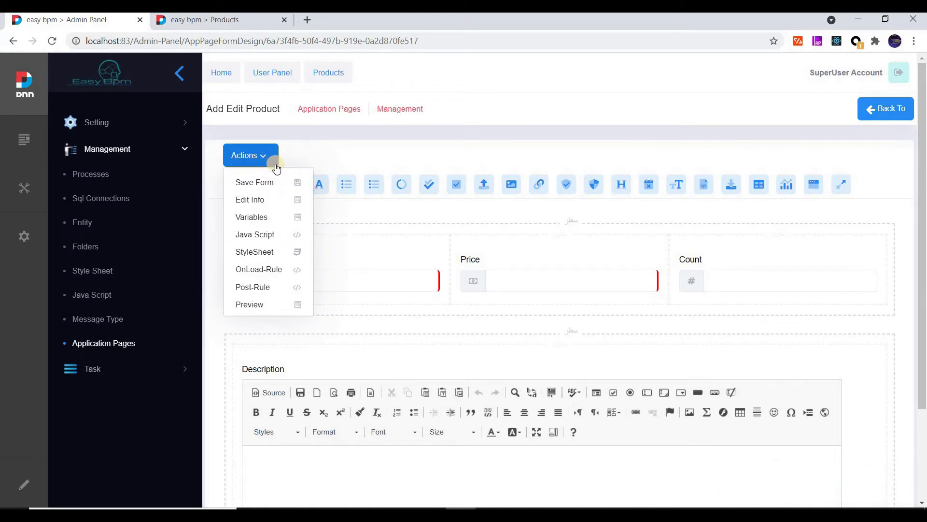
{"action": "left_click", "coordinate": [263, 220]}
{"action": "left_click", "coordinate": [665, 105]}
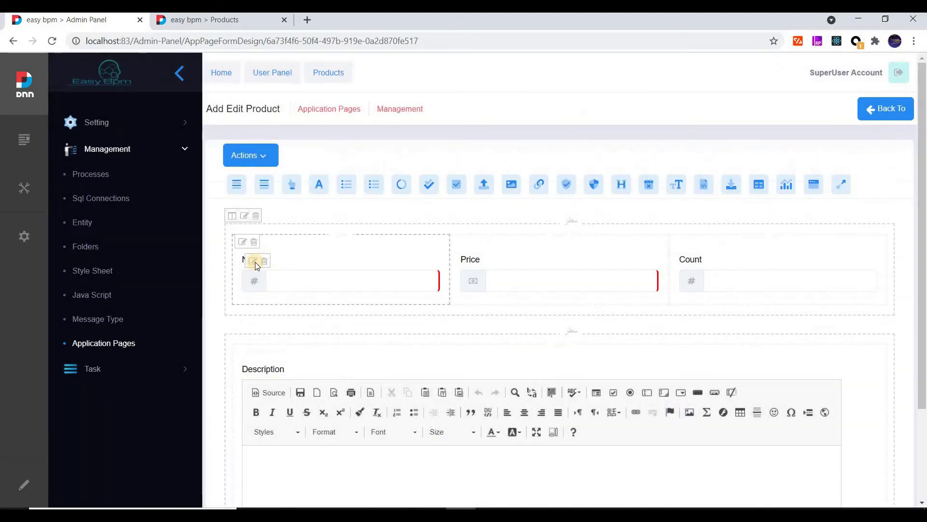
Start a new variable named varProduct for the Name input's Get From binding
{"action": "left_click", "coordinate": [255, 262]}
{"action": "left_click", "coordinate": [370, 153]}
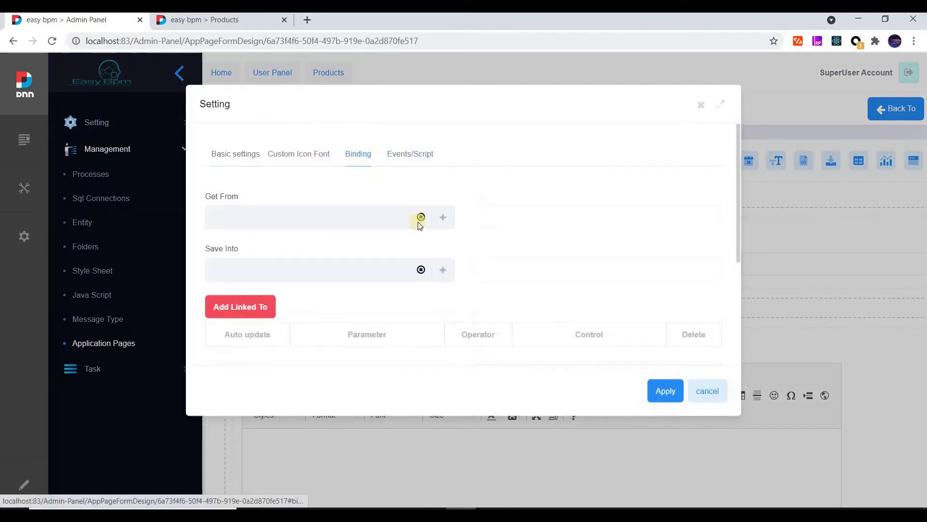
{"action": "left_click", "coordinate": [444, 219]}
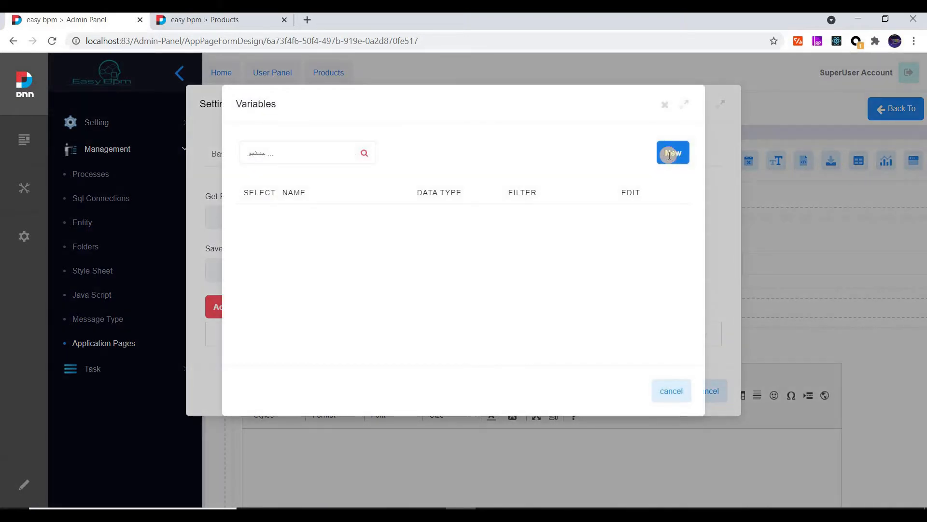
{"action": "left_click", "coordinate": [669, 154]}
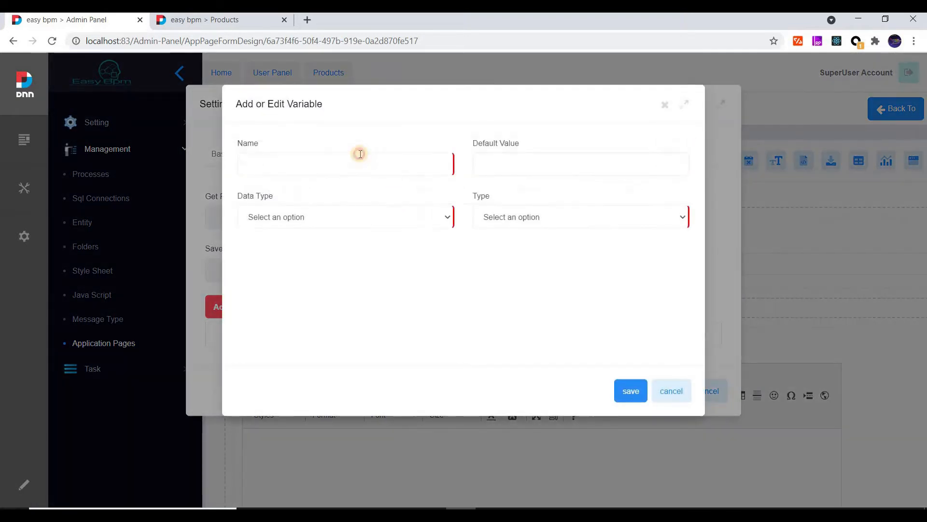
{"action": "left_click", "coordinate": [367, 169]}
{"action": "type", "text": "varProduct"}
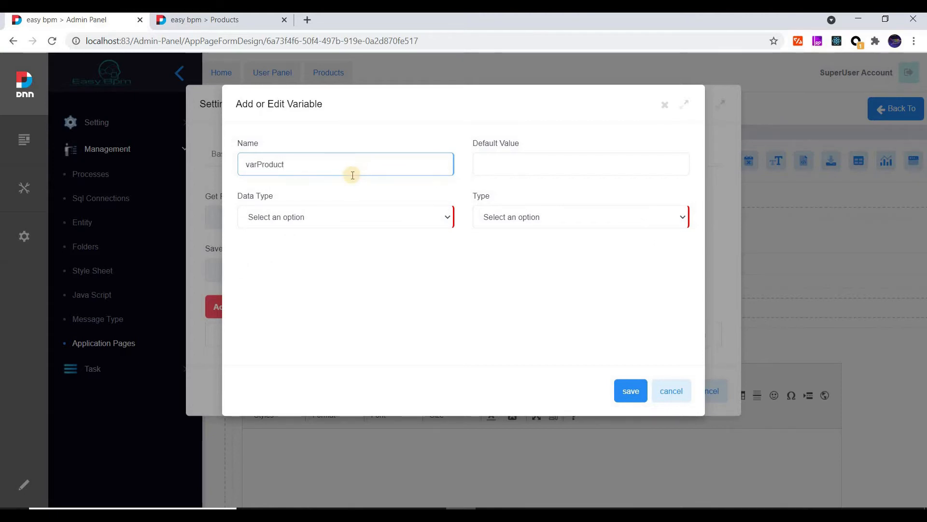
{"action": "left_click", "coordinate": [298, 220]}
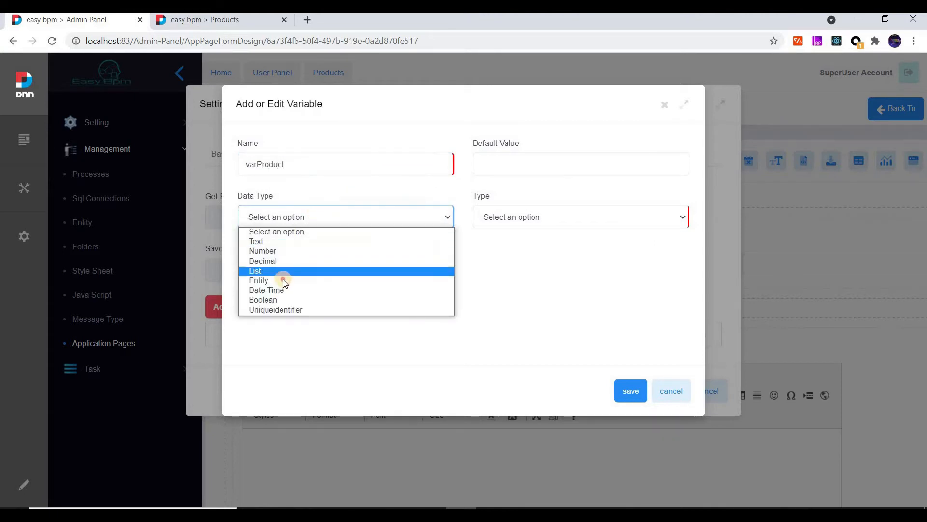
{"action": "left_click", "coordinate": [334, 278]}
{"action": "left_click", "coordinate": [317, 275]}
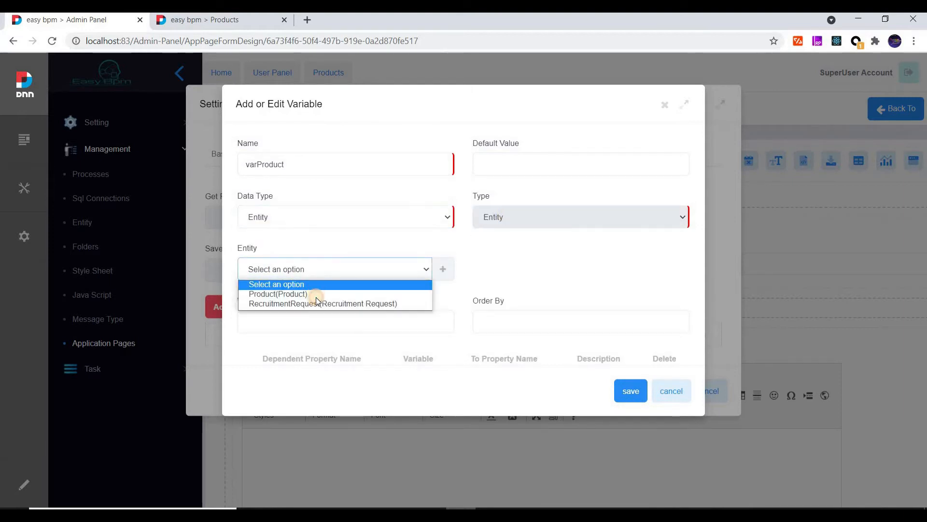
{"action": "left_click", "coordinate": [317, 294]}
{"action": "scroll", "coordinate": [307, 264], "scroll_direction": "down", "scroll_amount": 1}
{"action": "left_click", "coordinate": [307, 265]}
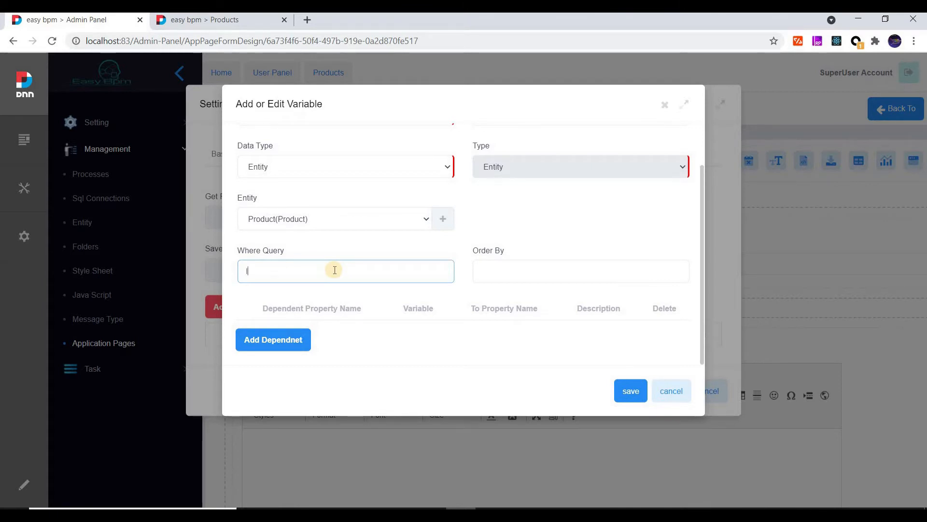
{"action": "type", "text": "ID ="}
{"action": "type", "text": "@ParamID"}
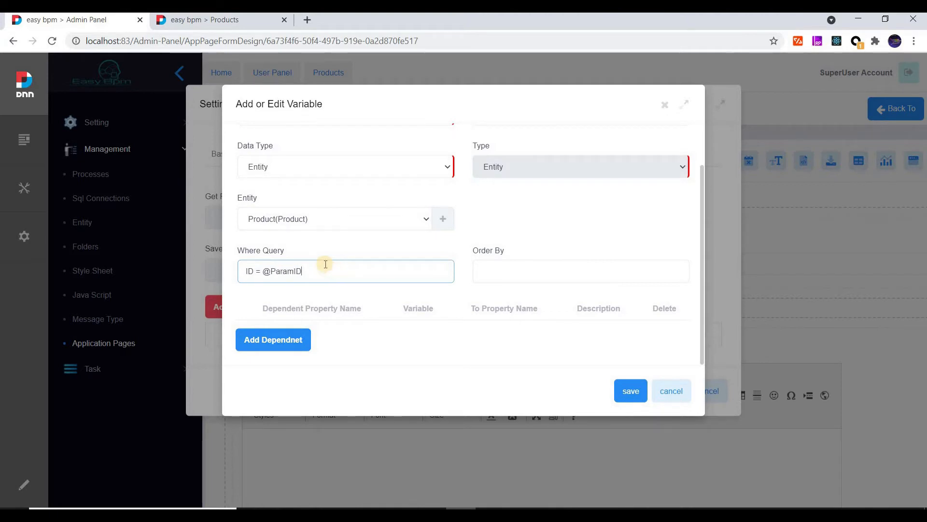
{"action": "double_click", "coordinate": [290, 270]}
{"action": "left_click", "coordinate": [309, 272]}
{"action": "left_click_drag", "start_coordinate": [303, 271], "coordinate": [267, 272]}
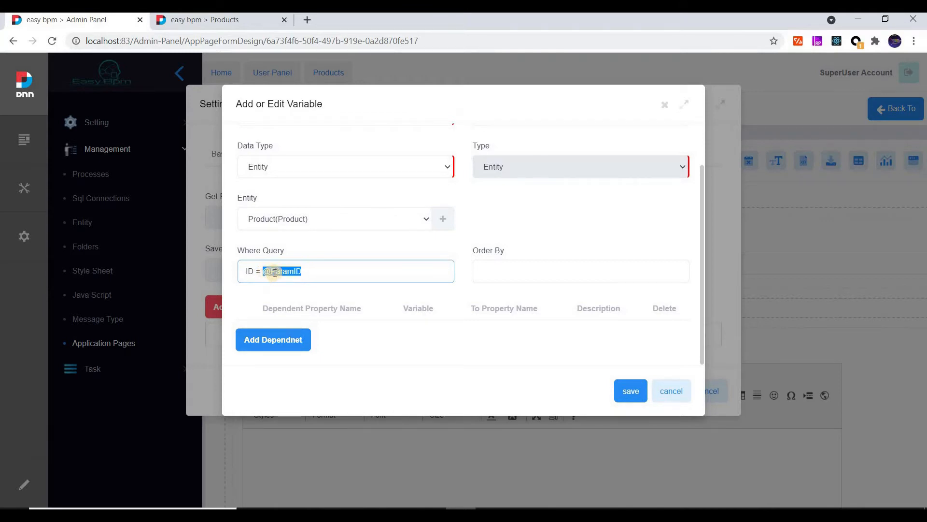
{"action": "left_click", "coordinate": [305, 274]}
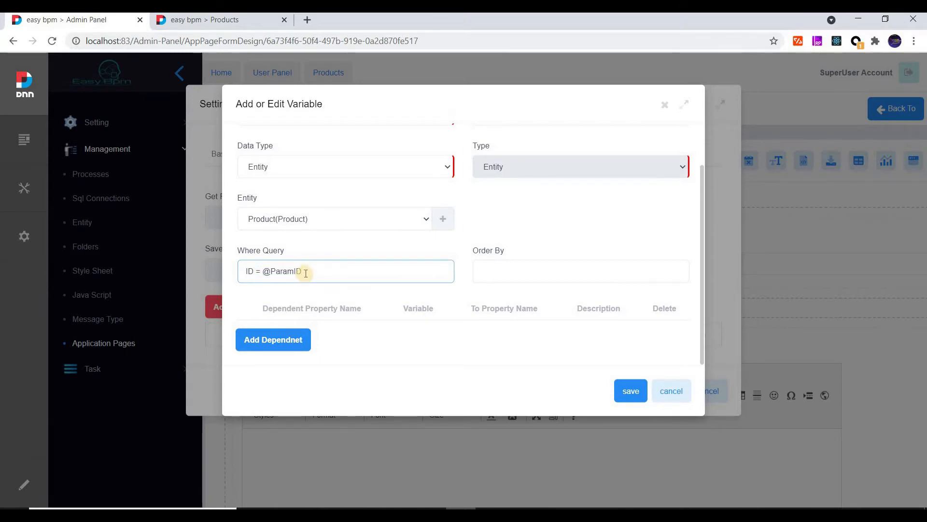
{"action": "left_click_drag", "start_coordinate": [305, 272], "coordinate": [269, 276]}
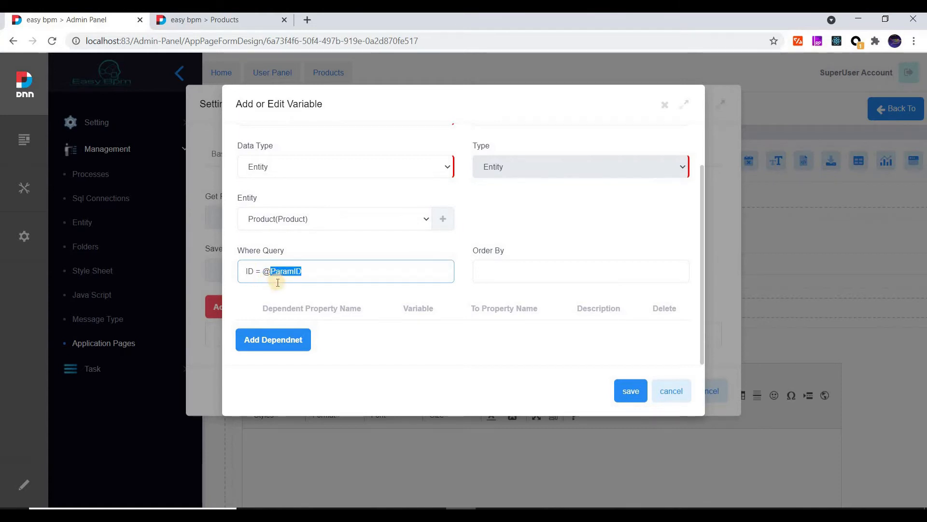
{"action": "left_click_drag", "start_coordinate": [313, 272], "coordinate": [264, 270]}
{"action": "scroll", "coordinate": [320, 235], "scroll_direction": "up", "scroll_amount": 1}
{"action": "scroll", "coordinate": [314, 269], "scroll_direction": "down", "scroll_amount": 1}
{"action": "scroll", "coordinate": [604, 338], "scroll_direction": "up", "scroll_amount": 1}
{"action": "scroll", "coordinate": [615, 364], "scroll_direction": "down", "scroll_amount": 1}
Save the new variable and bind the Name input's Get From and Save Into to varProduct.Name
{"action": "left_click", "coordinate": [625, 390]}
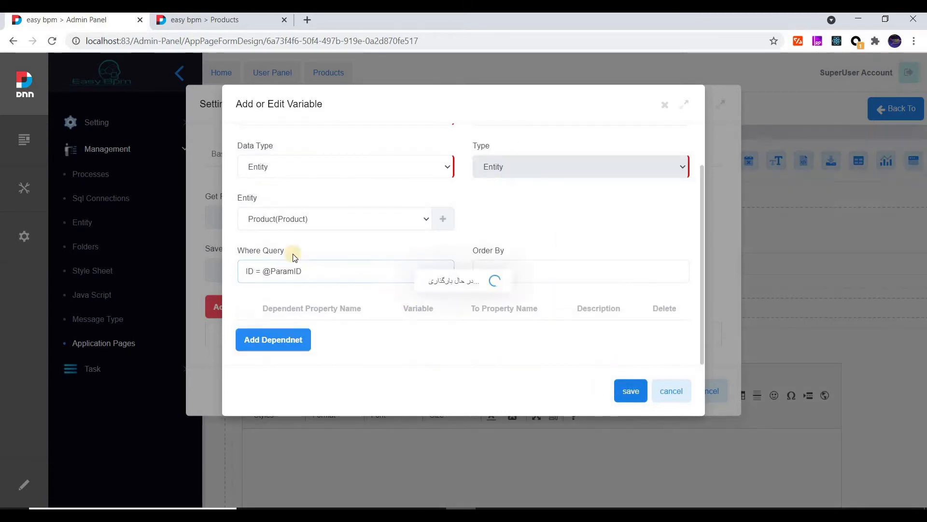
{"action": "left_click", "coordinate": [250, 225]}
{"action": "left_click", "coordinate": [273, 325]}
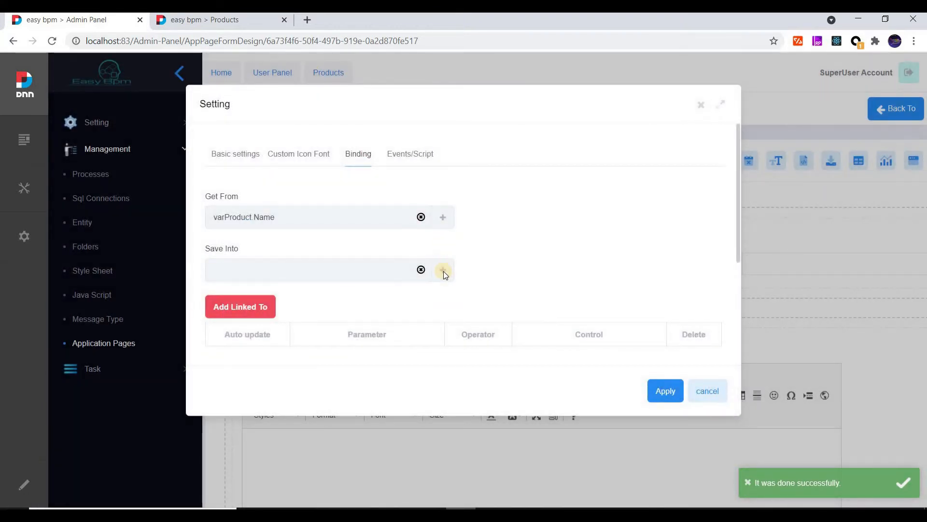
{"action": "left_click", "coordinate": [443, 271]}
{"action": "left_click", "coordinate": [250, 221]}
{"action": "left_click", "coordinate": [274, 329]}
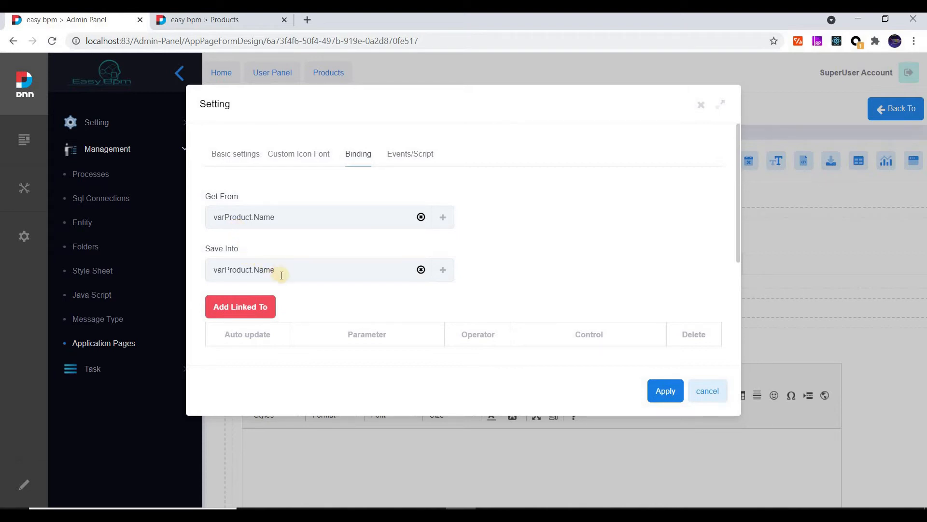
{"action": "left_click", "coordinate": [665, 389]}
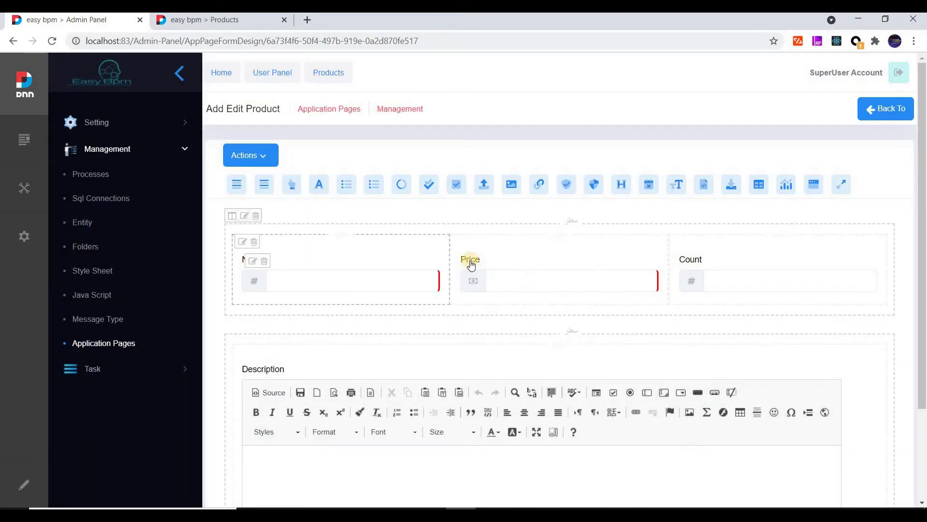
Open the binding settings of the Price input
{"action": "left_click", "coordinate": [472, 262]}
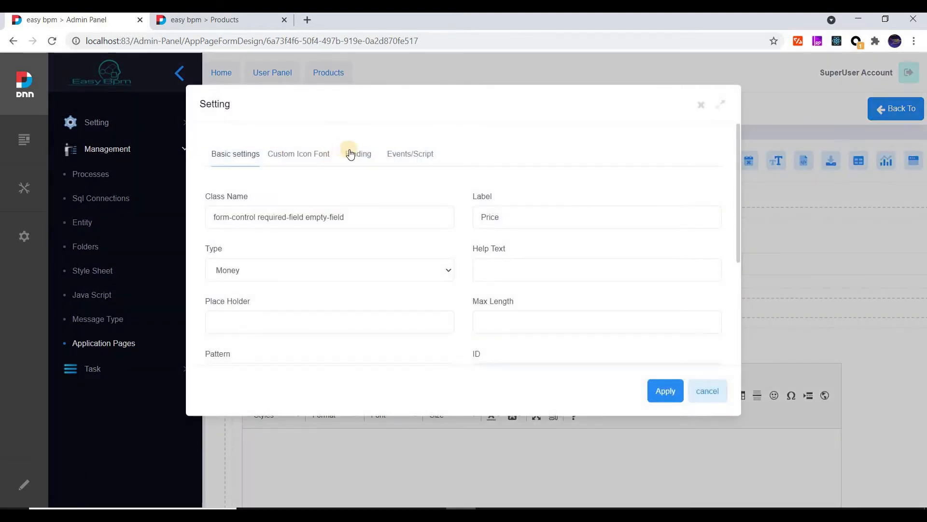
{"action": "left_click", "coordinate": [351, 154]}
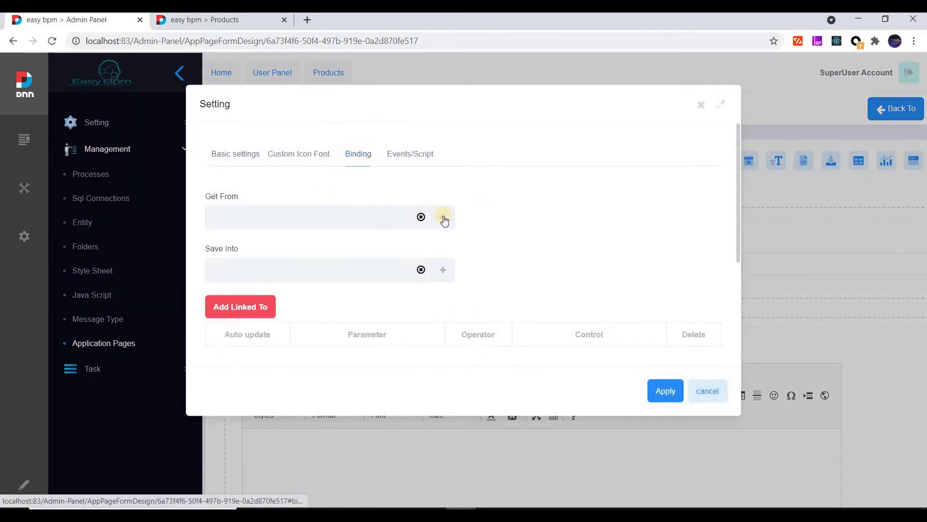
Set the Price input's Get From binding to varProduct.Name
{"action": "left_click", "coordinate": [442, 218]}
{"action": "left_click", "coordinate": [261, 223]}
{"action": "scroll", "coordinate": [314, 256], "scroll_direction": "down", "scroll_amount": 2}
{"action": "left_click", "coordinate": [288, 231]}
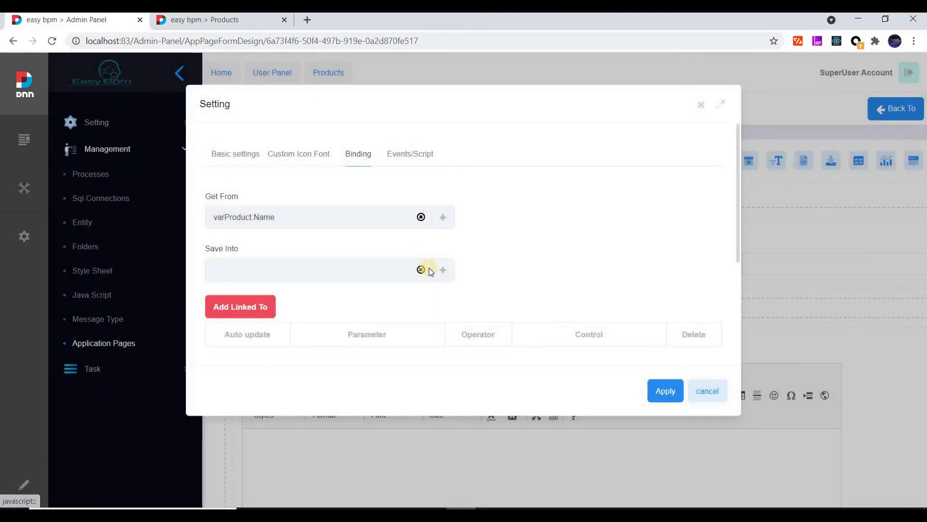
Set the Price input's Save Into binding to varProduct.Price
{"action": "left_click", "coordinate": [446, 270]}
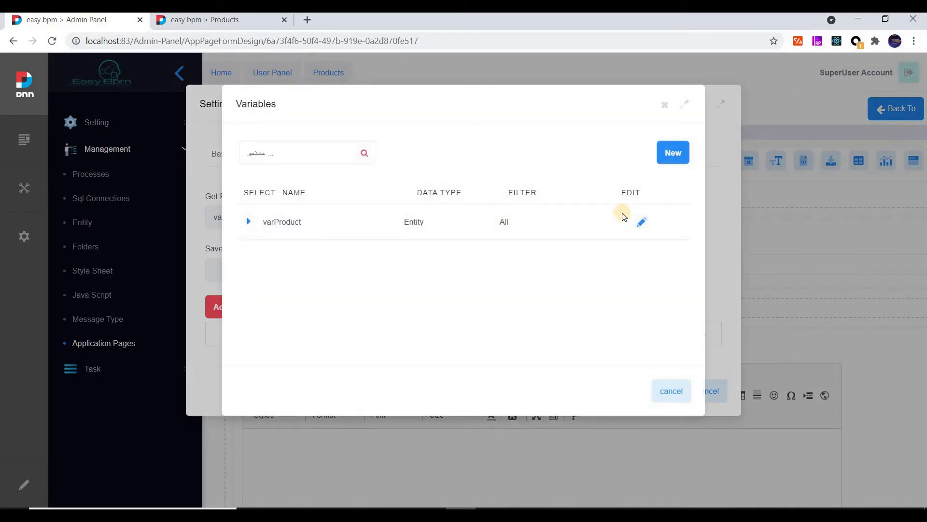
{"action": "left_click", "coordinate": [247, 223]}
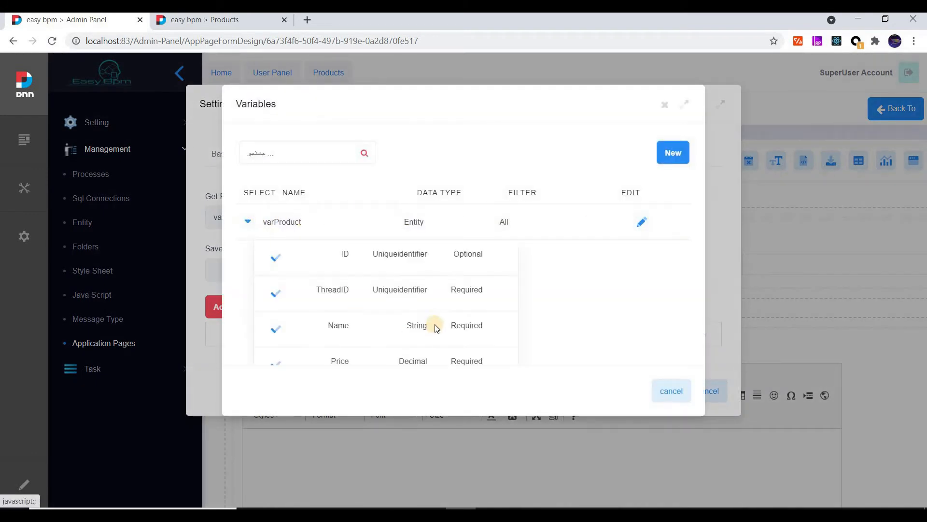
{"action": "scroll", "coordinate": [377, 323], "scroll_direction": "down", "scroll_amount": 3}
{"action": "scroll", "coordinate": [338, 299], "scroll_direction": "up", "scroll_amount": 3}
{"action": "scroll", "coordinate": [309, 285], "scroll_direction": "down", "scroll_amount": 3}
{"action": "left_click", "coordinate": [279, 259]}
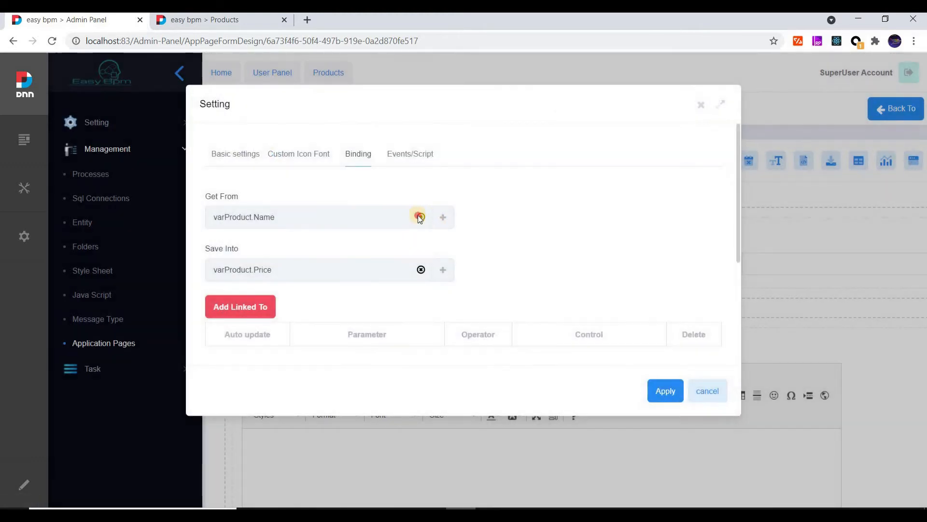
Set the Price input's Get From binding to varProduct.Price and apply its settings
{"action": "left_click", "coordinate": [443, 218]}
{"action": "left_click", "coordinate": [246, 220]}
{"action": "scroll", "coordinate": [338, 290], "scroll_direction": "down", "scroll_amount": 3}
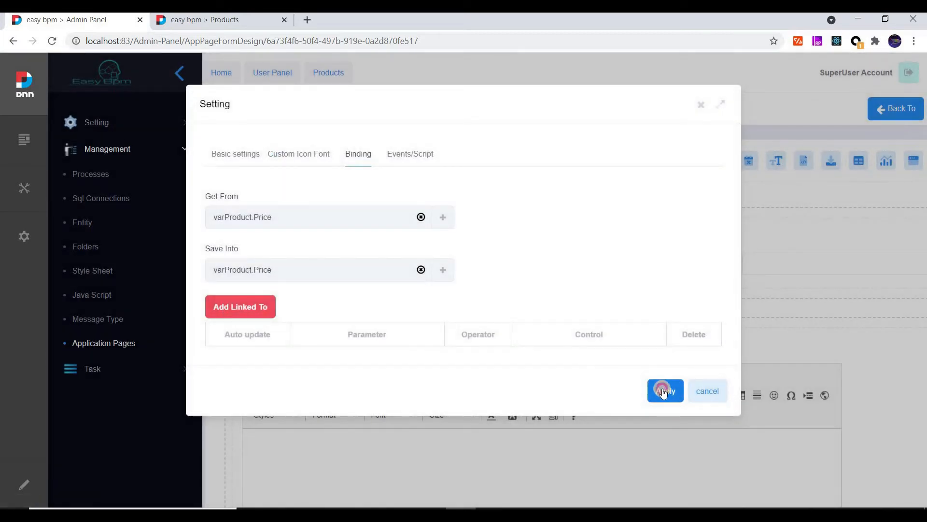
{"action": "left_click", "coordinate": [661, 388]}
Bind the Count input's Get From and Save Into to the Count property of varProduct and apply its settings
{"action": "double_click", "coordinate": [685, 266]}
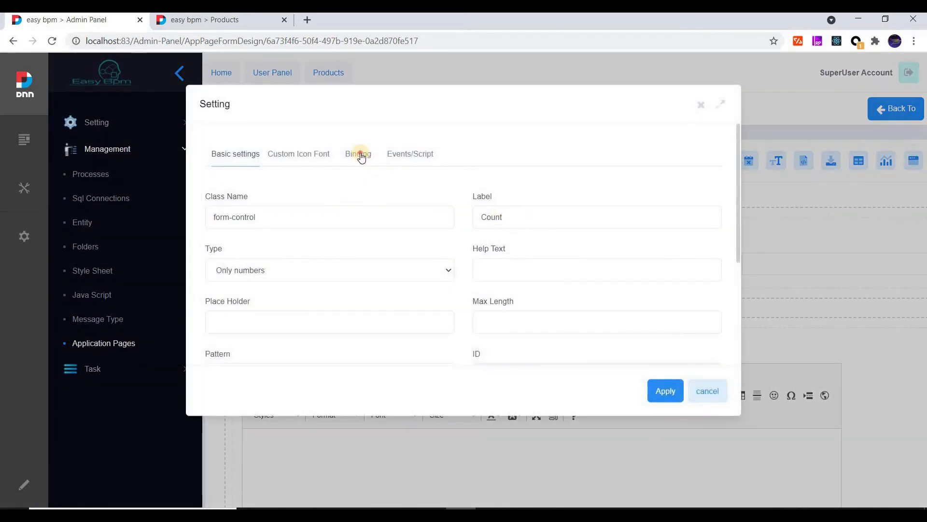
{"action": "left_click", "coordinate": [360, 155]}
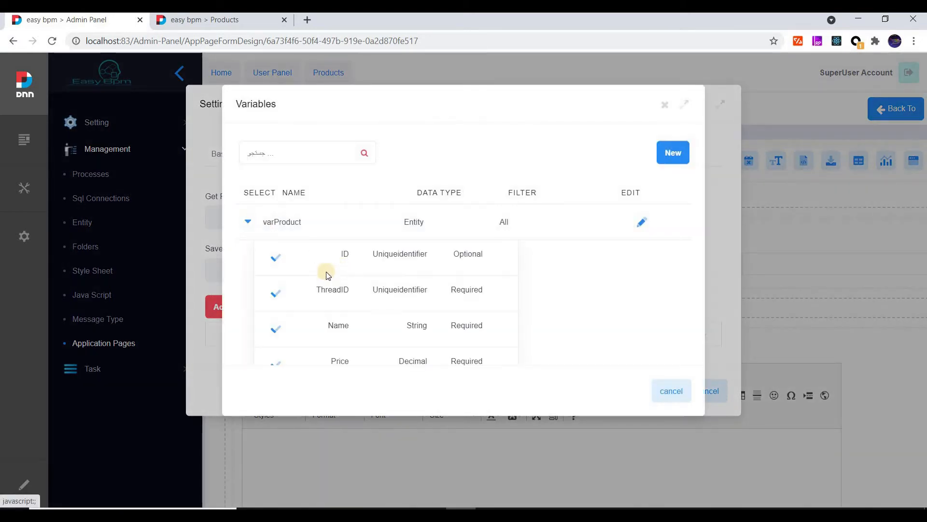
{"action": "scroll", "coordinate": [309, 280], "scroll_direction": "down", "scroll_amount": 2}
{"action": "left_click", "coordinate": [280, 300]}
{"action": "left_click", "coordinate": [441, 271]}
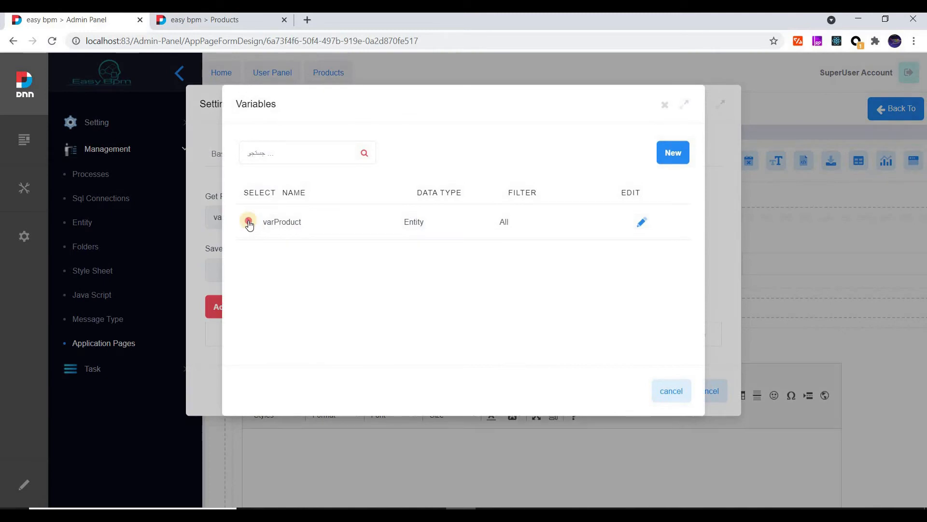
{"action": "left_click", "coordinate": [249, 222]}
{"action": "scroll", "coordinate": [279, 271], "scroll_direction": "down", "scroll_amount": 2}
{"action": "left_click", "coordinate": [269, 296]}
{"action": "left_click", "coordinate": [661, 390]}
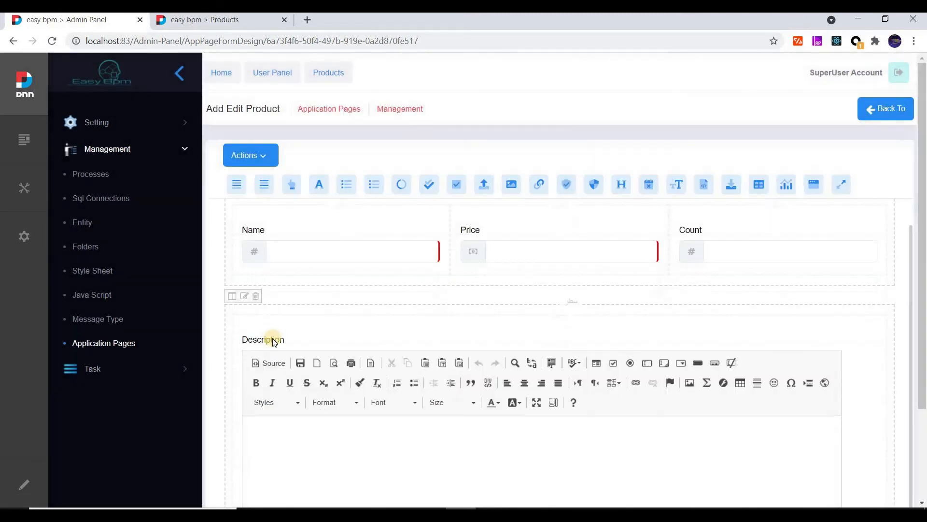
Set the Description editor's Get From binding to varProduct.Description
{"action": "left_click", "coordinate": [250, 343]}
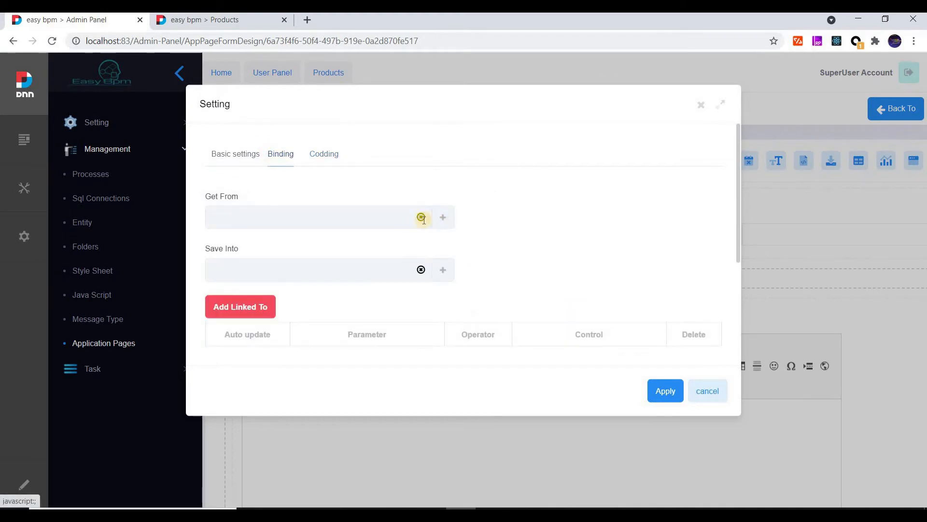
{"action": "left_click", "coordinate": [420, 216]}
{"action": "left_click", "coordinate": [248, 223]}
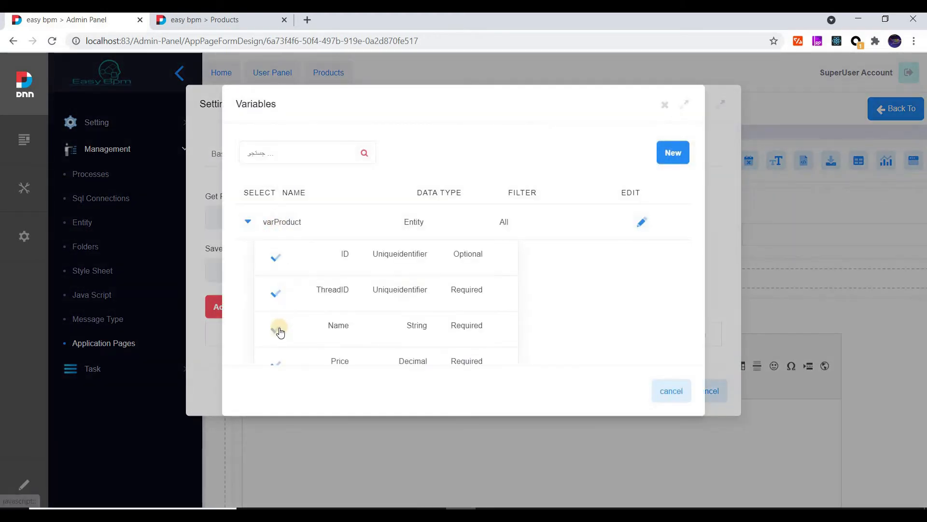
{"action": "scroll", "coordinate": [290, 309], "scroll_direction": "down", "scroll_amount": 2}
{"action": "left_click", "coordinate": [276, 334]}
Set the Description editor's Save Into binding to varProduct.Description, apply its settings and save the form
{"action": "left_click", "coordinate": [443, 269]}
{"action": "left_click", "coordinate": [277, 235]}
{"action": "scroll", "coordinate": [289, 310], "scroll_direction": "down", "scroll_amount": 2}
{"action": "left_click", "coordinate": [274, 334]}
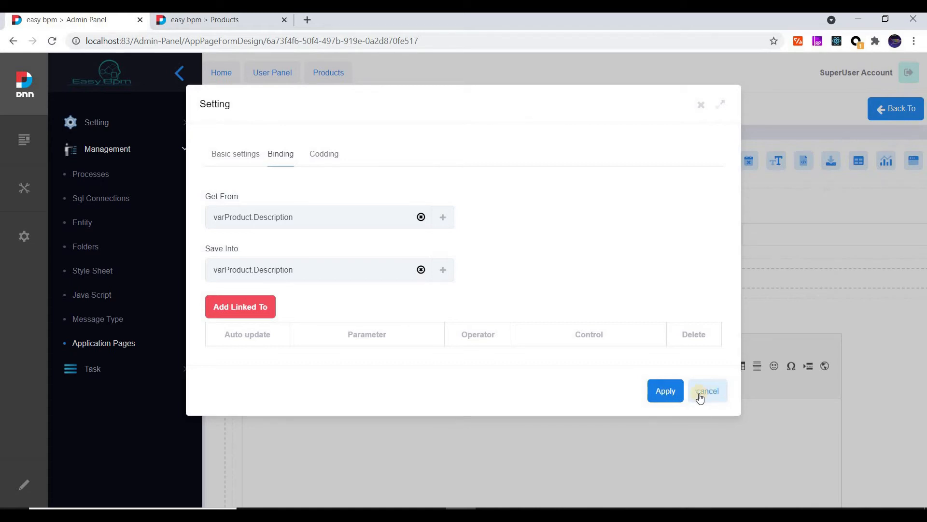
{"action": "left_click", "coordinate": [675, 393]}
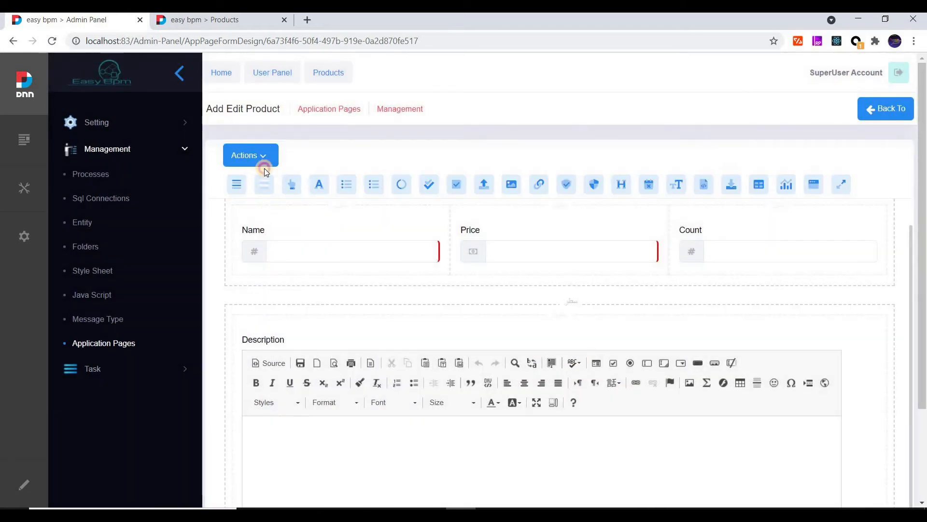
{"action": "left_click", "coordinate": [261, 161]}
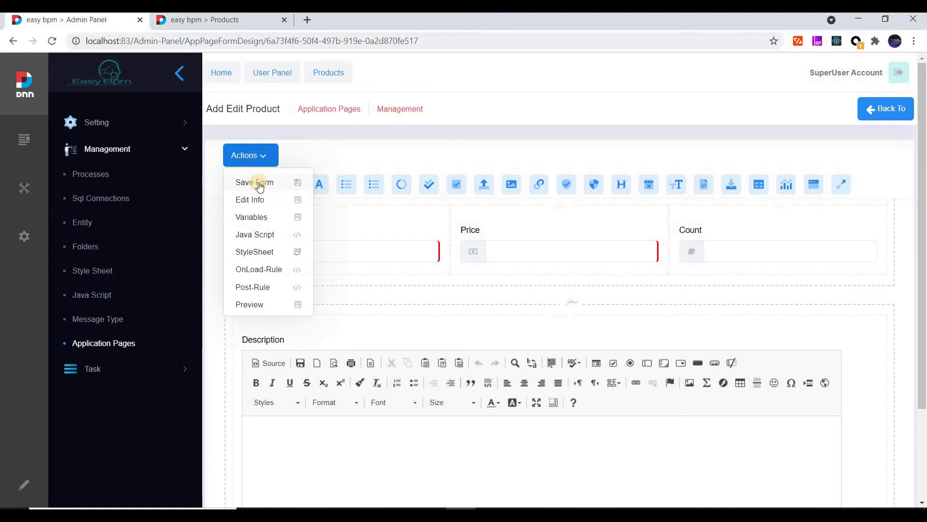
{"action": "left_click", "coordinate": [258, 186]}
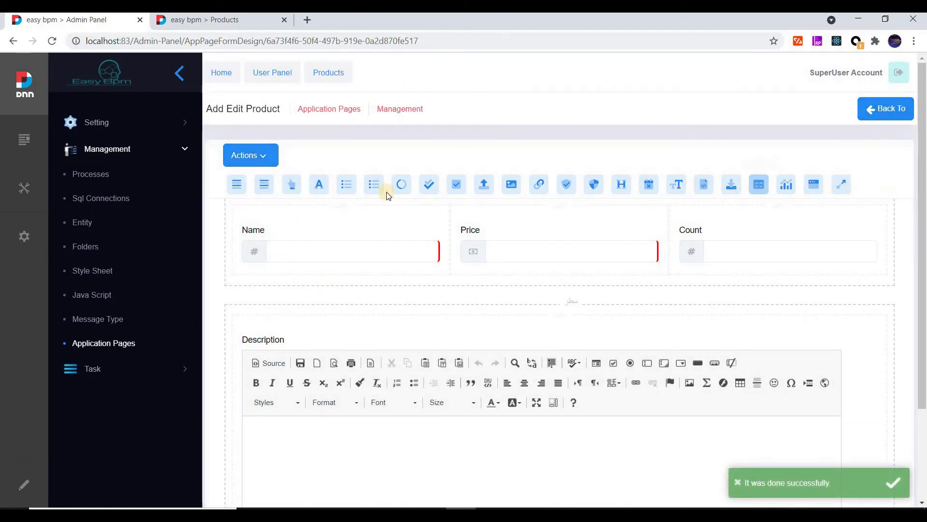
Widen the middle column of the empty row below the Description editor by setting its class name to col-sm-6
{"action": "left_click_drag", "start_coordinate": [924, 186], "coordinate": [917, 276]}
{"action": "scroll", "coordinate": [352, 412], "scroll_direction": "down", "scroll_amount": 3}
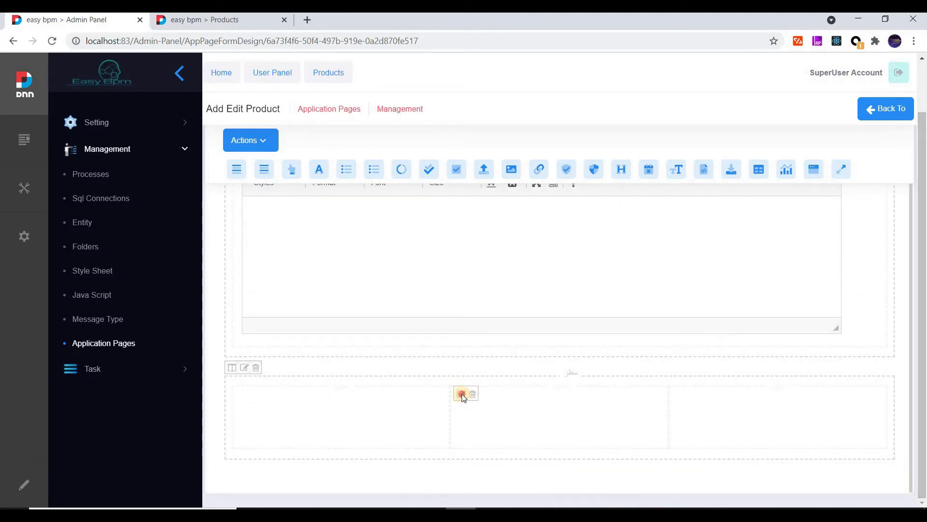
{"action": "left_click", "coordinate": [462, 394]}
{"action": "left_click_drag", "start_coordinate": [248, 219], "coordinate": [239, 219]}
{"action": "type", "text": "8"}
{"action": "left_click", "coordinate": [662, 389]}
Narrow the third column of the row below the Description editor by setting its class name to col-sm-2
{"action": "scroll", "coordinate": [550, 430], "scroll_direction": "down", "scroll_amount": 2}
{"action": "scroll", "coordinate": [550, 430], "scroll_direction": "down", "scroll_amount": 1}
{"action": "mouse_move", "coordinate": [244, 399]}
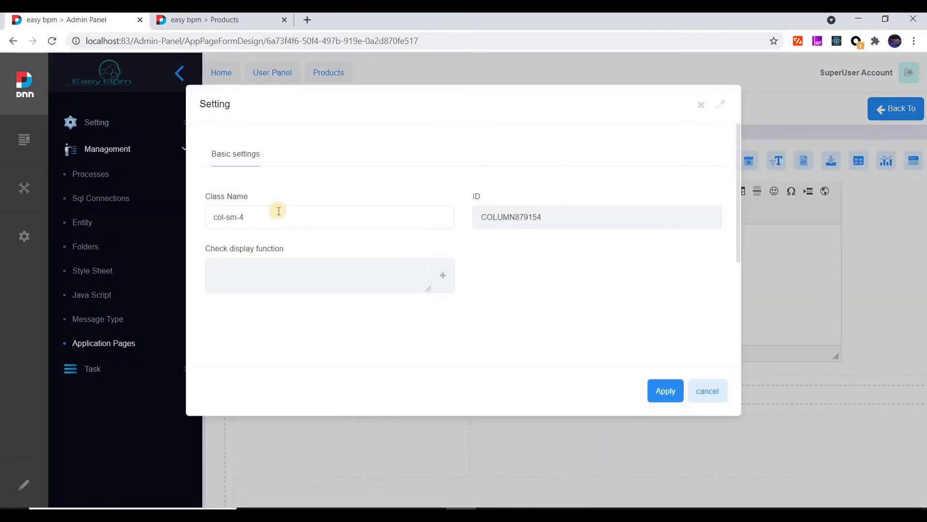
{"action": "left_click_drag", "start_coordinate": [250, 218], "coordinate": [242, 220]}
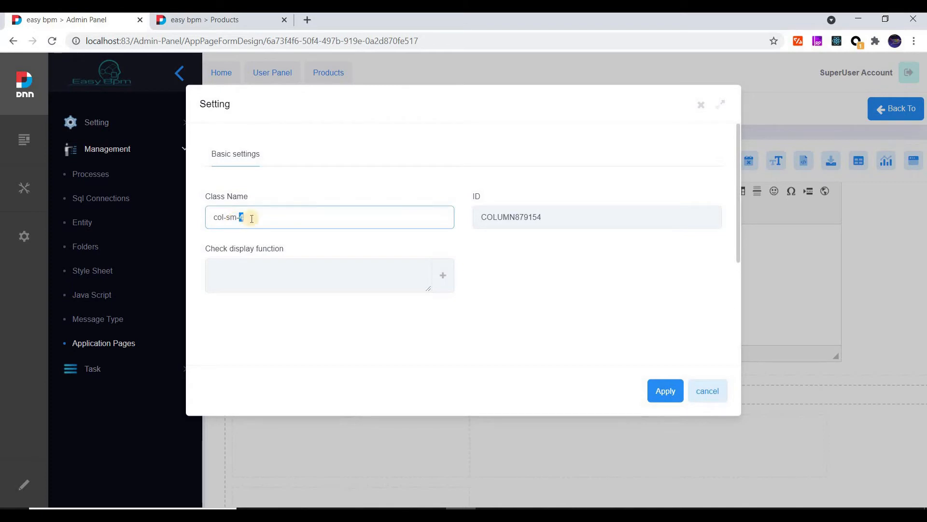
{"action": "type", "text": "2"}
{"action": "left_click", "coordinate": [661, 391]}
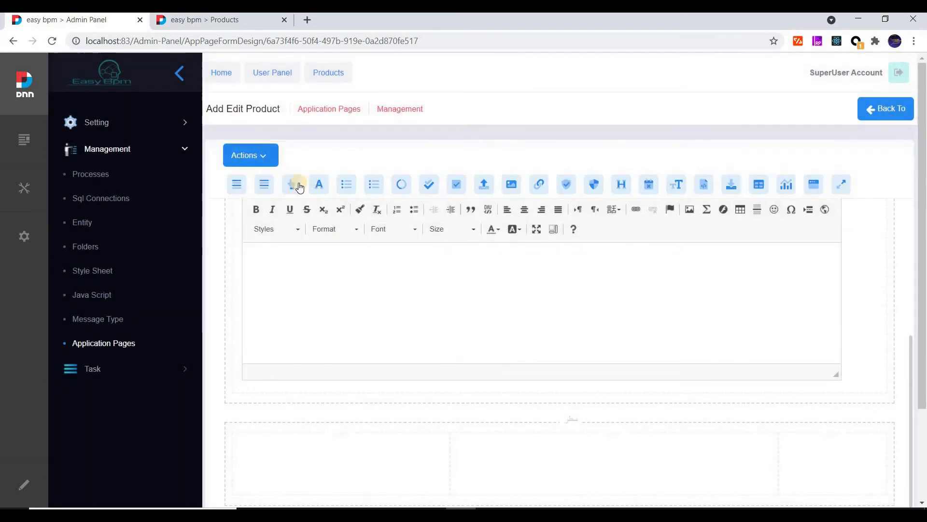
Add a button to the narrow third column, set its type to submit and apply its settings
{"action": "scroll", "coordinate": [362, 229], "scroll_direction": "down", "scroll_amount": 2}
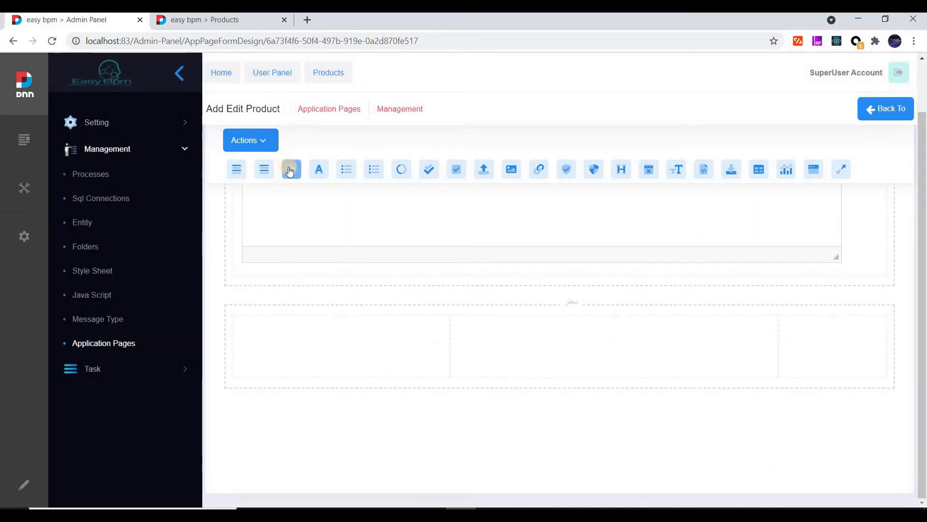
{"action": "left_click_drag", "start_coordinate": [864, 334], "coordinate": [801, 346]}
{"action": "left_click", "coordinate": [260, 316]}
{"action": "left_click", "coordinate": [260, 339]}
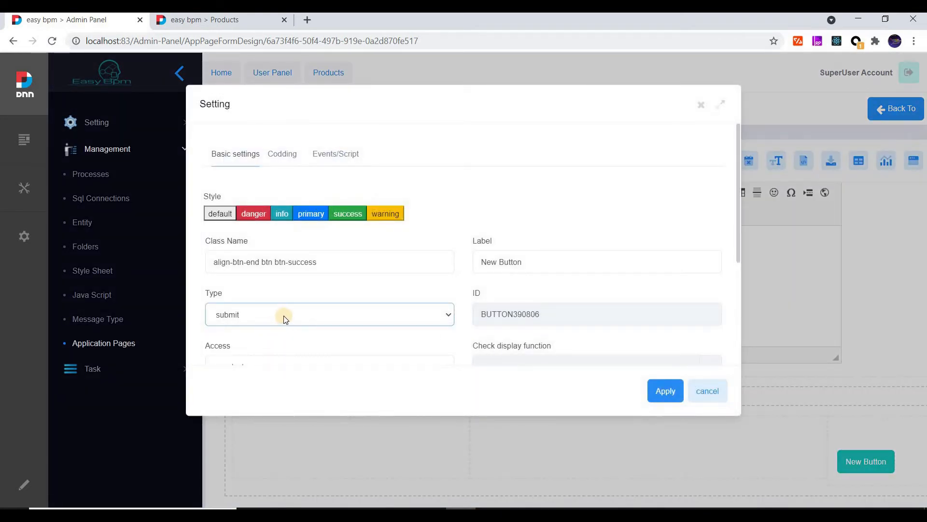
{"action": "left_click", "coordinate": [274, 159]}
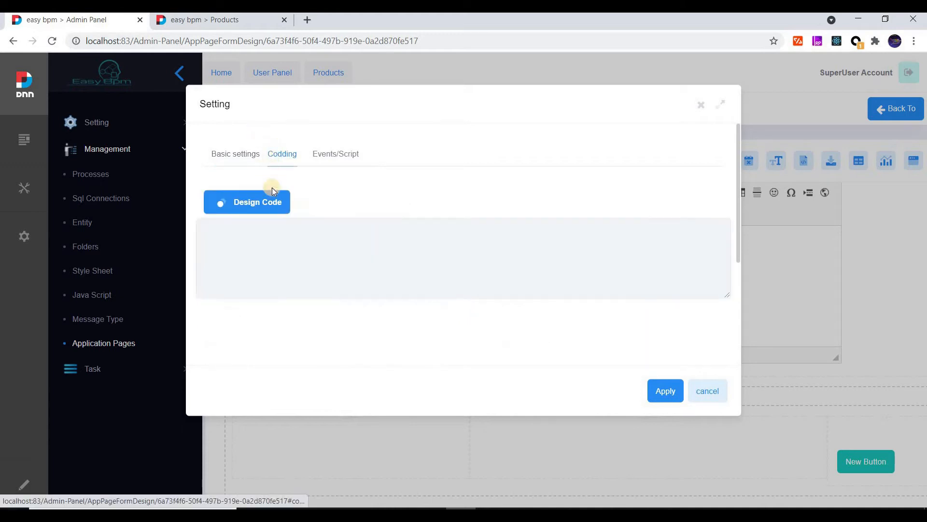
{"action": "left_click", "coordinate": [336, 152]}
{"action": "left_click", "coordinate": [236, 153]}
{"action": "scroll", "coordinate": [271, 242], "scroll_direction": "down", "scroll_amount": 4}
{"action": "scroll", "coordinate": [331, 217], "scroll_direction": "up", "scroll_amount": 4}
{"action": "scroll", "coordinate": [473, 300], "scroll_direction": "down", "scroll_amount": 3}
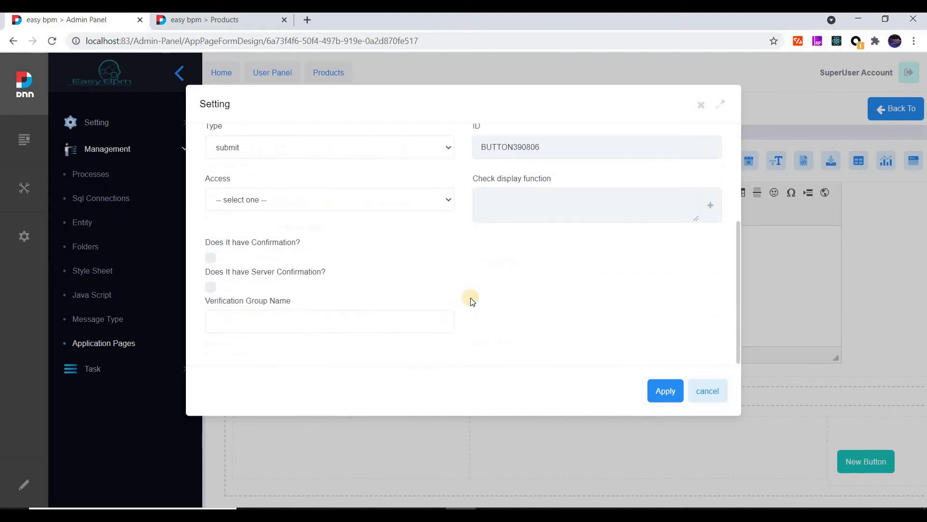
{"action": "left_click", "coordinate": [678, 393]}
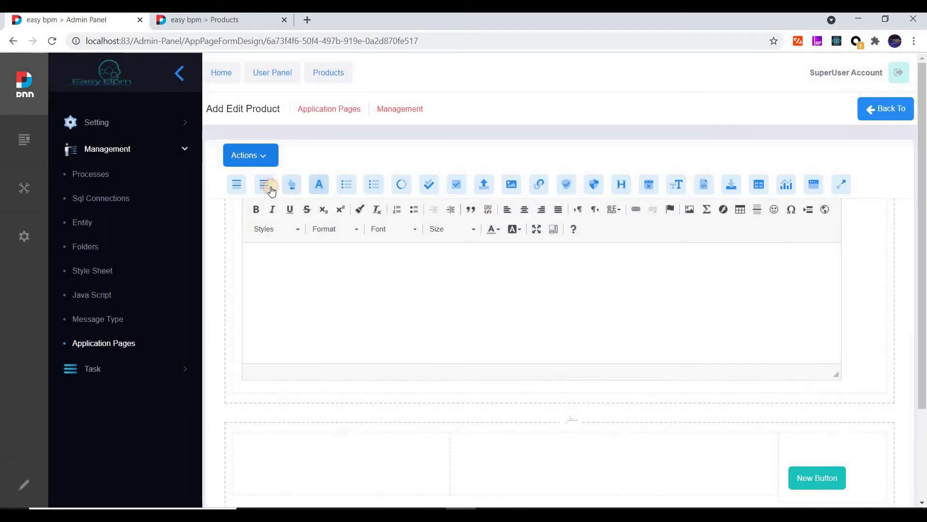
Save the Add Edit Product form and open the Products page's design from the application pages list
{"action": "left_click", "coordinate": [253, 155]}
{"action": "left_click", "coordinate": [265, 183]}
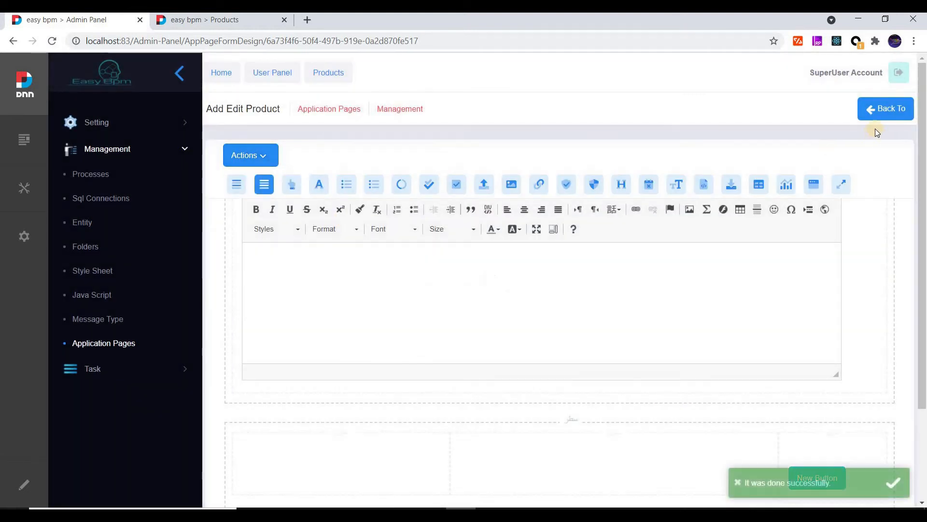
{"action": "left_click", "coordinate": [881, 111]}
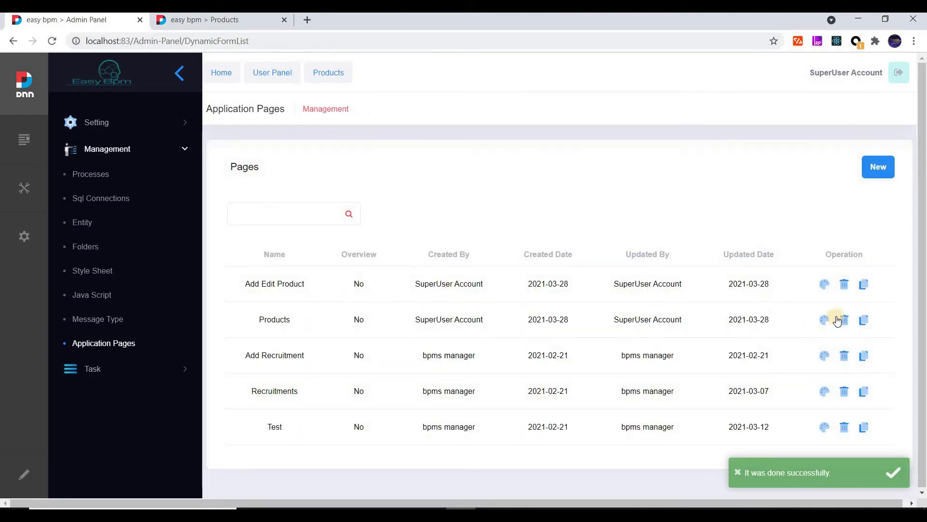
{"action": "left_click", "coordinate": [820, 318]}
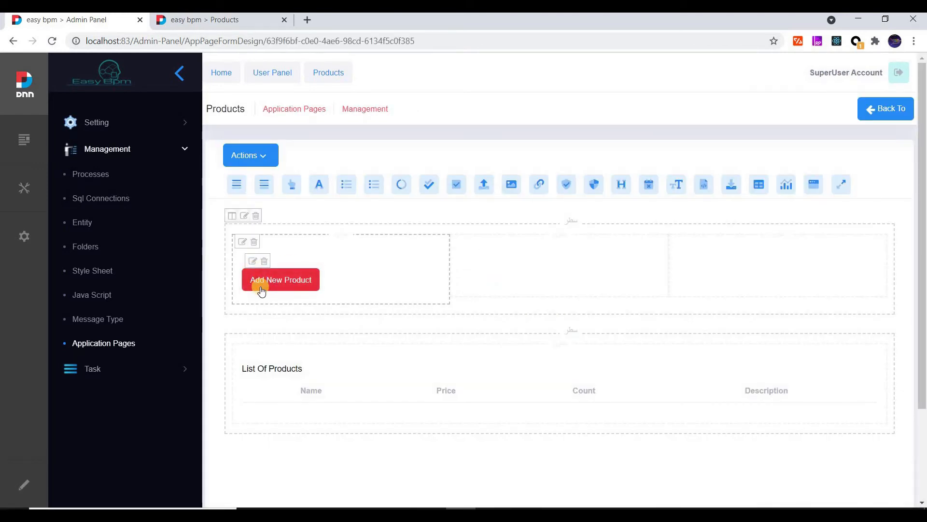
Set the form opened by the Add New Product button to Products in its event settings
{"action": "left_click", "coordinate": [252, 263]}
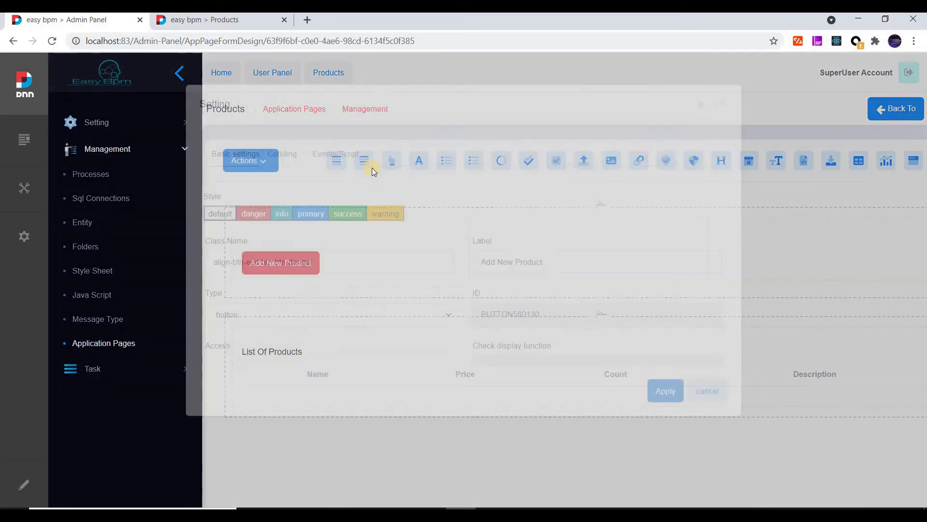
{"action": "left_click", "coordinate": [332, 154]}
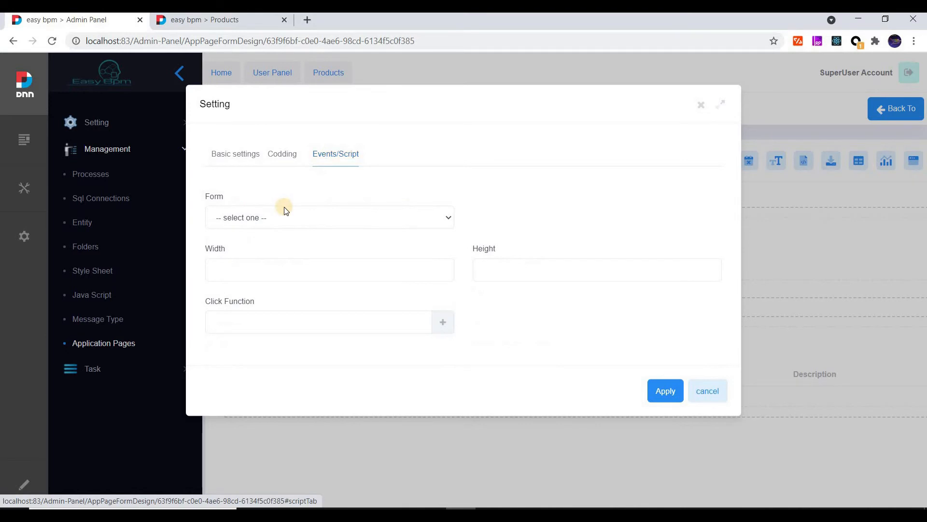
{"action": "left_click", "coordinate": [286, 223]}
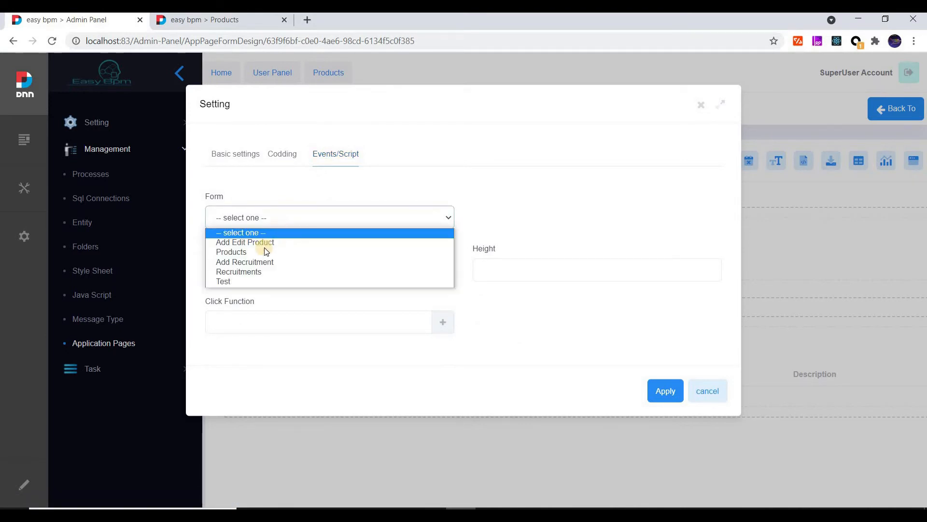
{"action": "left_click", "coordinate": [262, 252]}
{"action": "scroll", "coordinate": [286, 244], "scroll_direction": "down", "scroll_amount": 2}
{"action": "scroll", "coordinate": [284, 243], "scroll_direction": "up", "scroll_amount": 2}
{"action": "scroll", "coordinate": [278, 244], "scroll_direction": "down", "scroll_amount": 2}
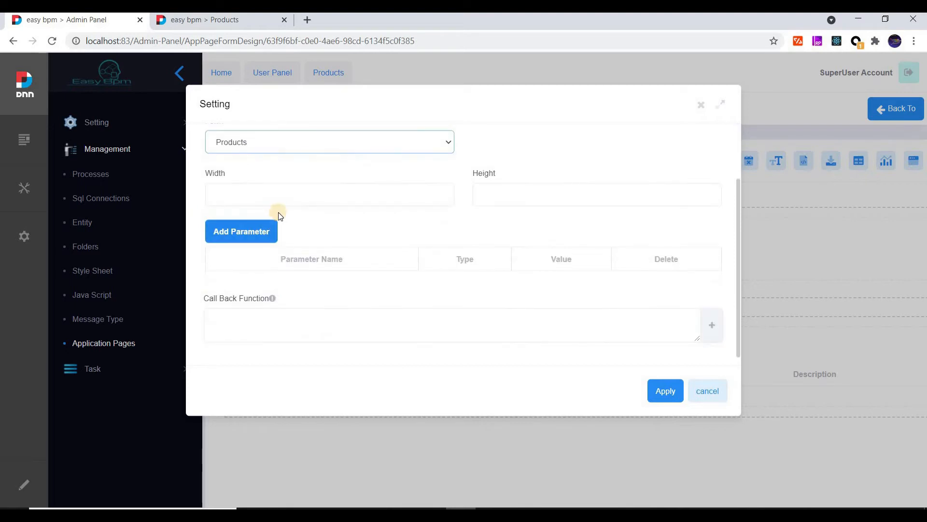
Set the height of the Add New Product button's form window to 600, apply the settings and save the page
{"action": "left_click", "coordinate": [486, 199]}
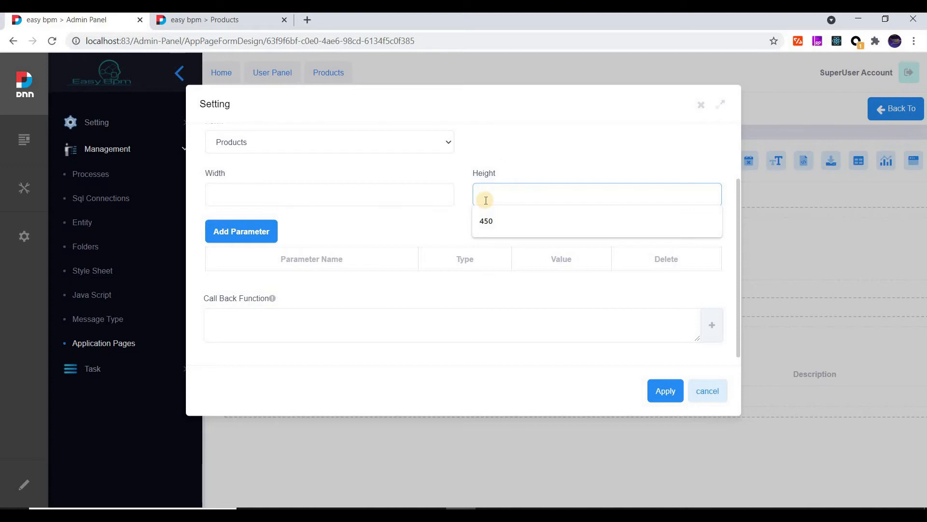
{"action": "type", "text": "600"}
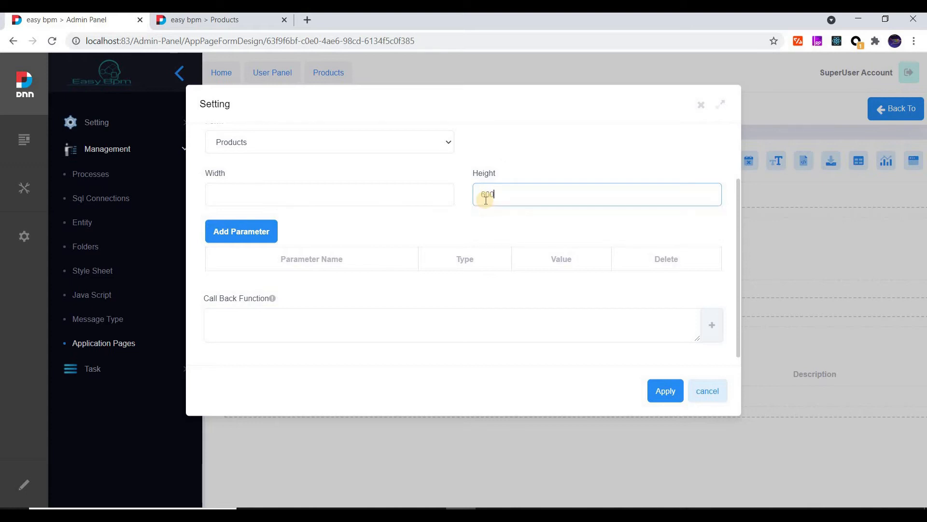
{"action": "left_click", "coordinate": [327, 192]}
{"action": "left_click", "coordinate": [337, 166]}
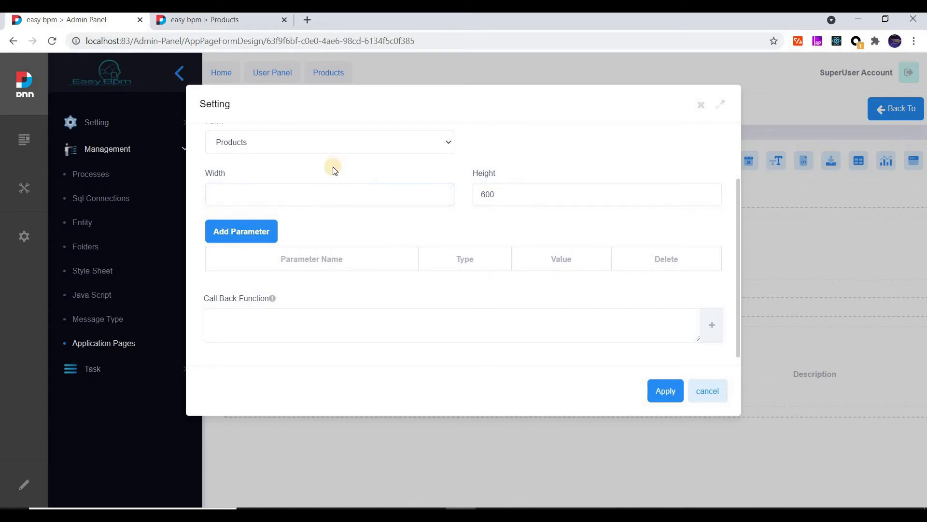
{"action": "scroll", "coordinate": [311, 280], "scroll_direction": "up", "scroll_amount": 2}
{"action": "scroll", "coordinate": [312, 279], "scroll_direction": "down", "scroll_amount": 2}
{"action": "left_click", "coordinate": [661, 391]}
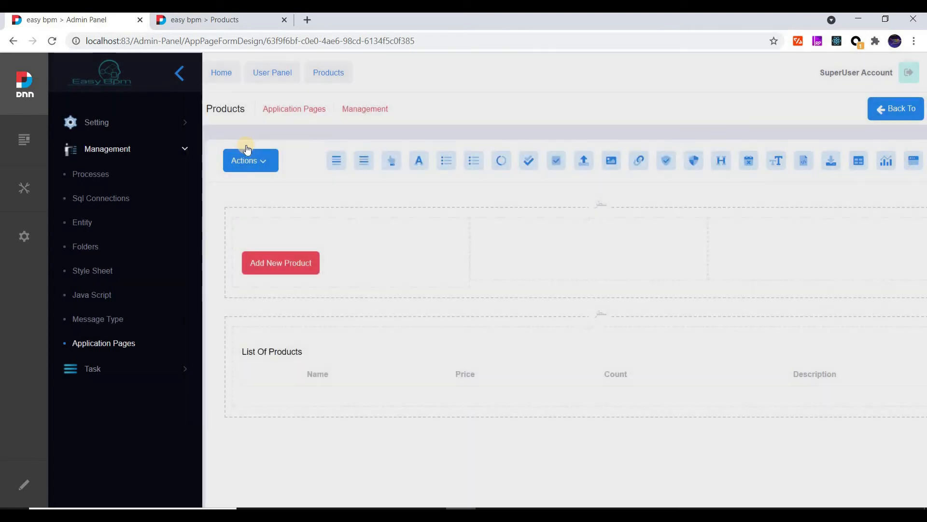
{"action": "left_click", "coordinate": [248, 157]}
{"action": "left_click", "coordinate": [256, 182]}
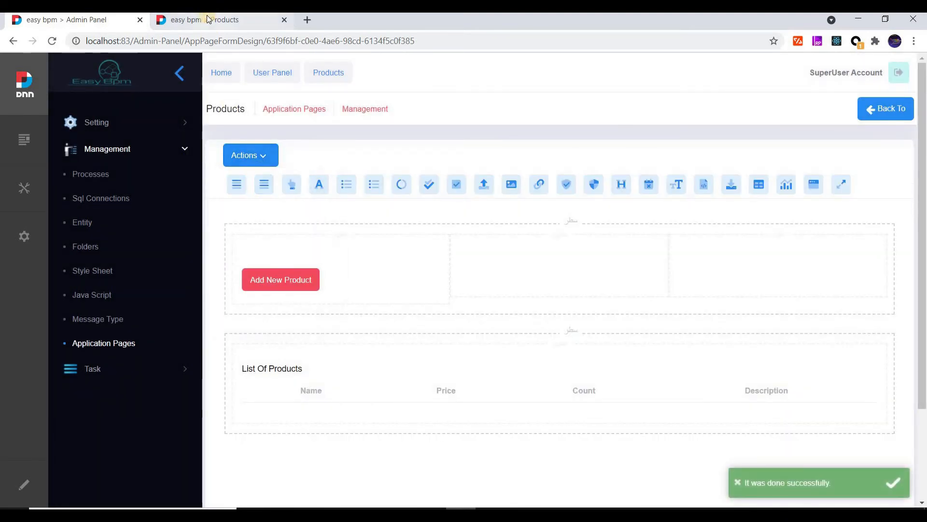
Reload the published Products page, test the Add New Product button and close the window it opens
{"action": "left_click", "coordinate": [208, 18]}
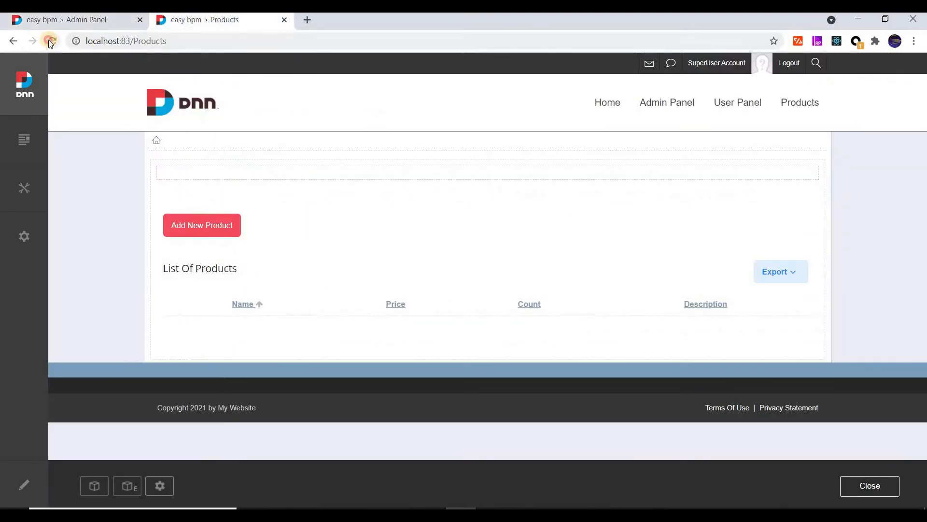
{"action": "left_click", "coordinate": [51, 41]}
{"action": "left_click", "coordinate": [203, 227]}
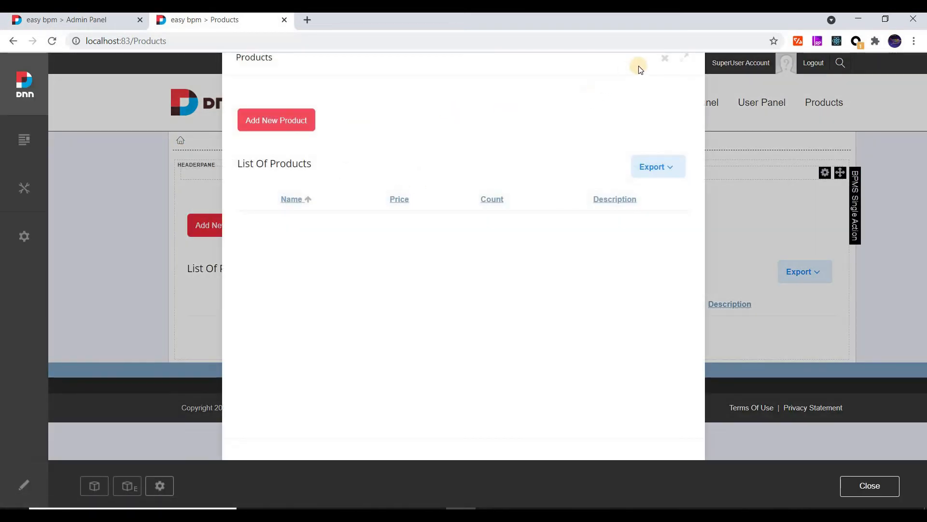
{"action": "left_click", "coordinate": [664, 59]}
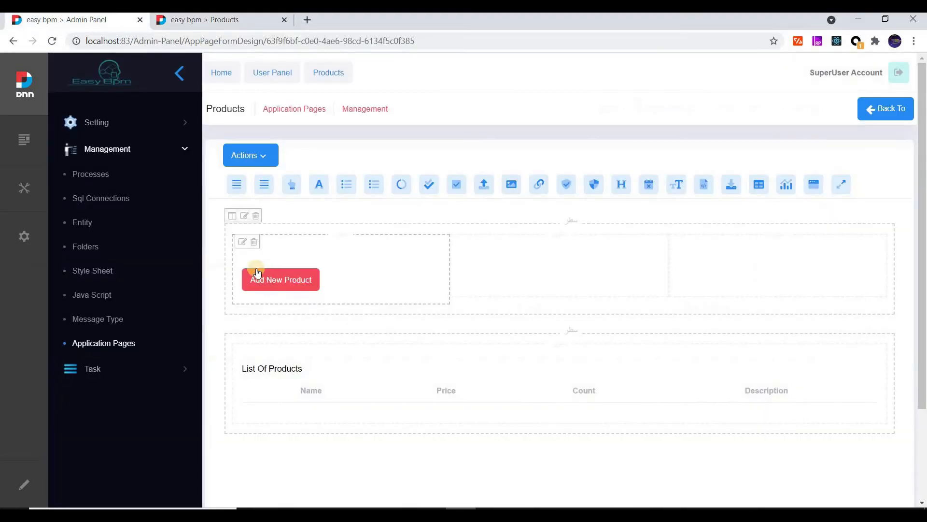
Reduce the form window height in the Add New Product button's event settings, apply it and save the Products page
{"action": "left_click", "coordinate": [253, 262]}
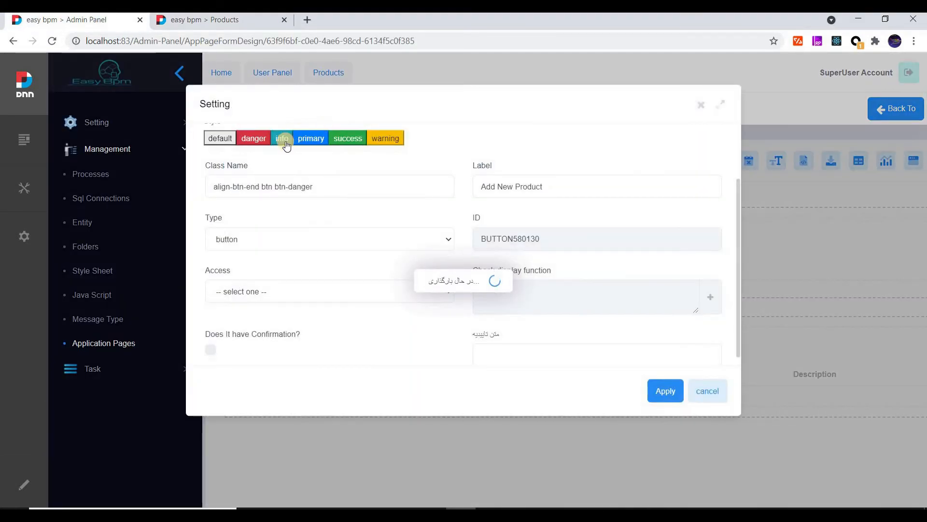
{"action": "scroll", "coordinate": [305, 155], "scroll_direction": "up", "scroll_amount": 2}
{"action": "left_click", "coordinate": [279, 154]}
{"action": "left_click", "coordinate": [323, 159]}
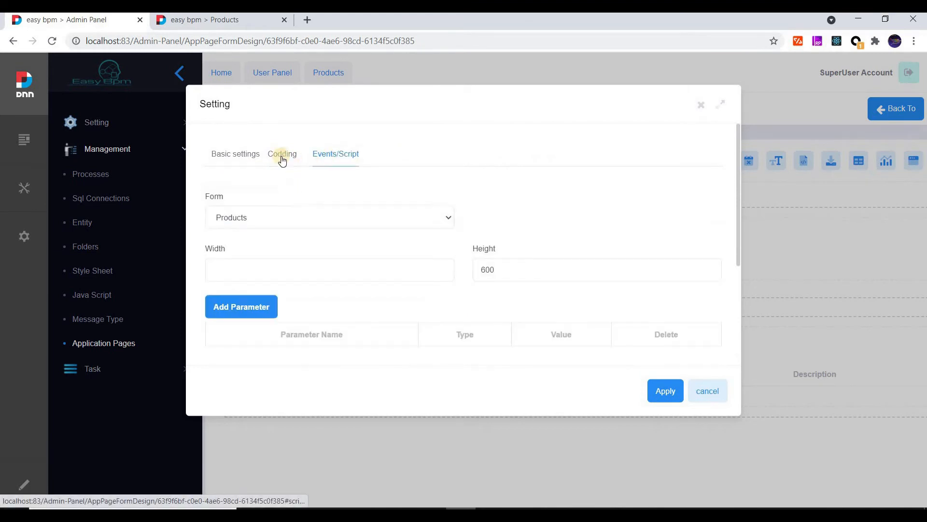
{"action": "left_click", "coordinate": [496, 268]}
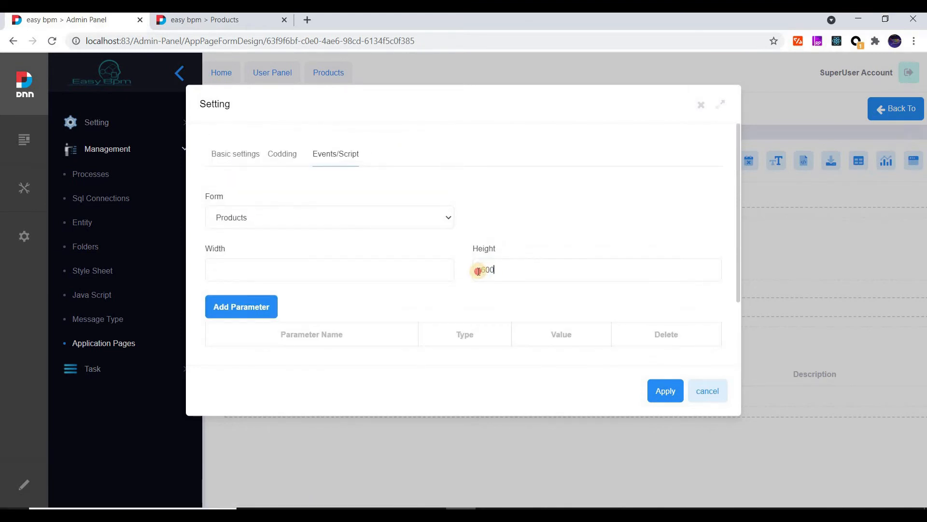
{"action": "double_click", "coordinate": [487, 270]}
{"action": "type", "text": "5"}
{"action": "left_click", "coordinate": [665, 390]}
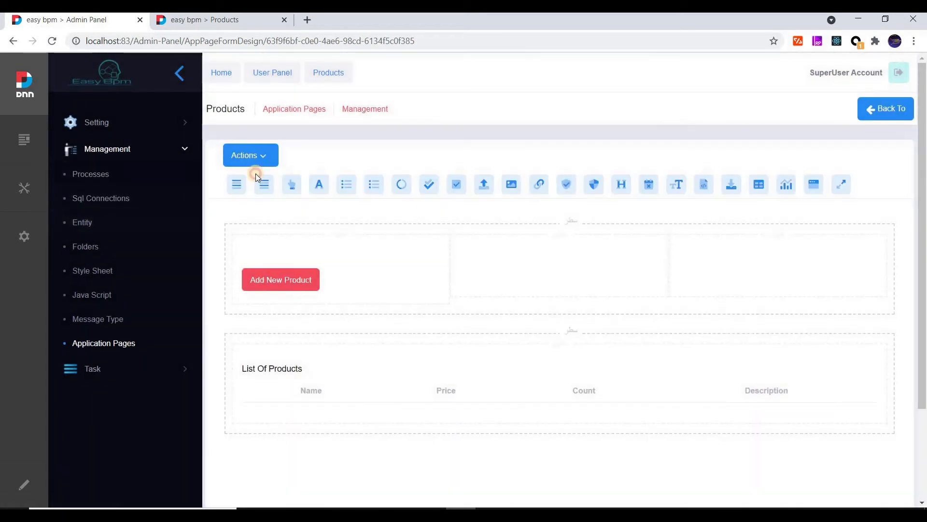
{"action": "left_click", "coordinate": [252, 160]}
{"action": "left_click", "coordinate": [253, 182]}
In the Add New Product button's event settings, build a call back script that runs updateItems() on the List Of Products grid
{"action": "left_click", "coordinate": [251, 266]}
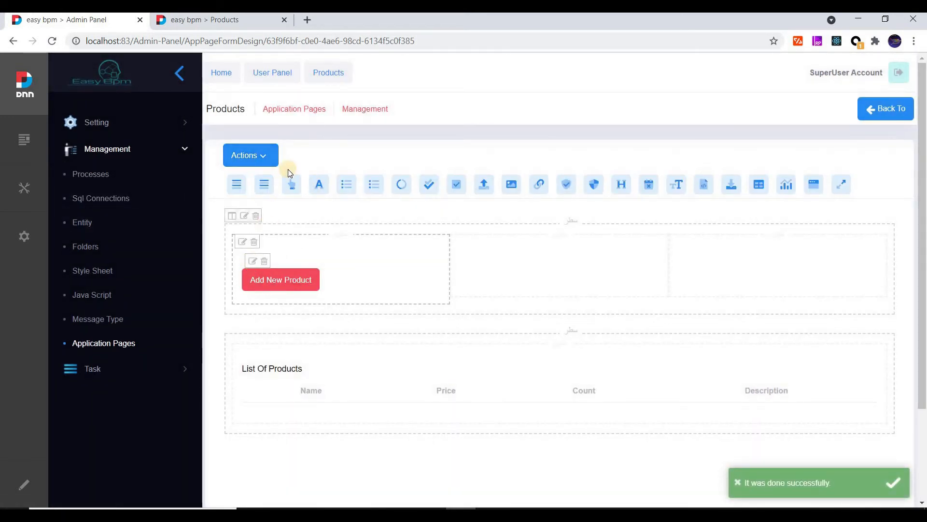
{"action": "left_click", "coordinate": [333, 154]}
{"action": "scroll", "coordinate": [285, 259], "scroll_direction": "down", "scroll_amount": 2}
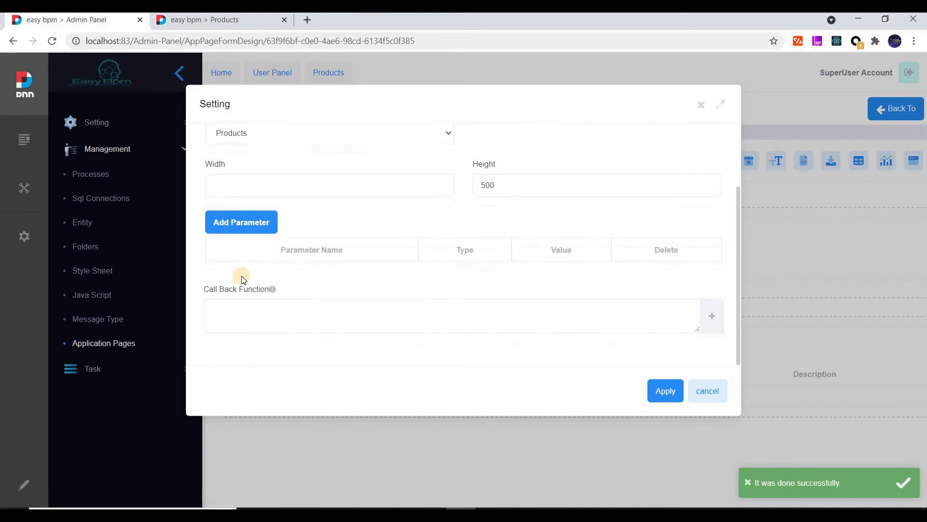
{"action": "left_click", "coordinate": [267, 314]}
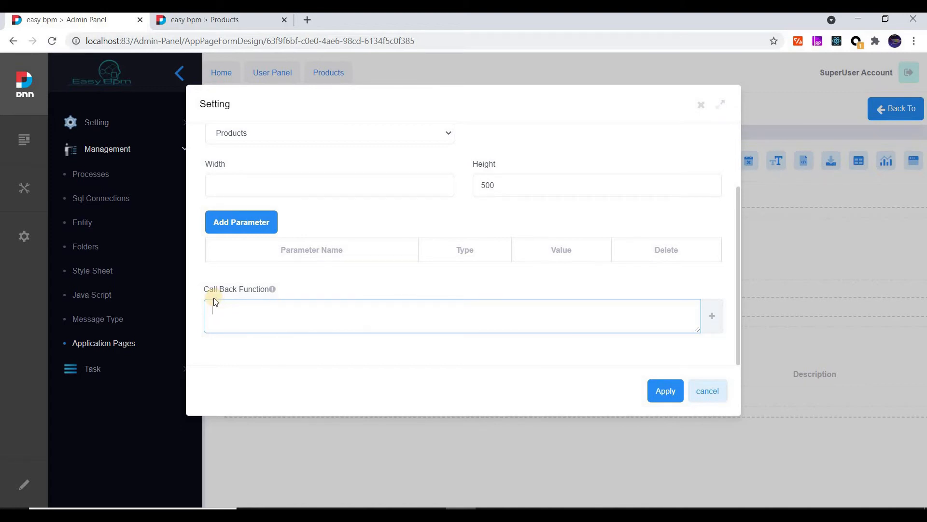
{"action": "left_click", "coordinate": [712, 318]}
{"action": "left_click", "coordinate": [323, 163]}
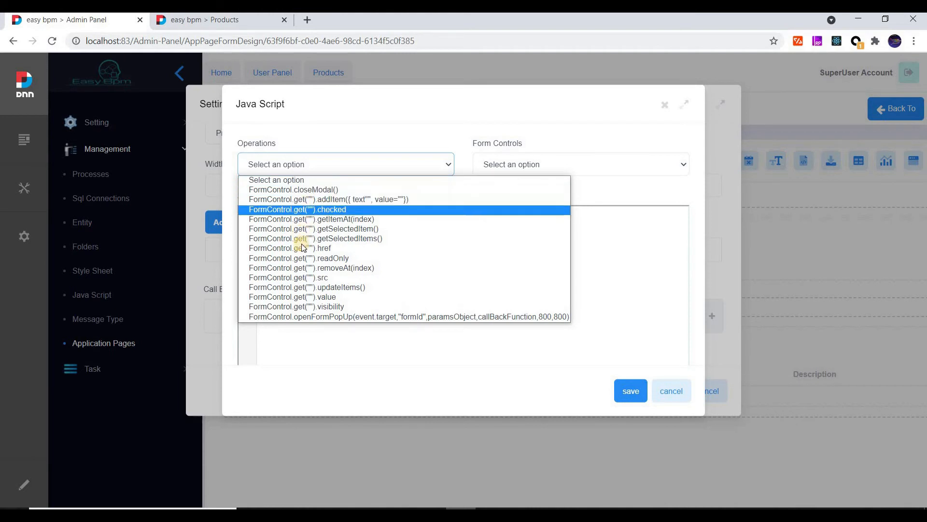
{"action": "left_click", "coordinate": [307, 288]}
{"action": "left_click", "coordinate": [388, 215]}
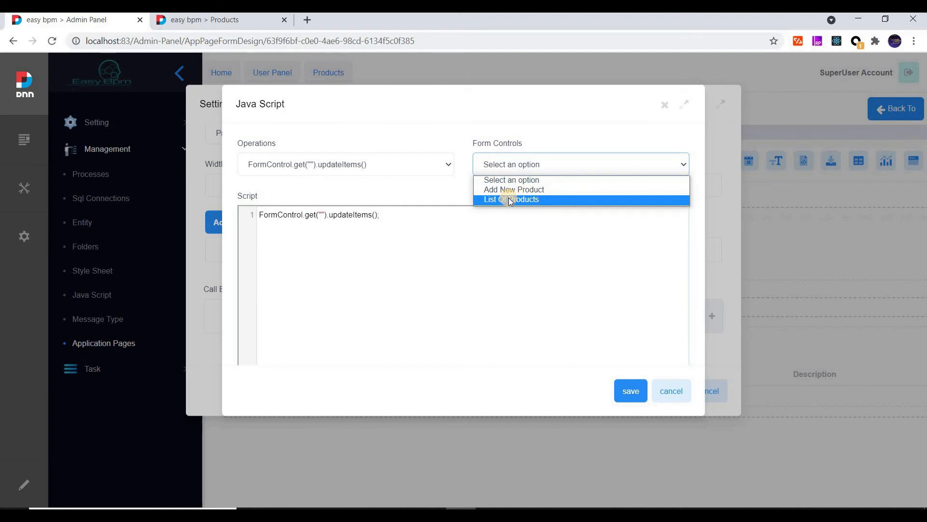
{"action": "left_click", "coordinate": [510, 200]}
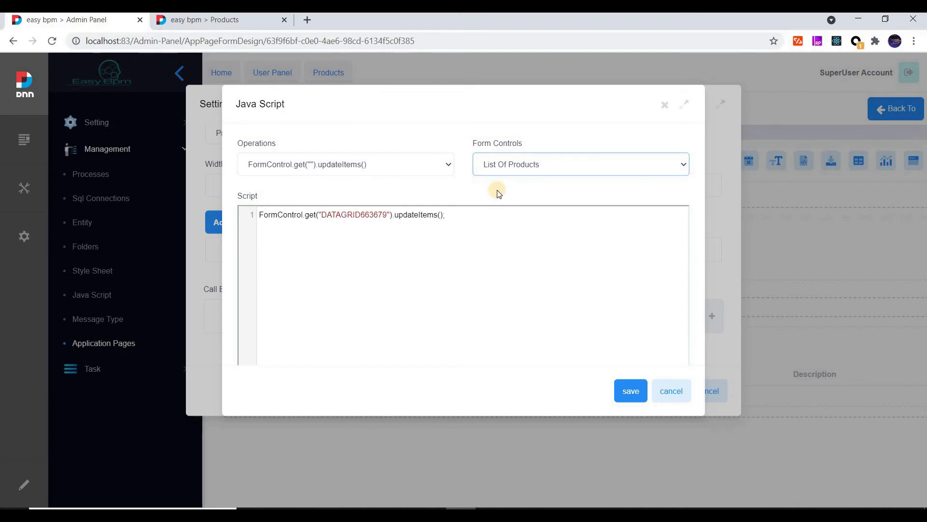
Review and save the call back script, apply the Add New Product button's settings and save the Products page
{"action": "left_click", "coordinate": [368, 216]}
{"action": "double_click", "coordinate": [374, 220]}
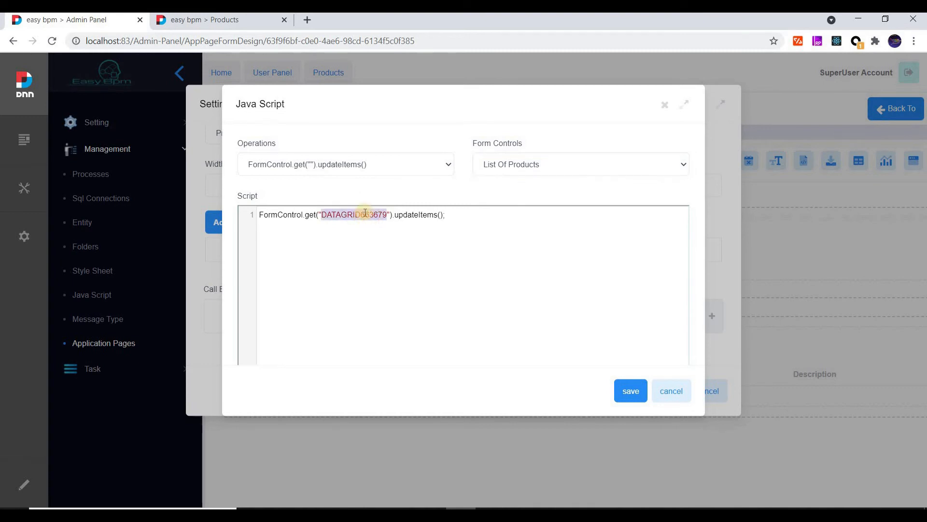
{"action": "left_click", "coordinate": [456, 225]}
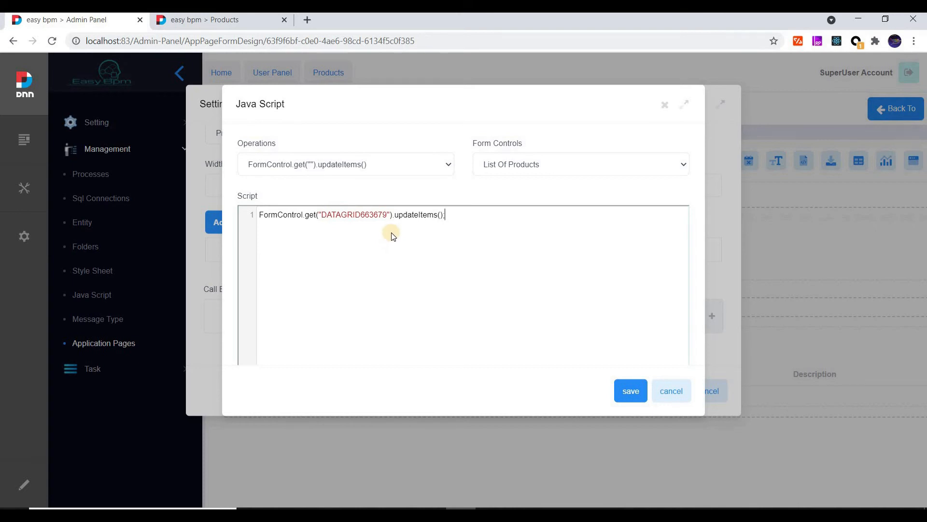
{"action": "left_click_drag", "start_coordinate": [265, 213], "coordinate": [328, 255]}
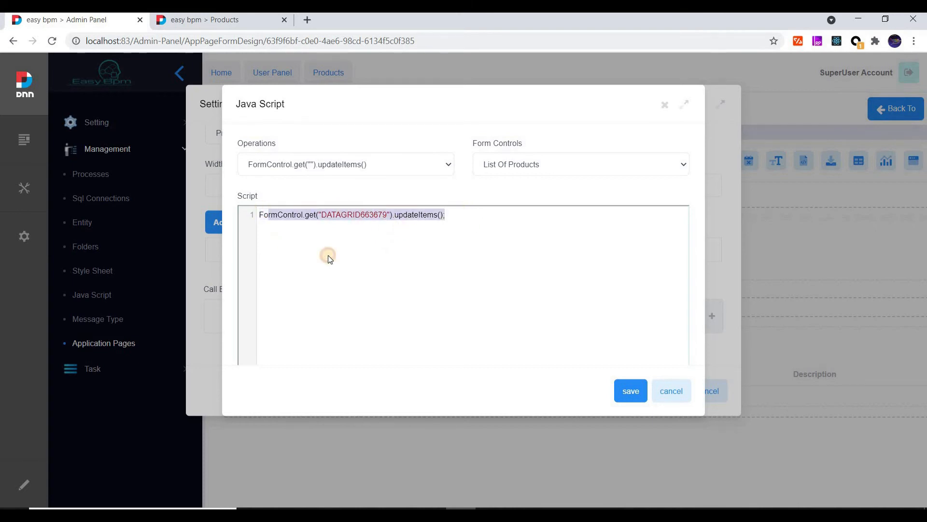
{"action": "left_click", "coordinate": [630, 389]}
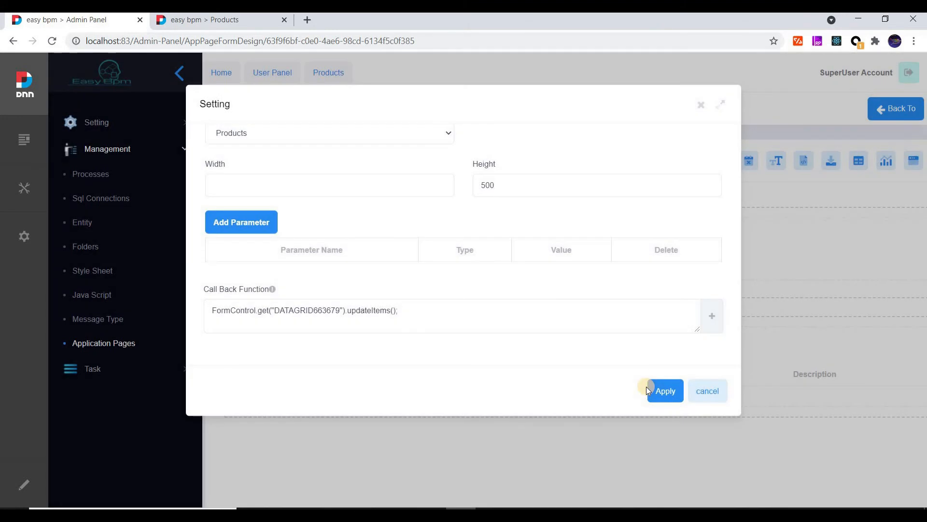
{"action": "left_click", "coordinate": [659, 392]}
{"action": "left_click", "coordinate": [256, 159]}
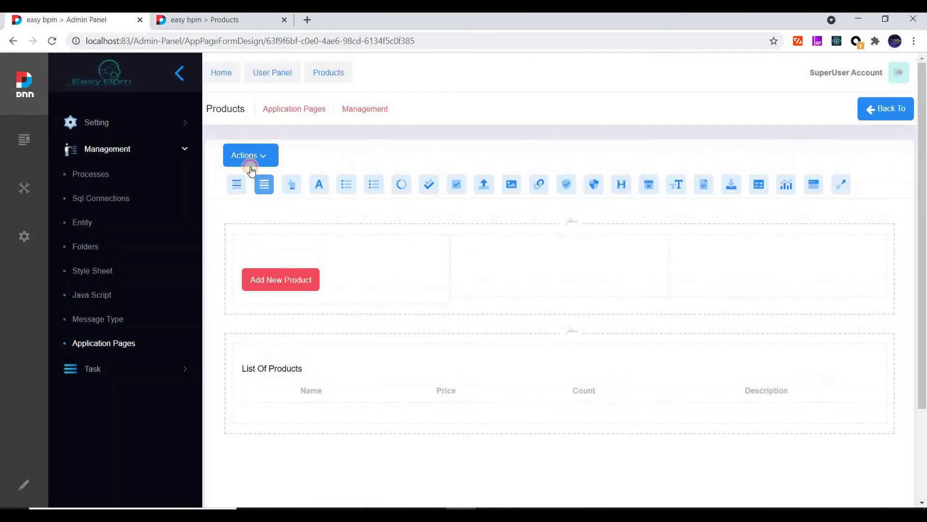
{"action": "left_click", "coordinate": [252, 183]}
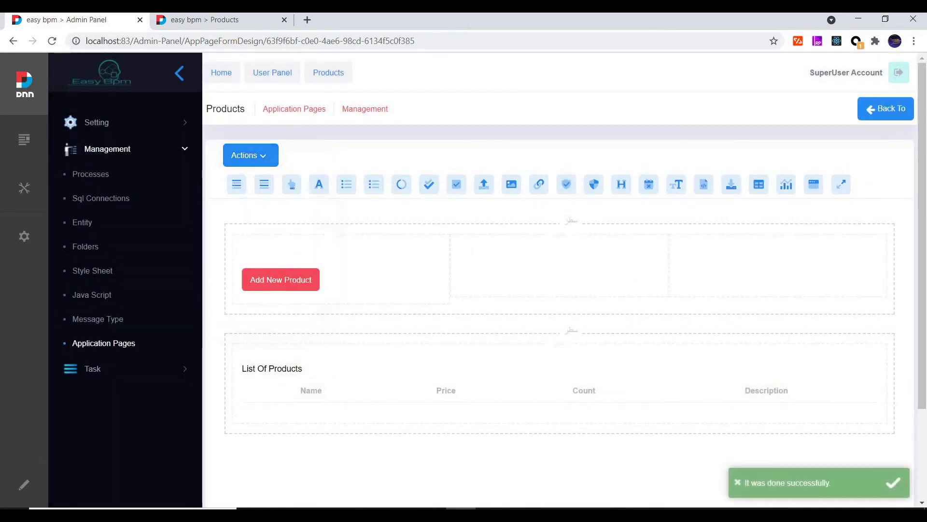
Reload the published Products page, check which form the Add New Product button opens and close its window
{"action": "left_click", "coordinate": [220, 25]}
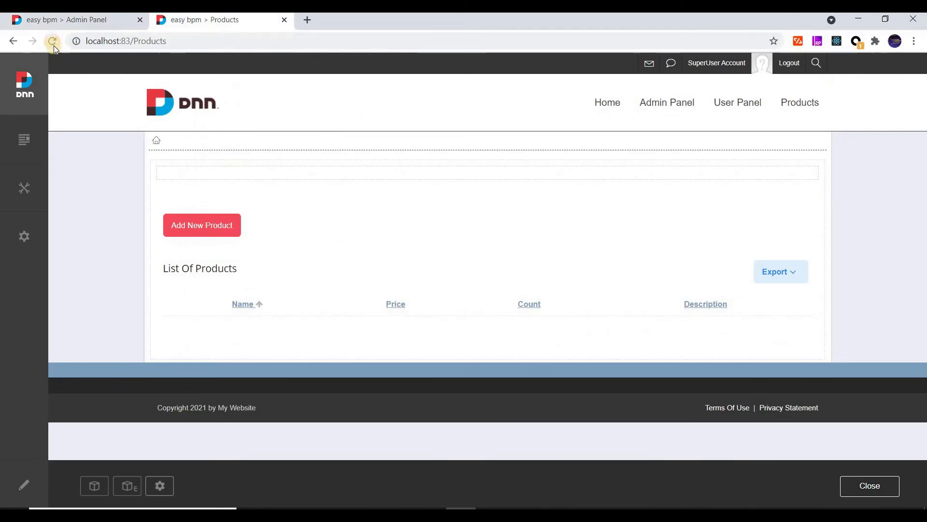
{"action": "left_click", "coordinate": [54, 45]}
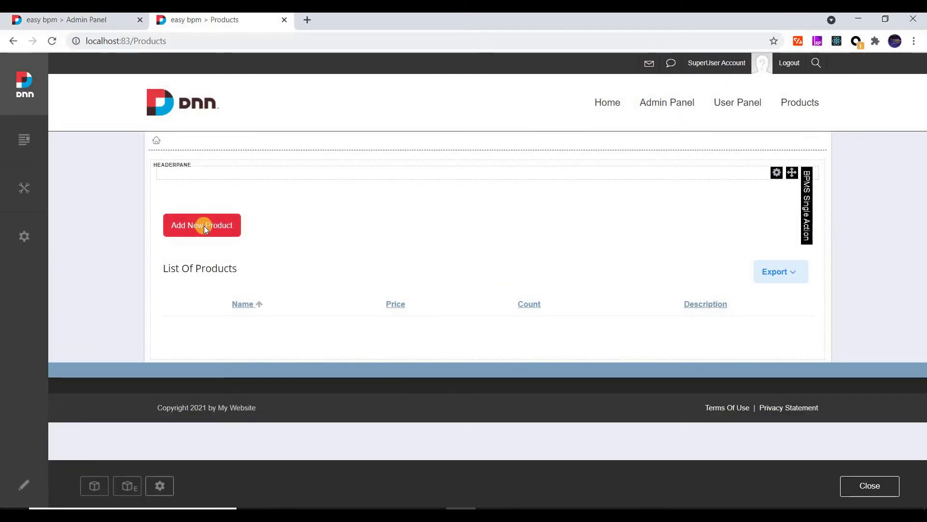
{"action": "left_click", "coordinate": [204, 226]}
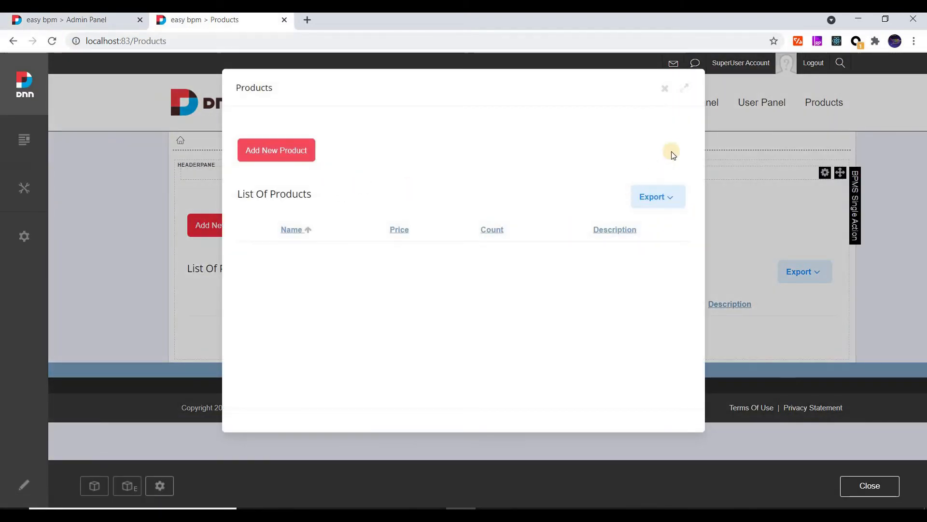
{"action": "left_click", "coordinate": [665, 88]}
In the admin page designer, set the Add New Product button's form to Add Edit Product, apply it and save the page
{"action": "left_click", "coordinate": [87, 20]}
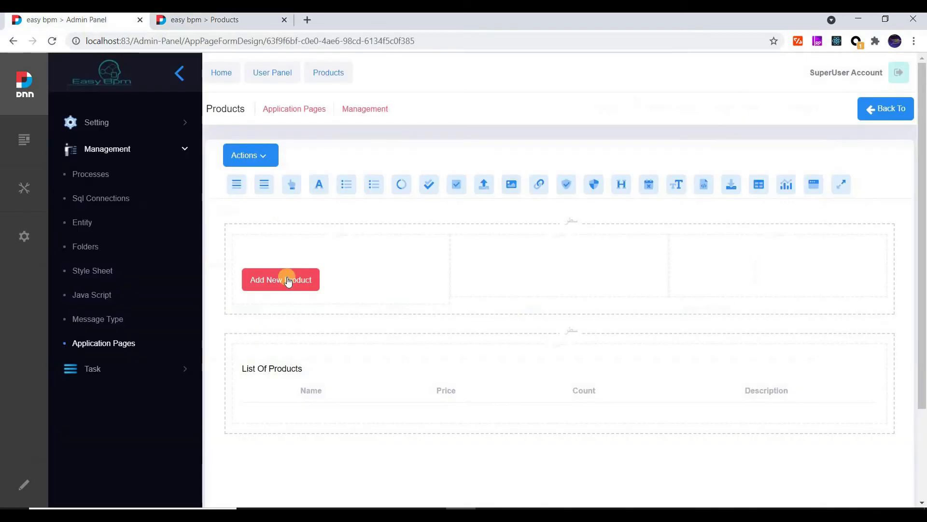
{"action": "left_click", "coordinate": [267, 249]}
{"action": "scroll", "coordinate": [357, 154], "scroll_direction": "up", "scroll_amount": 5}
{"action": "left_click", "coordinate": [337, 155]}
{"action": "left_click", "coordinate": [266, 216]}
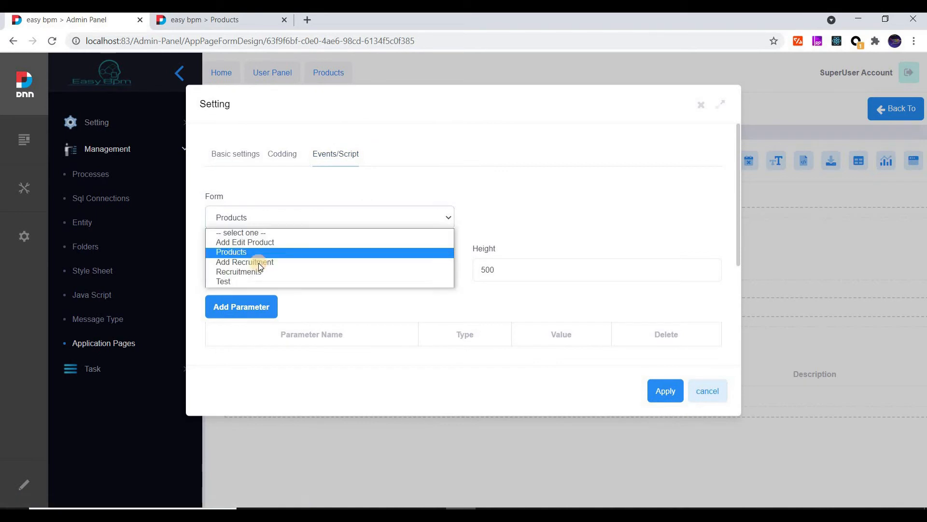
{"action": "left_click", "coordinate": [258, 242]}
{"action": "left_click", "coordinate": [658, 392]}
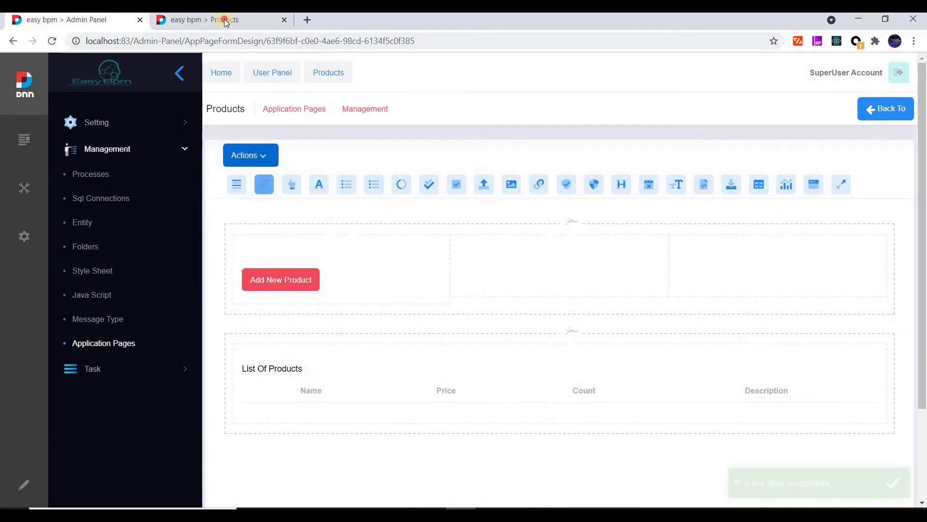
On the published Products page, open the new product form and enter name Test, price 12, count 2 and description "Test Test Tes"
{"action": "left_click", "coordinate": [226, 22]}
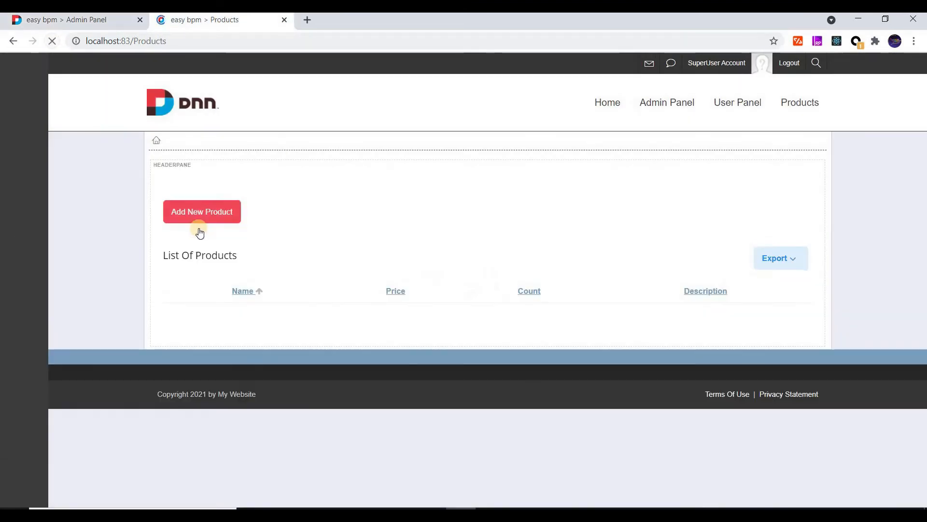
{"action": "left_click", "coordinate": [201, 227]}
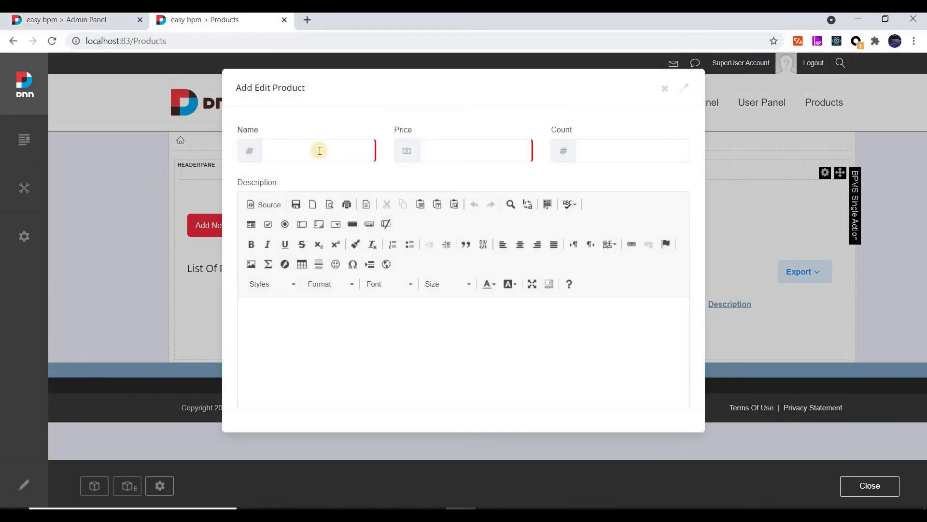
{"action": "left_click", "coordinate": [291, 154]}
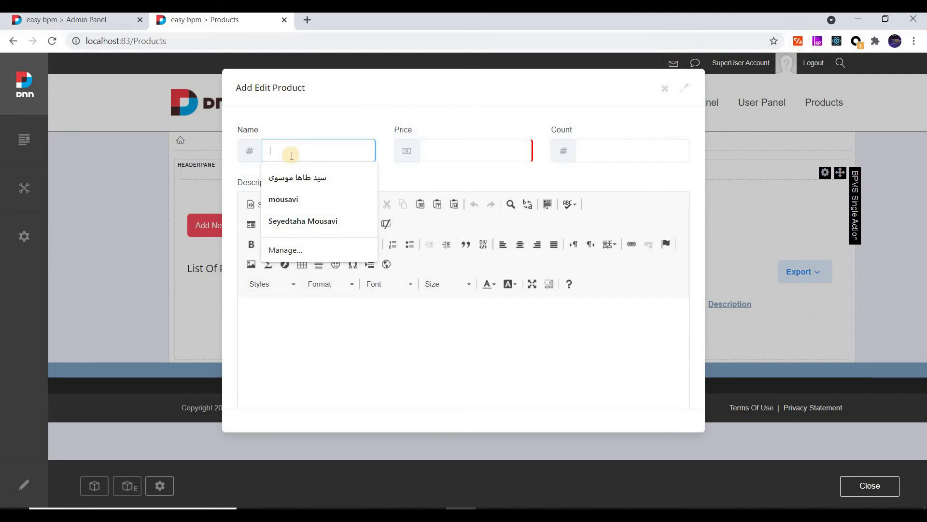
{"action": "type", "text": "Test"}
{"action": "key", "text": "Tab"}
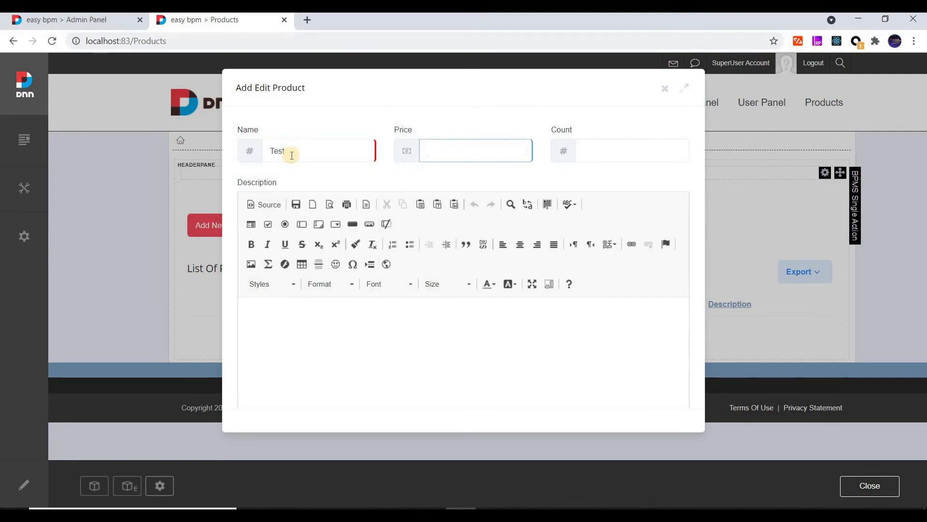
{"action": "type", "text": "12"}
{"action": "key", "text": "Tab"}
{"action": "type", "text": "2"}
{"action": "left_click", "coordinate": [282, 339]}
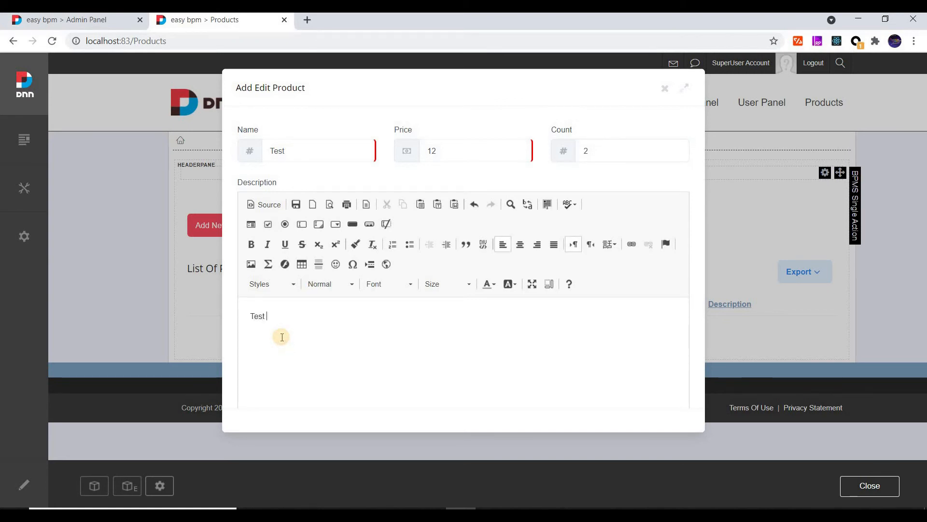
{"action": "type", "text": "Test Test Tes"}
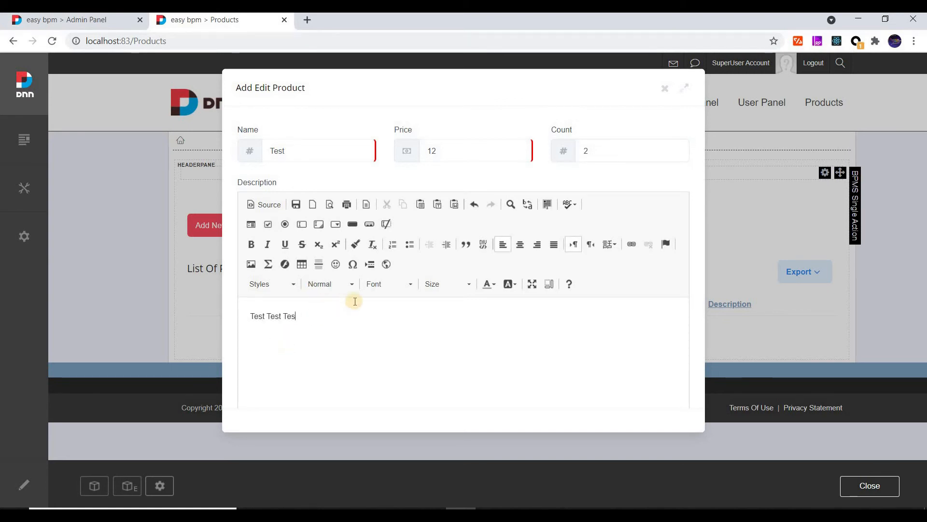
Submit the new product form, reload the published Products page and exit page editing mode
{"action": "scroll", "coordinate": [676, 338], "scroll_direction": "down", "scroll_amount": 2}
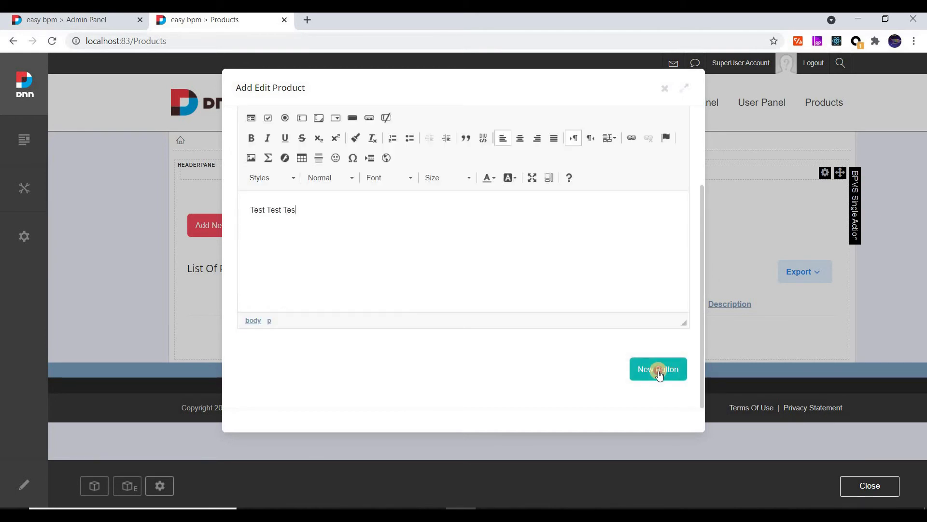
{"action": "left_click", "coordinate": [658, 371]}
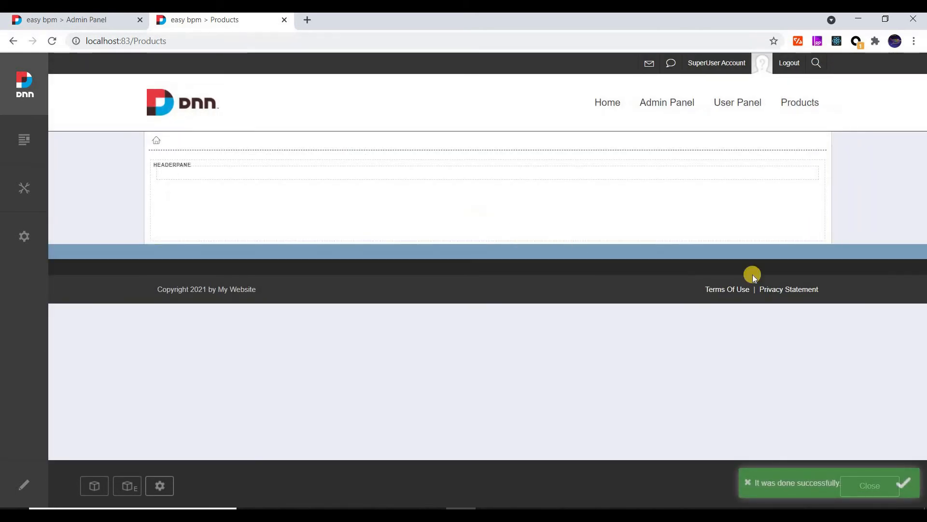
{"action": "left_click", "coordinate": [52, 40]}
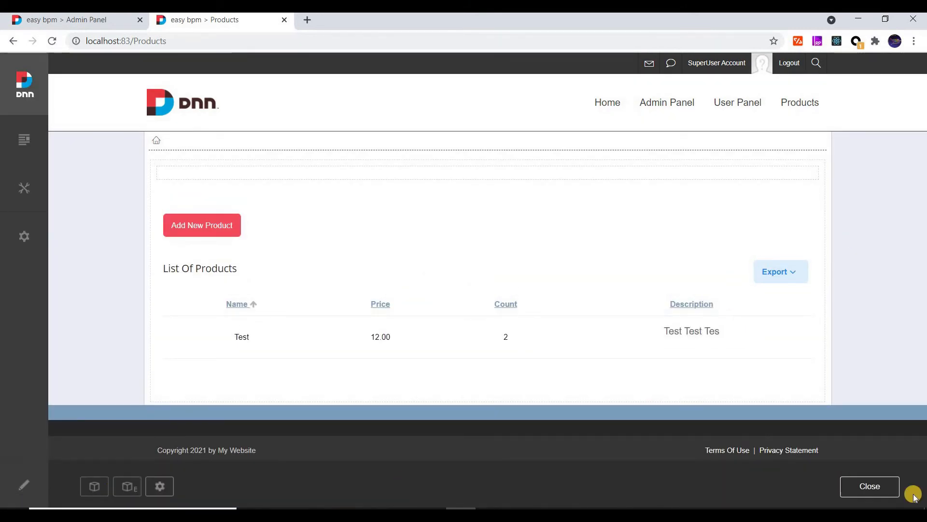
{"action": "left_click", "coordinate": [846, 479]}
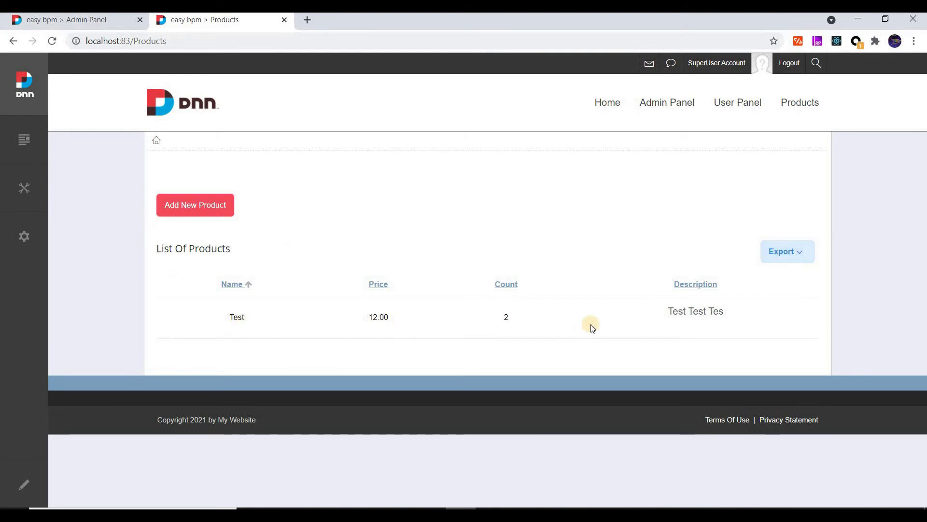
Back in the admin page designer, add an Open Form column in the List Of Products grid's binding settings
{"action": "left_click", "coordinate": [90, 23]}
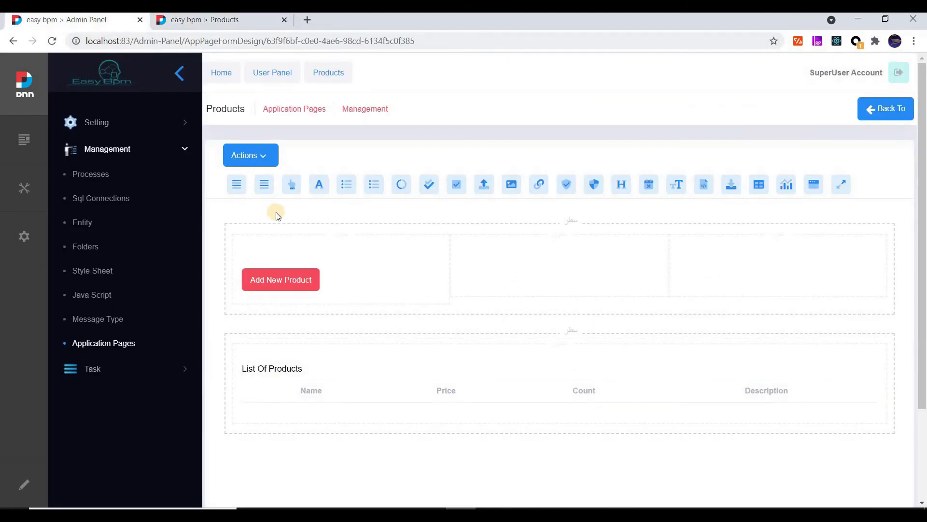
{"action": "mouse_move", "coordinate": [325, 368]}
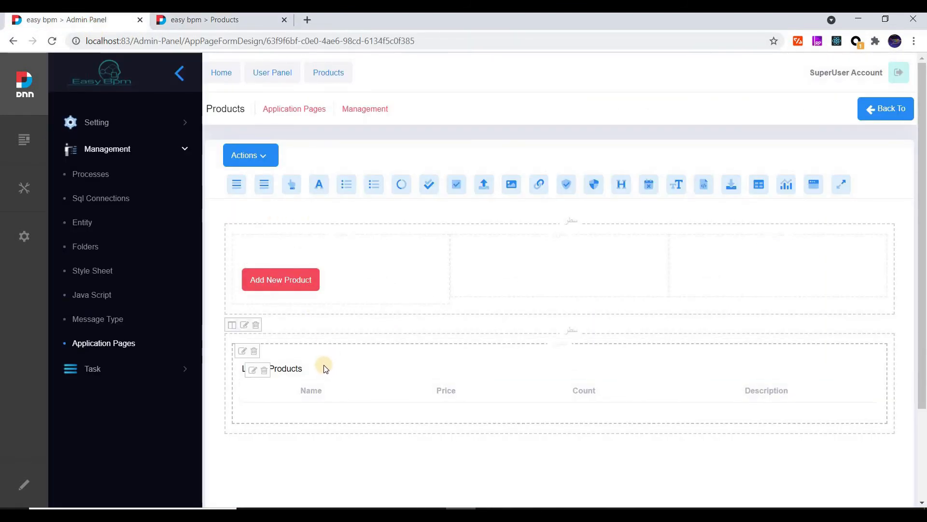
{"action": "left_click", "coordinate": [253, 374]}
{"action": "left_click", "coordinate": [713, 397]}
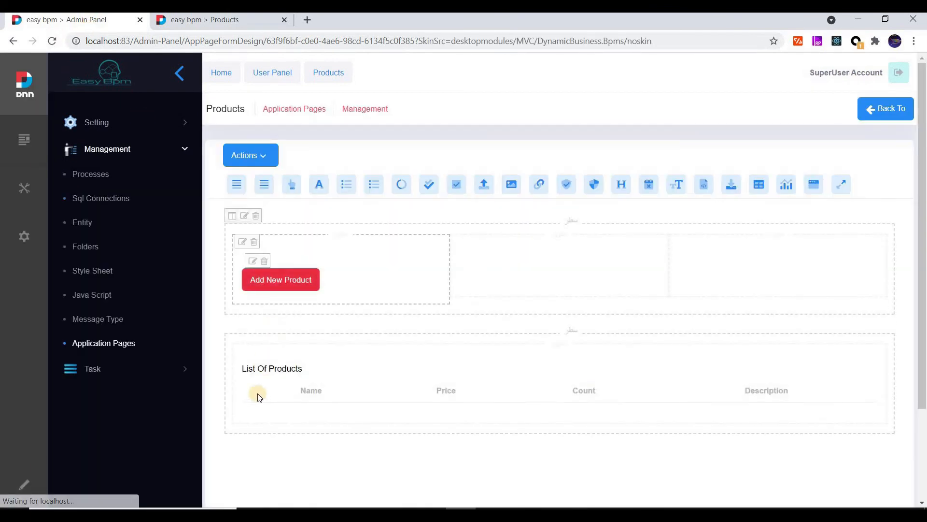
{"action": "left_click", "coordinate": [252, 371]}
{"action": "left_click", "coordinate": [274, 153]}
{"action": "scroll", "coordinate": [274, 265], "scroll_direction": "down", "scroll_amount": 4}
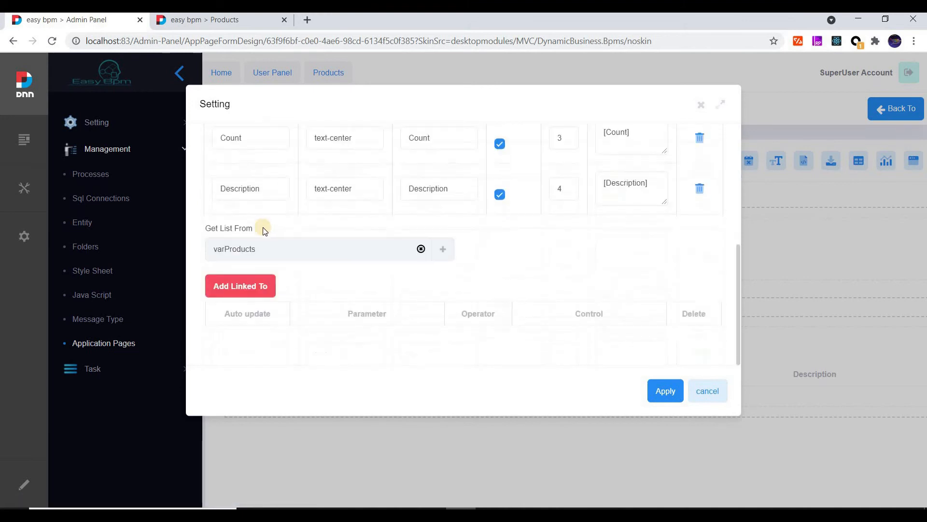
{"action": "scroll", "coordinate": [263, 230], "scroll_direction": "up", "scroll_amount": 4}
{"action": "left_click", "coordinate": [244, 189]}
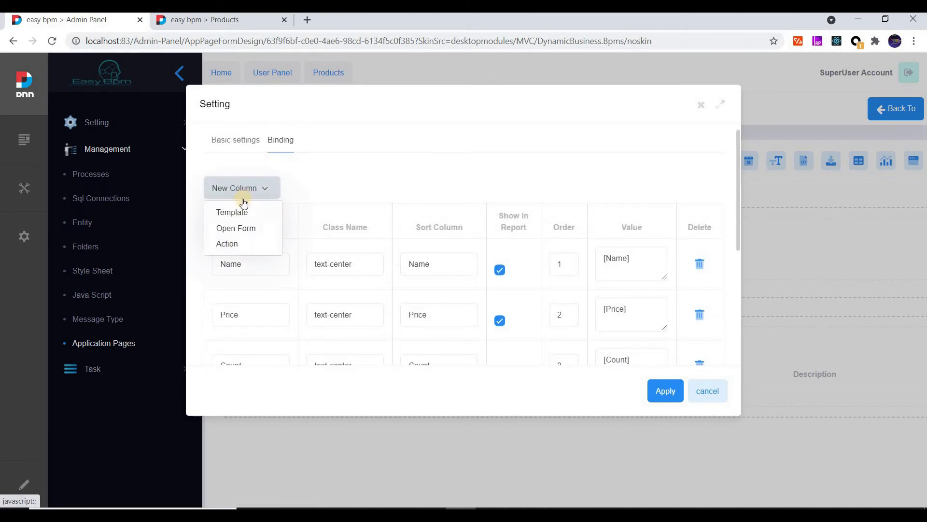
{"action": "left_click", "coordinate": [237, 229]}
{"action": "scroll", "coordinate": [263, 251], "scroll_direction": "down", "scroll_amount": 5}
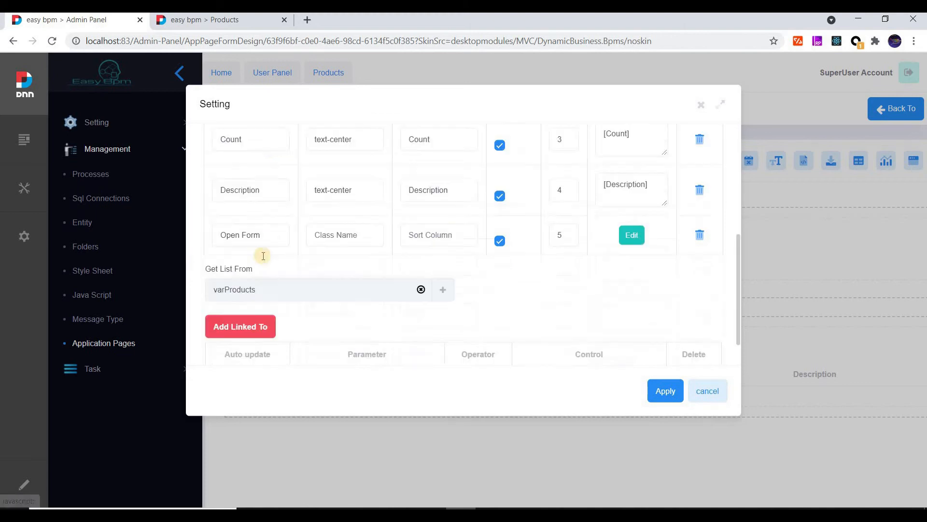
Rename the grid's Open Form column to Update, set its class name to text-center and clear its checkbox
{"action": "left_click", "coordinate": [266, 201]}
{"action": "key", "text": "ctrl+a"}
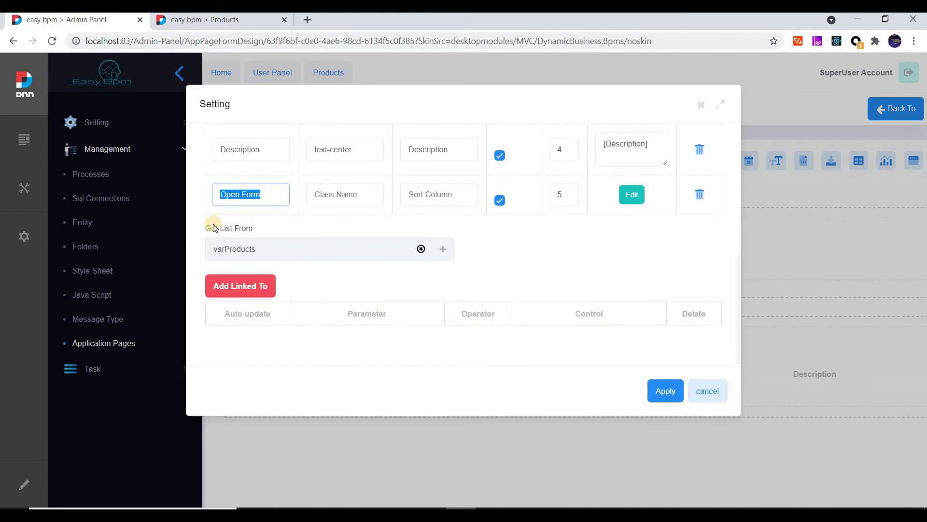
{"action": "type", "text": "E"}
{"action": "type", "text": "pdate"}
{"action": "left_click", "coordinate": [343, 147]}
{"action": "key", "text": "ctrl+a"}
{"action": "key", "text": "ctrl+c"}
{"action": "left_click", "coordinate": [327, 193]}
{"action": "key", "text": "ctrl+v"}
{"action": "left_click", "coordinate": [505, 208]}
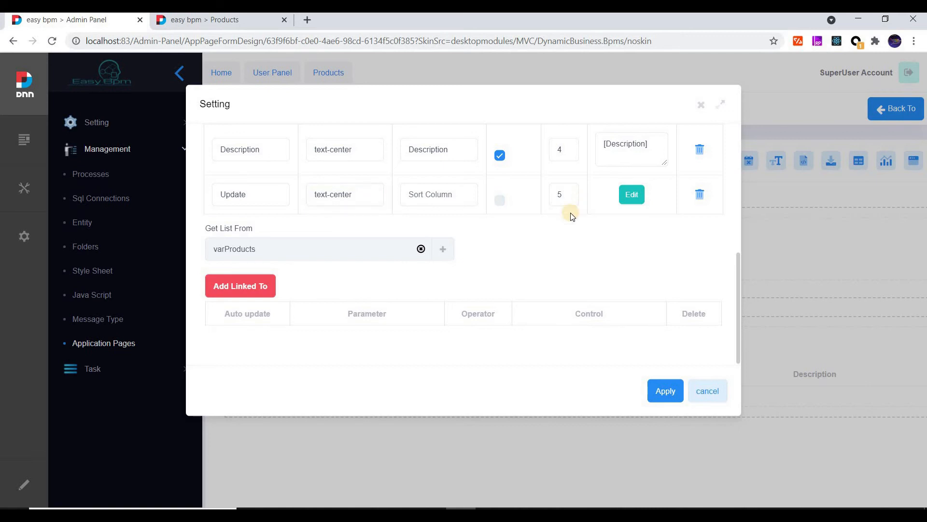
Configure the Update column's open-form link with text Update, form Add Edit Product and height 500
{"action": "left_click", "coordinate": [631, 193]}
{"action": "left_click", "coordinate": [298, 174]}
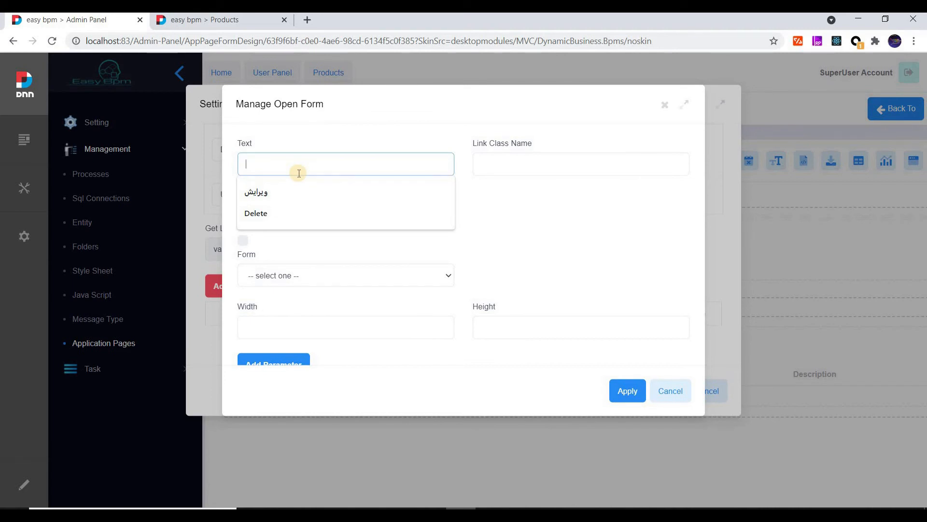
{"action": "type", "text": "Update"}
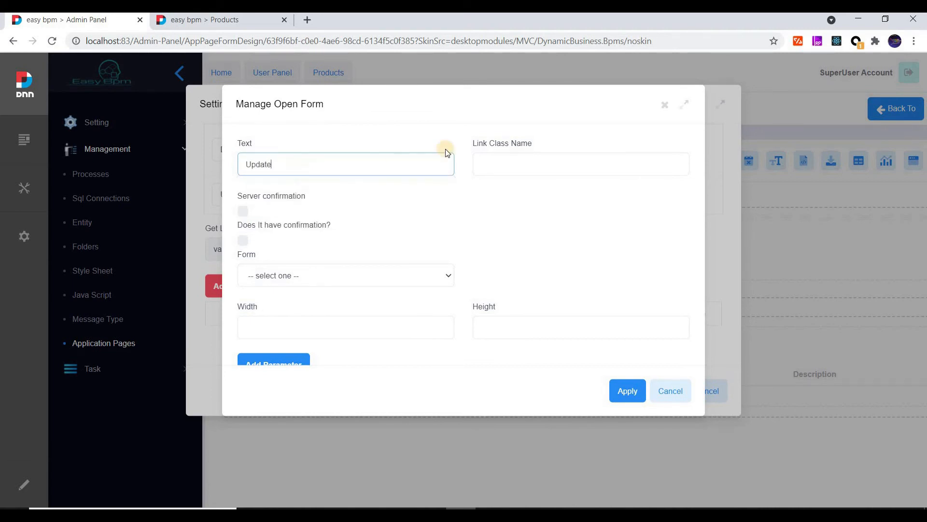
{"action": "scroll", "coordinate": [363, 227], "scroll_direction": "down", "scroll_amount": 2}
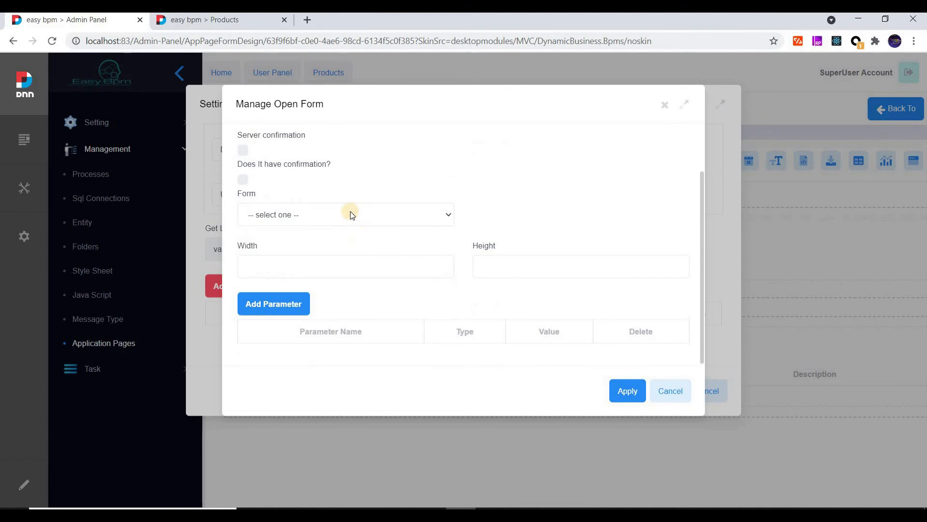
{"action": "left_click", "coordinate": [309, 241]}
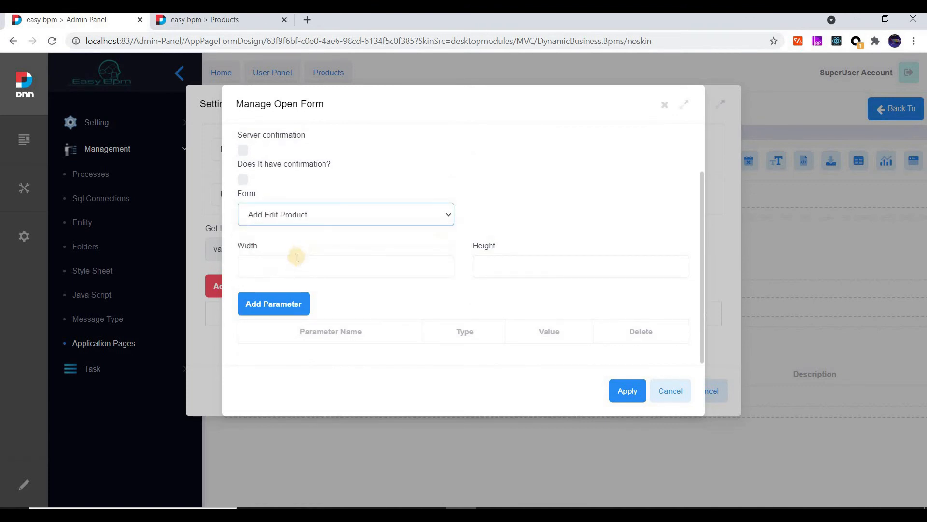
{"action": "left_click", "coordinate": [492, 257]}
{"action": "type", "text": "500"}
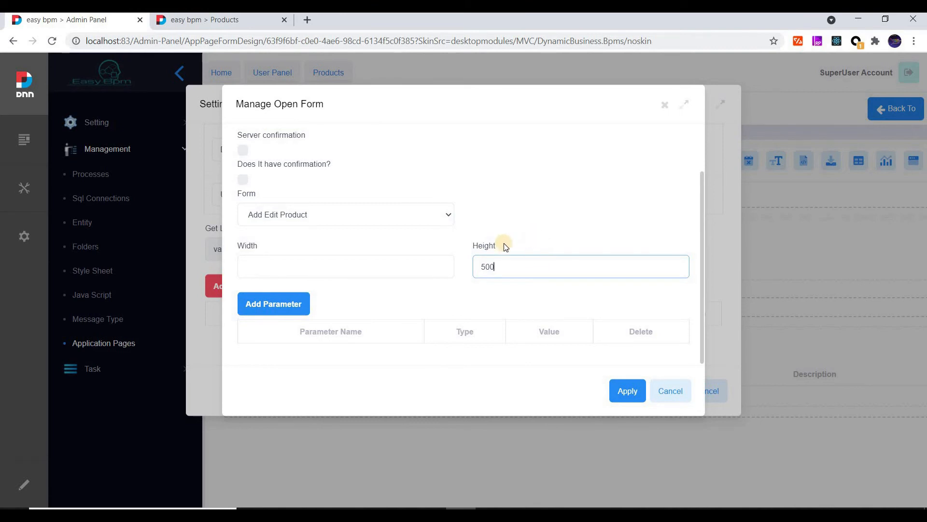
Add a link parameter named ParamID with type Field and value ID
{"action": "left_click", "coordinate": [254, 303]}
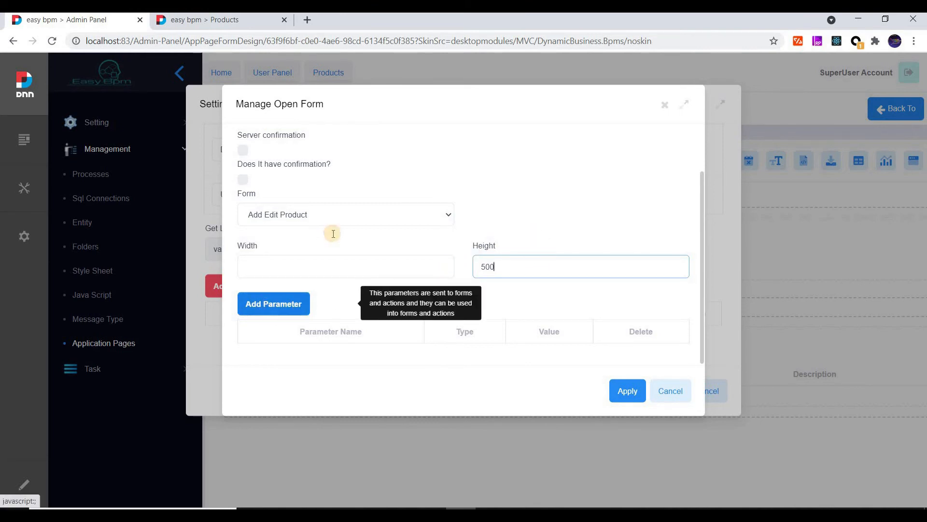
{"action": "left_click", "coordinate": [306, 324]}
{"action": "type", "text": "text control"}
{"action": "key", "text": "ctrl+z"}
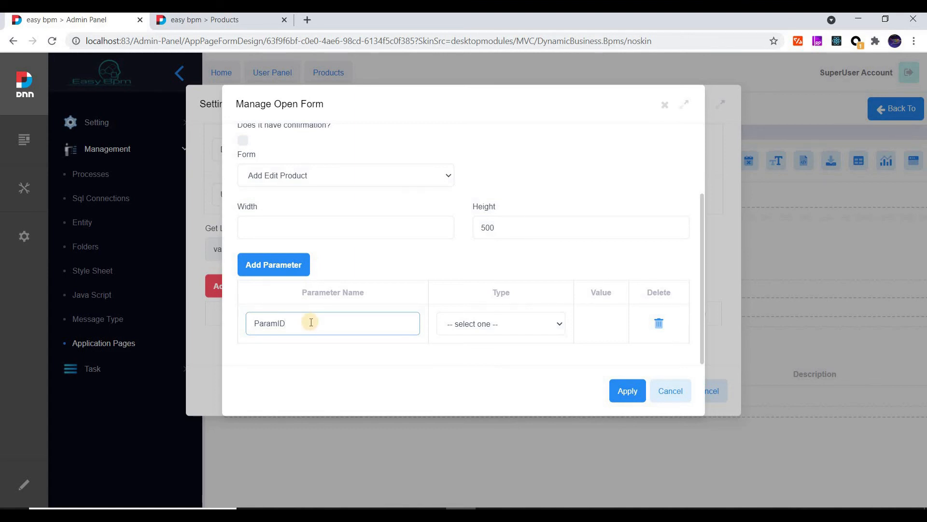
{"action": "left_click", "coordinate": [474, 320]}
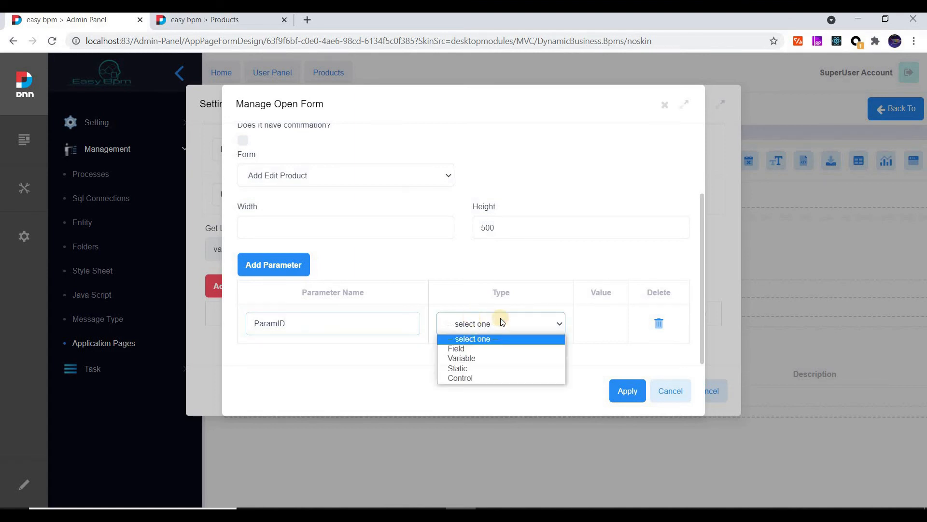
{"action": "left_click", "coordinate": [504, 348]}
{"action": "left_click", "coordinate": [583, 319]}
{"action": "left_click", "coordinate": [539, 349]}
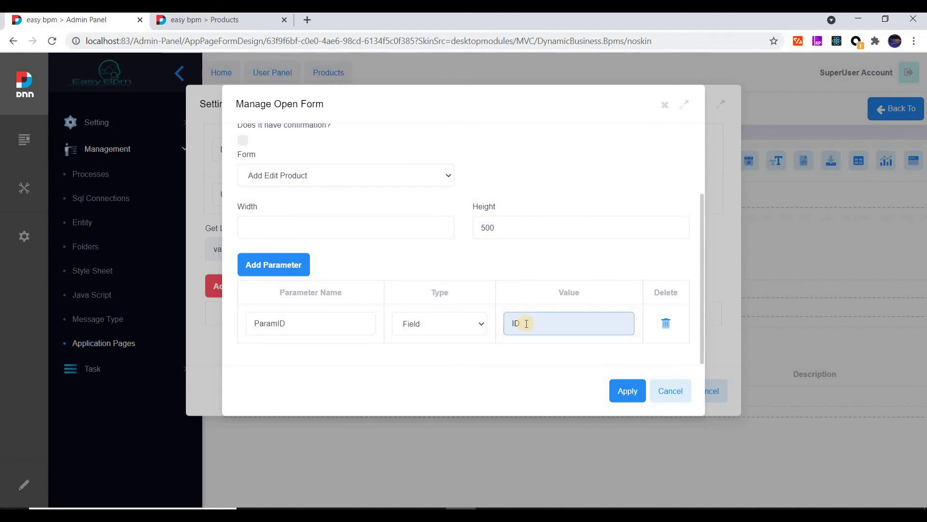
Apply the open-form link settings and the List Of Products grid settings
{"action": "left_click", "coordinate": [624, 393]}
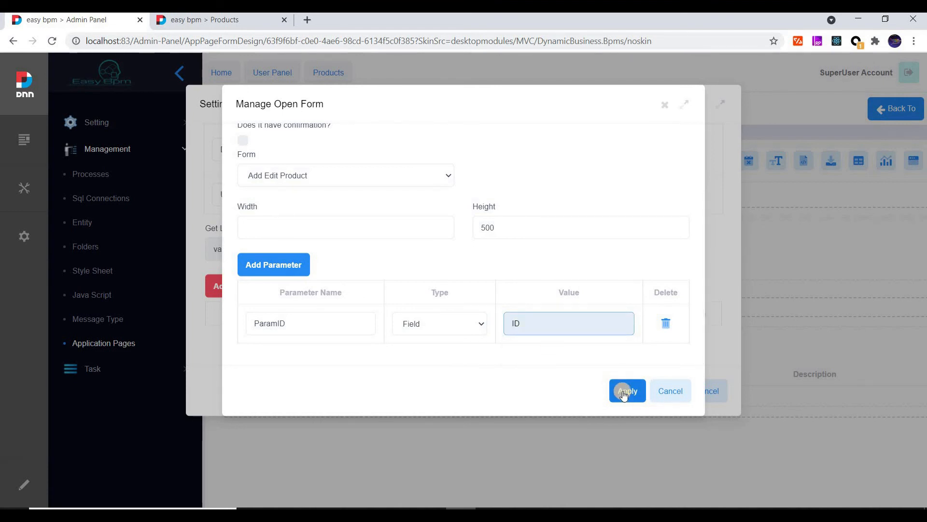
{"action": "left_click", "coordinate": [623, 392]}
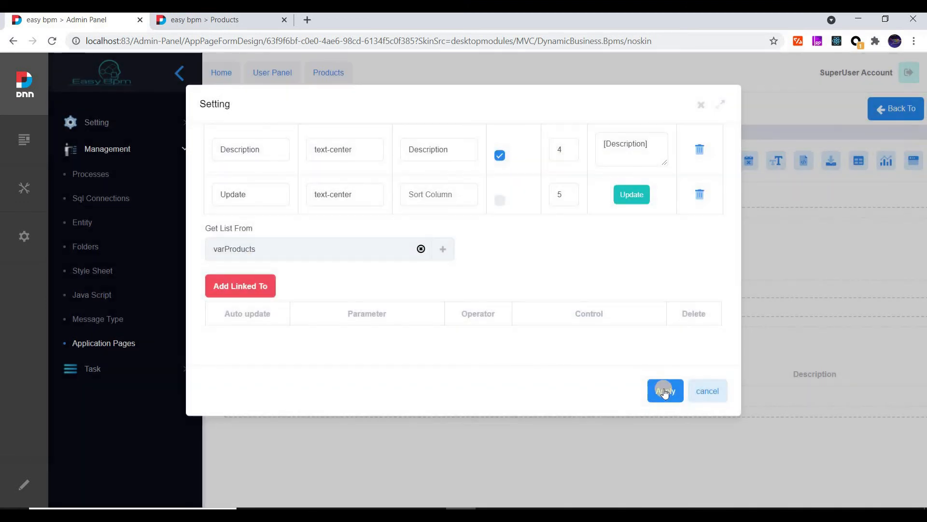
{"action": "left_click", "coordinate": [664, 390]}
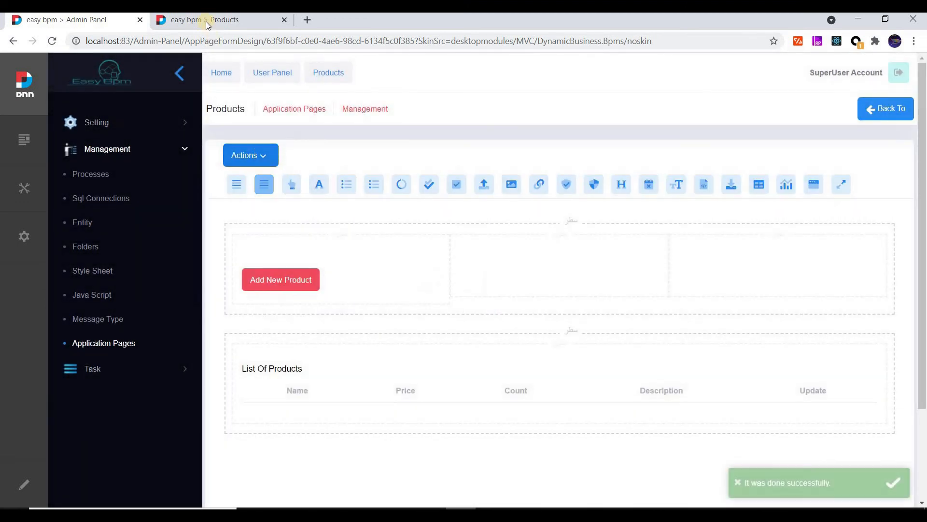
Reload the published Products page, open the Test product through its Update link and submit the form without changes
{"action": "left_click", "coordinate": [206, 21]}
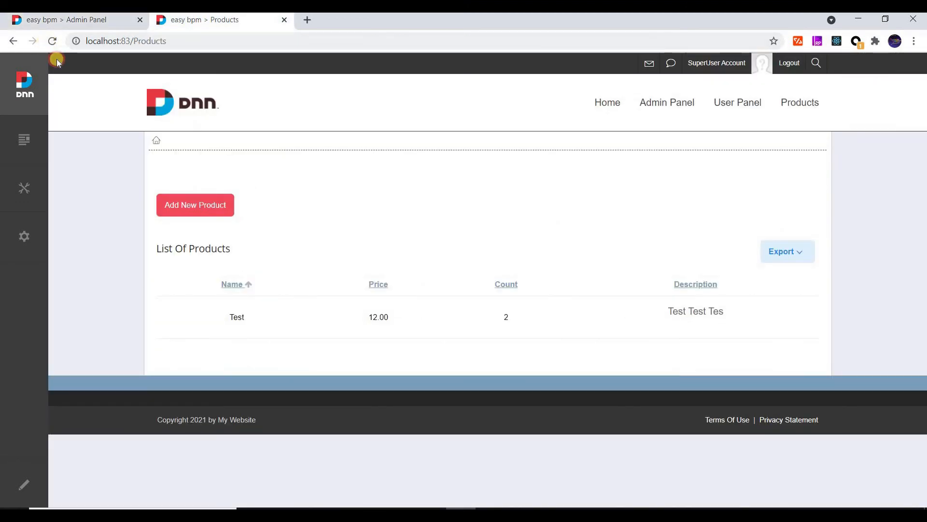
{"action": "key", "text": "F5"}
{"action": "left_click", "coordinate": [759, 317]}
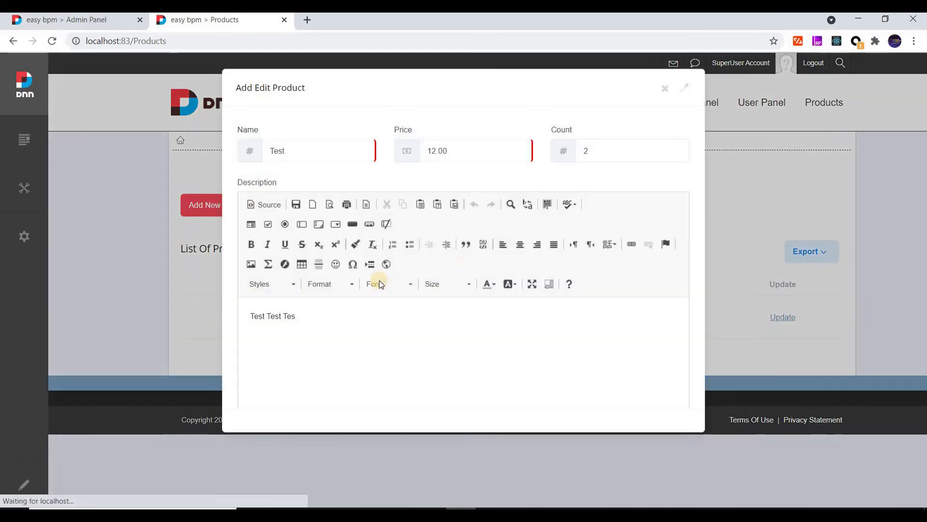
{"action": "scroll", "coordinate": [649, 394], "scroll_direction": "down", "scroll_amount": 3}
{"action": "left_click", "coordinate": [653, 401]}
Reopen the Test product for updating, append "hhhhhhh" to its description and submit the form
{"action": "left_click", "coordinate": [759, 318]}
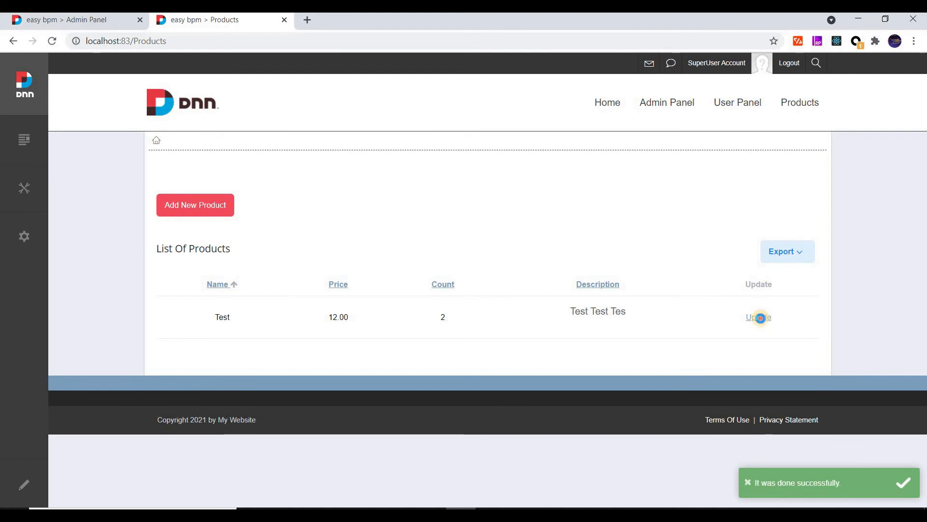
{"action": "scroll", "coordinate": [676, 331], "scroll_direction": "down", "scroll_amount": 3}
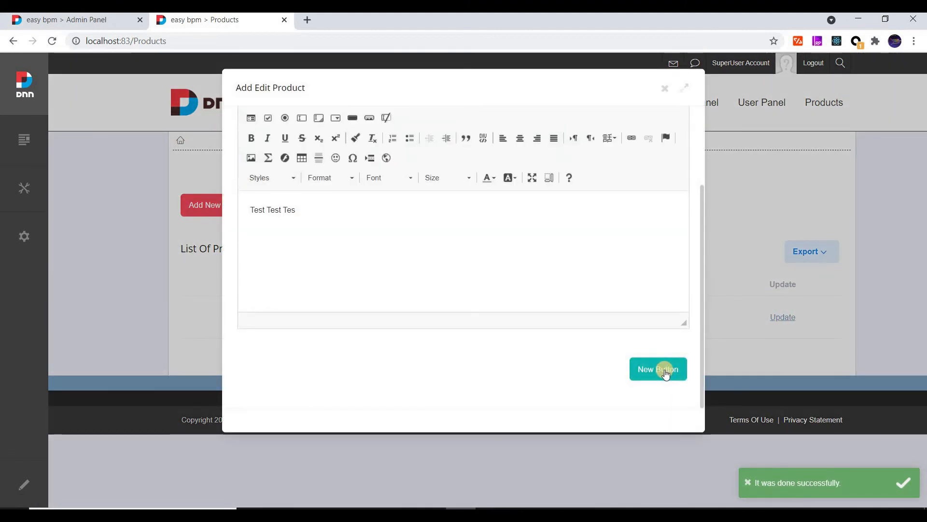
{"action": "left_click", "coordinate": [436, 232]}
{"action": "type", "text": "hhhhhhh"}
{"action": "left_click", "coordinate": [666, 377]}
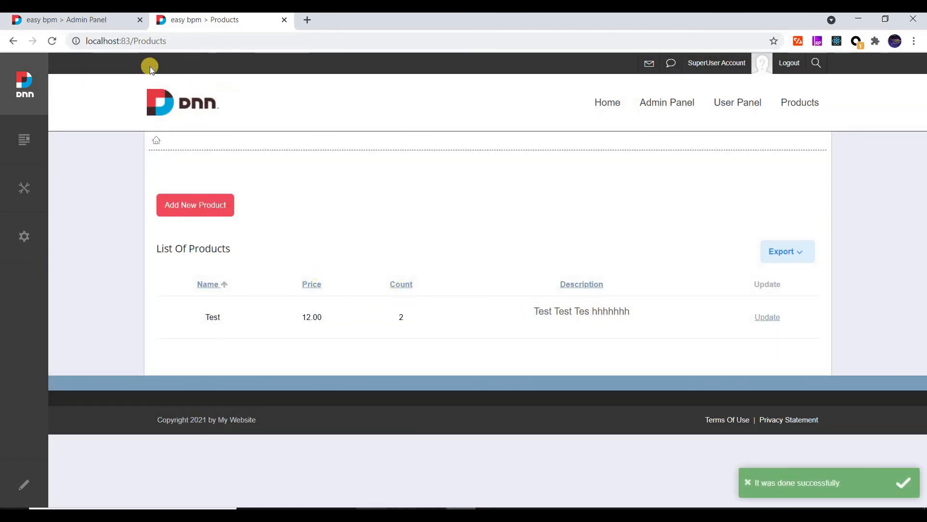
Switch back to the Admin Panel and open the Add Edit Product application page in the designer
{"action": "left_click", "coordinate": [70, 21]}
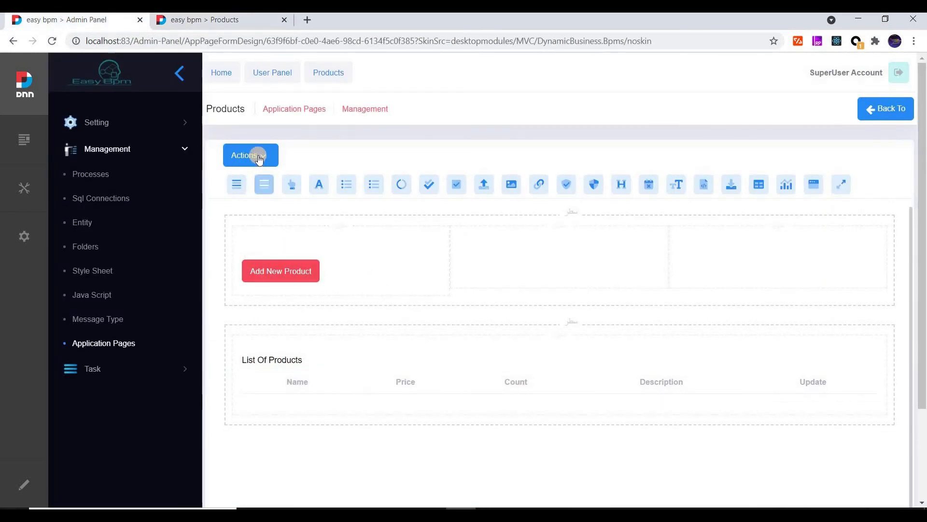
{"action": "left_click", "coordinate": [893, 108]}
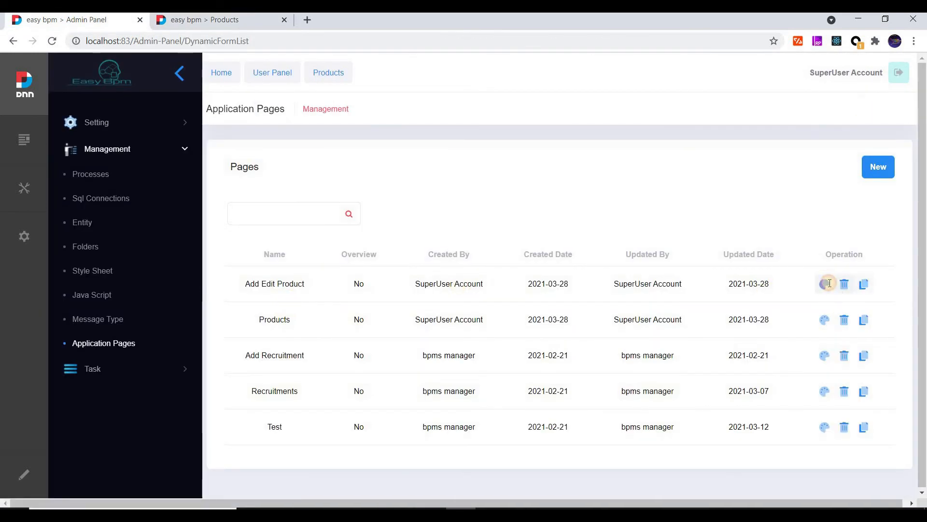
{"action": "left_click", "coordinate": [825, 284]}
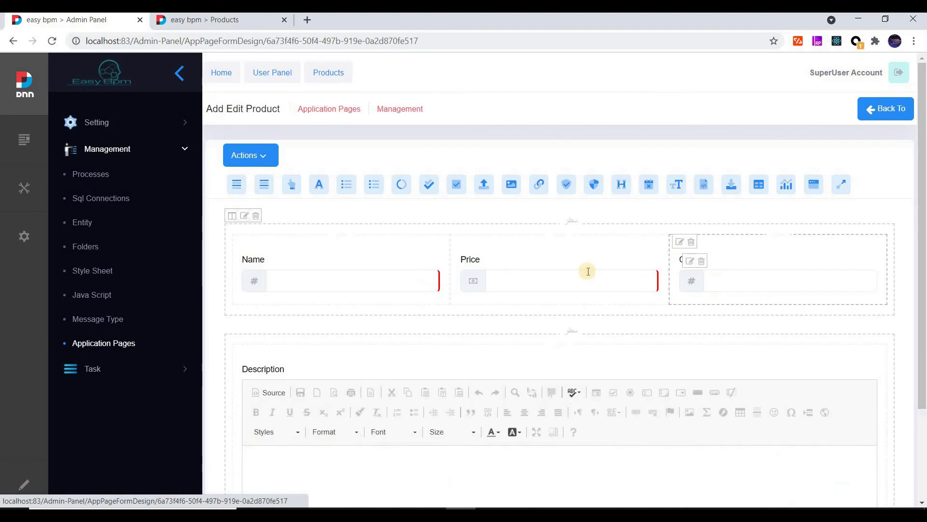
Set the submit button's label to Save, apply the setting and save the Add Edit Product form
{"action": "scroll", "coordinate": [824, 348], "scroll_direction": "down", "scroll_amount": 3}
{"action": "left_click", "coordinate": [800, 406]}
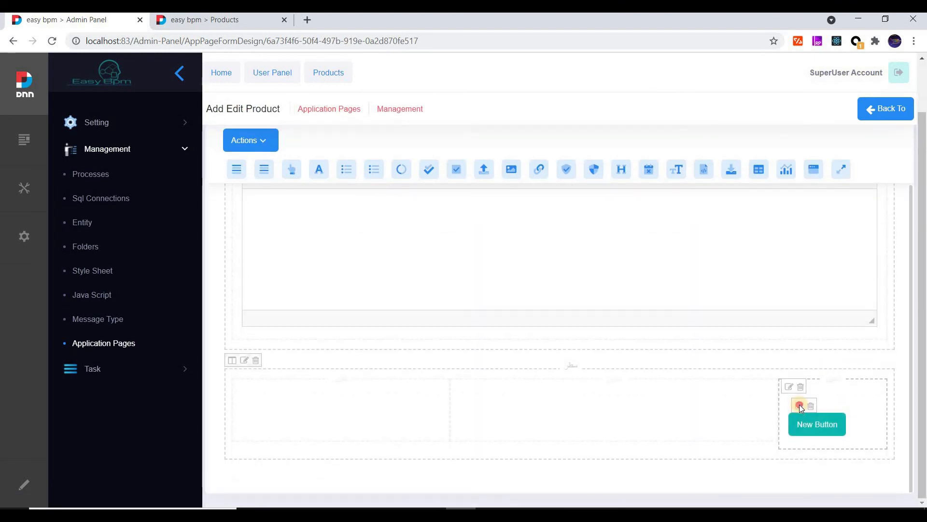
{"action": "left_click_drag", "start_coordinate": [530, 266], "coordinate": [463, 267]}
{"action": "type", "text": "Save"}
{"action": "left_click", "coordinate": [664, 389]}
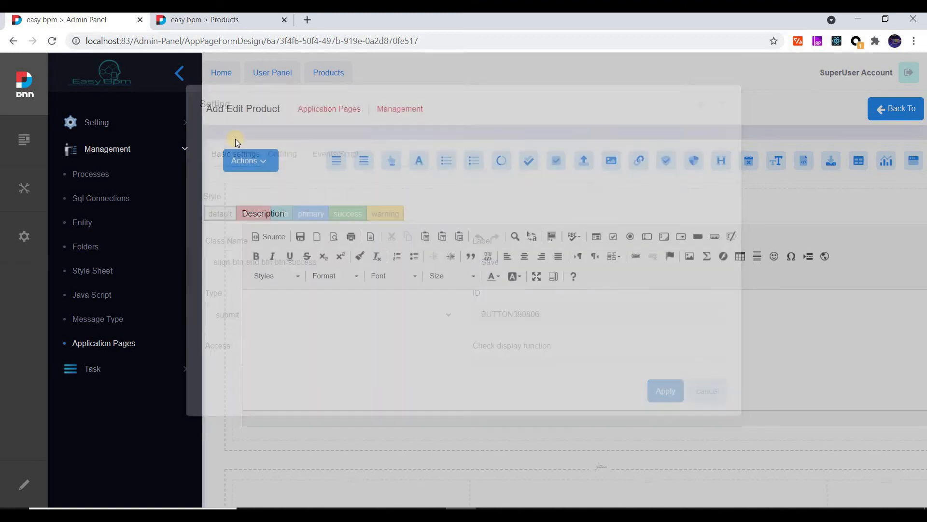
{"action": "left_click", "coordinate": [249, 157]}
{"action": "left_click", "coordinate": [249, 180]}
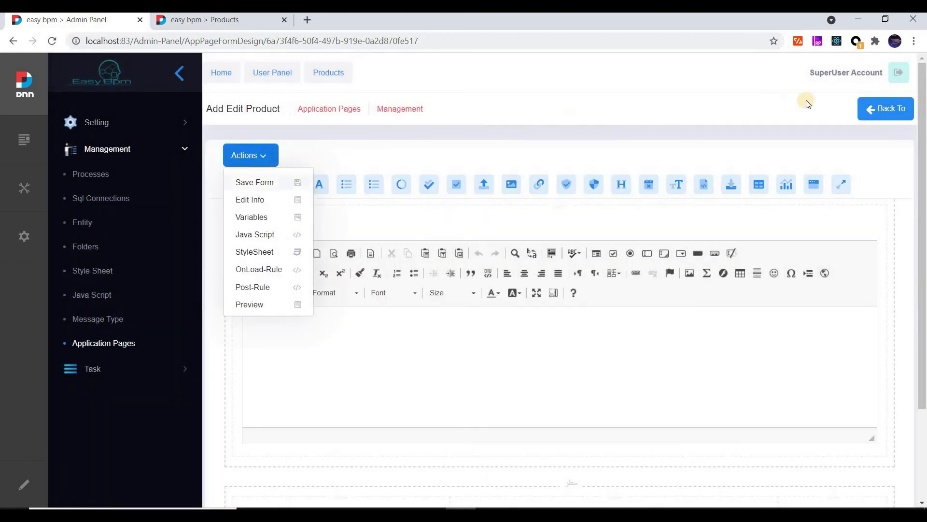
Reload the published Products page, open the Test product for updating and review the form's fields and submit button
{"action": "left_click", "coordinate": [208, 20]}
{"action": "left_click", "coordinate": [51, 42]}
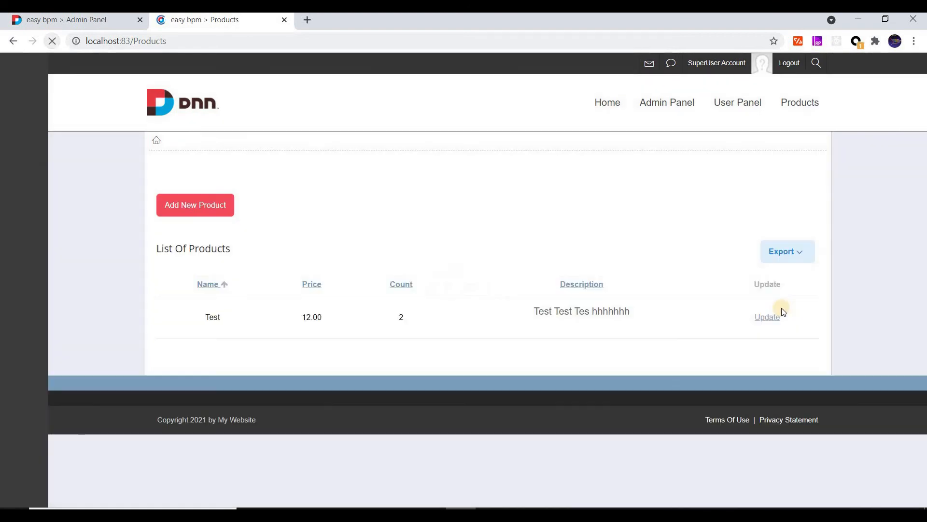
{"action": "left_click", "coordinate": [769, 312]}
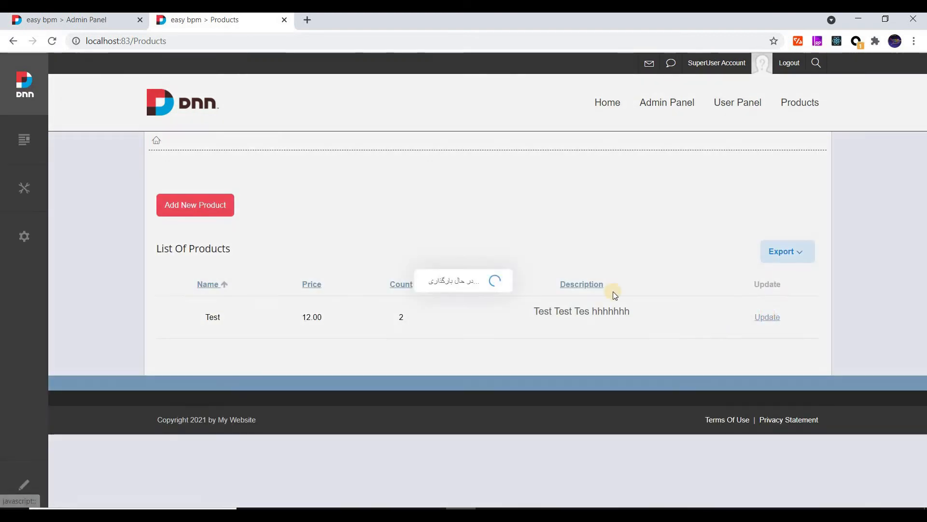
{"action": "scroll", "coordinate": [646, 359], "scroll_direction": "down", "scroll_amount": 2}
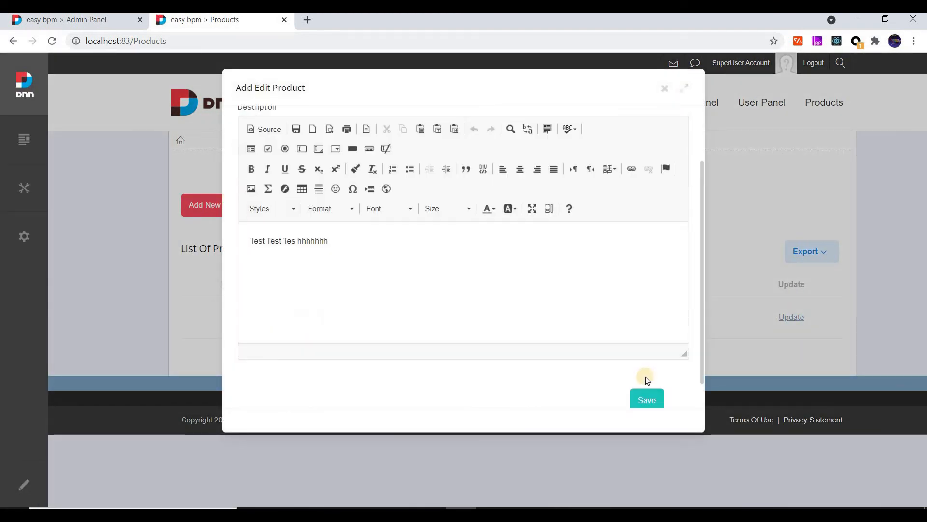
{"action": "scroll", "coordinate": [655, 333], "scroll_direction": "up", "scroll_amount": 2}
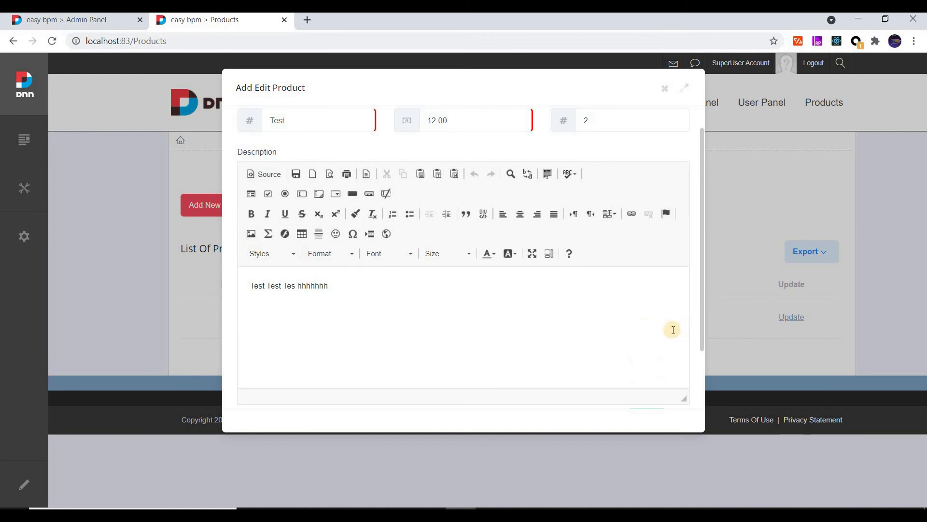
{"action": "scroll", "coordinate": [689, 392], "scroll_direction": "down", "scroll_amount": 2}
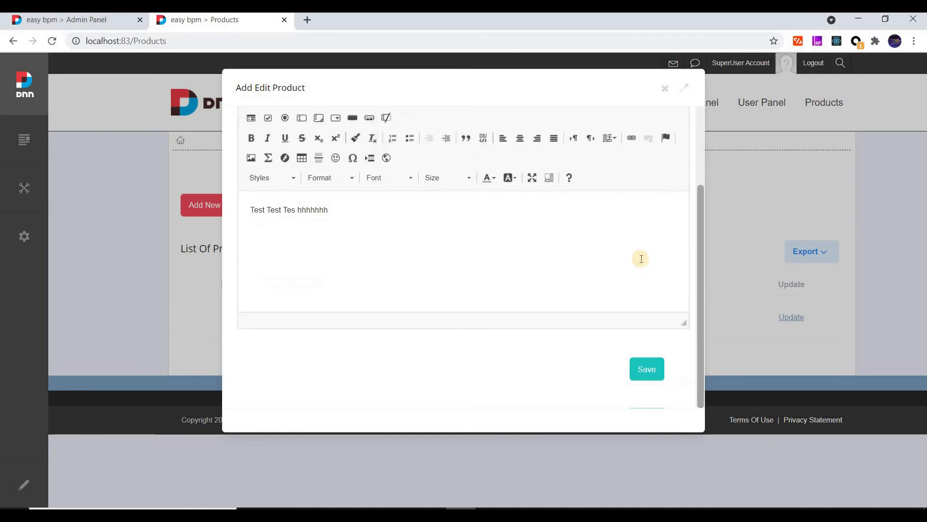
{"action": "scroll", "coordinate": [700, 175], "scroll_direction": "up", "scroll_amount": 3}
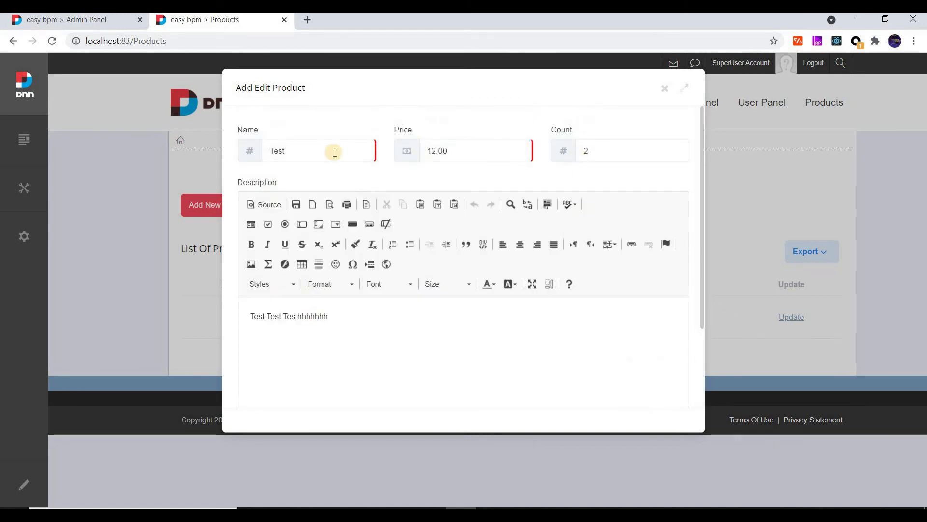
Set the Test product's price to 140 and save the product
{"action": "double_click", "coordinate": [432, 142]}
{"action": "type", "text": "1"}
{"action": "type", "text": "45"}
{"action": "scroll", "coordinate": [664, 281], "scroll_direction": "down", "scroll_amount": 3}
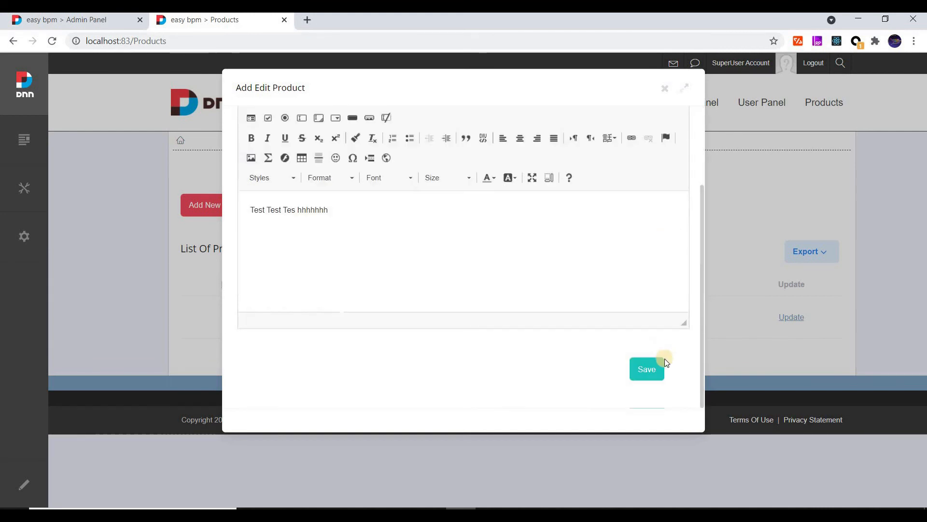
{"action": "left_click", "coordinate": [641, 377]}
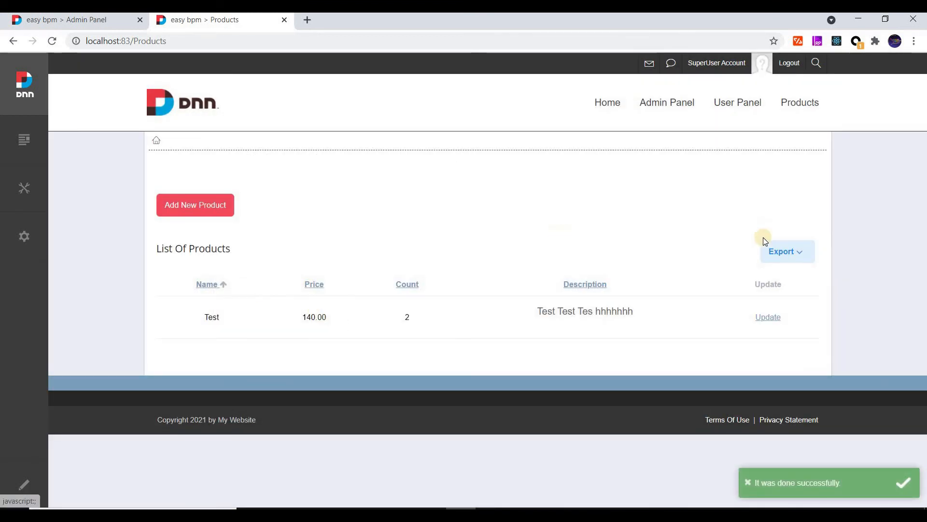
Export the List Of Products grid as a PDF file
{"action": "left_click", "coordinate": [786, 251]}
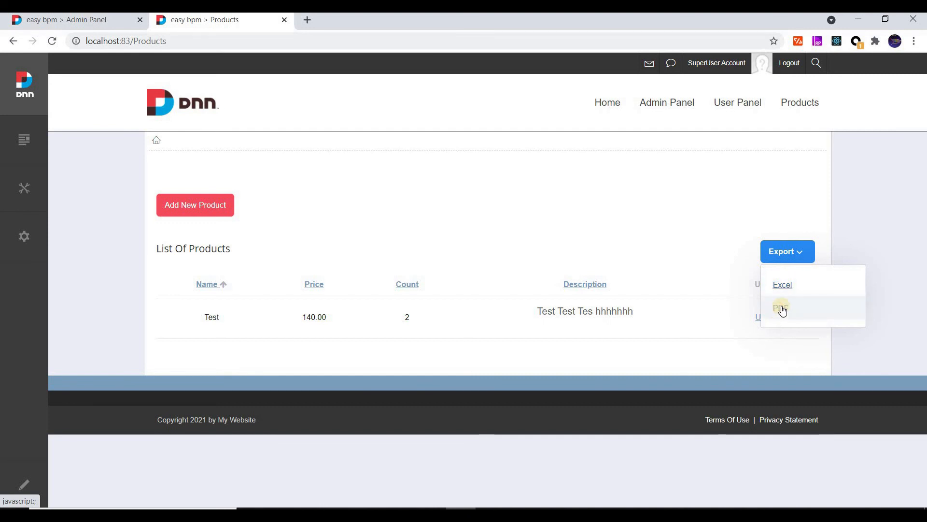
{"action": "left_click", "coordinate": [782, 310]}
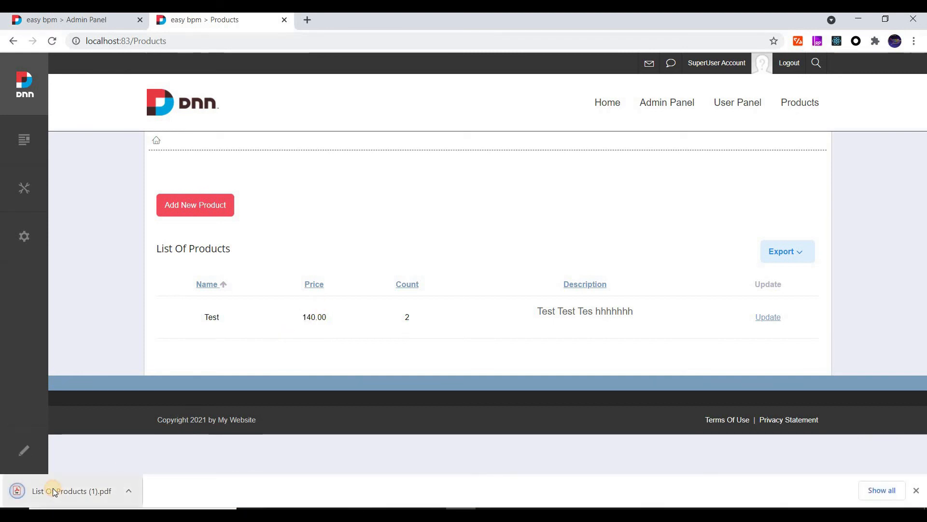
Open the exported List Of Products PDF, check its table and close it
{"action": "left_click", "coordinate": [53, 488]}
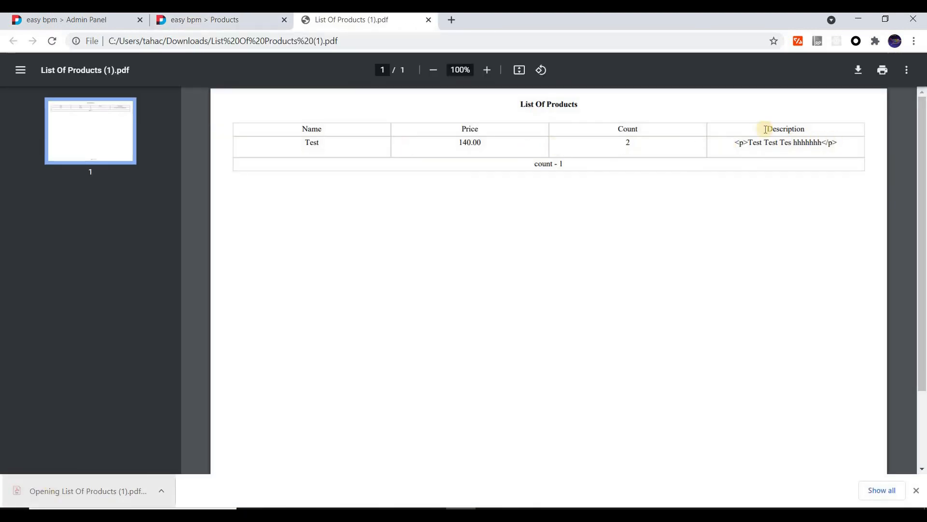
{"action": "left_click", "coordinate": [428, 22]}
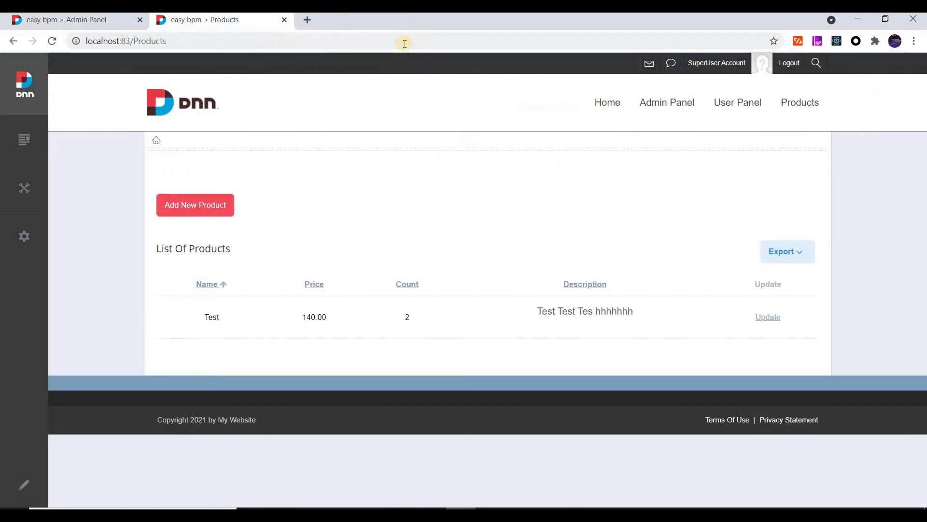
Reload the Products page and add a product named New with price 12, count 6 and description "sss"
{"action": "left_click", "coordinate": [53, 41]}
{"action": "left_click", "coordinate": [203, 205]}
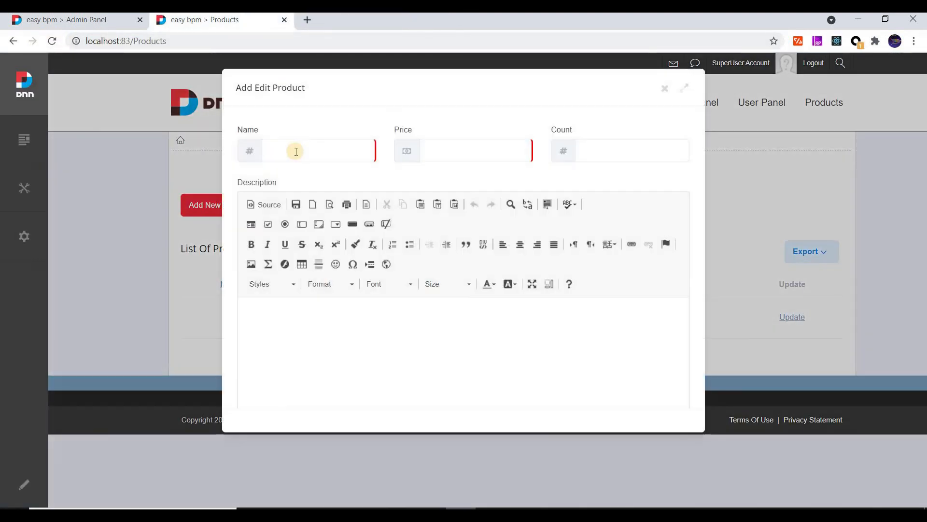
{"action": "left_click", "coordinate": [284, 145]}
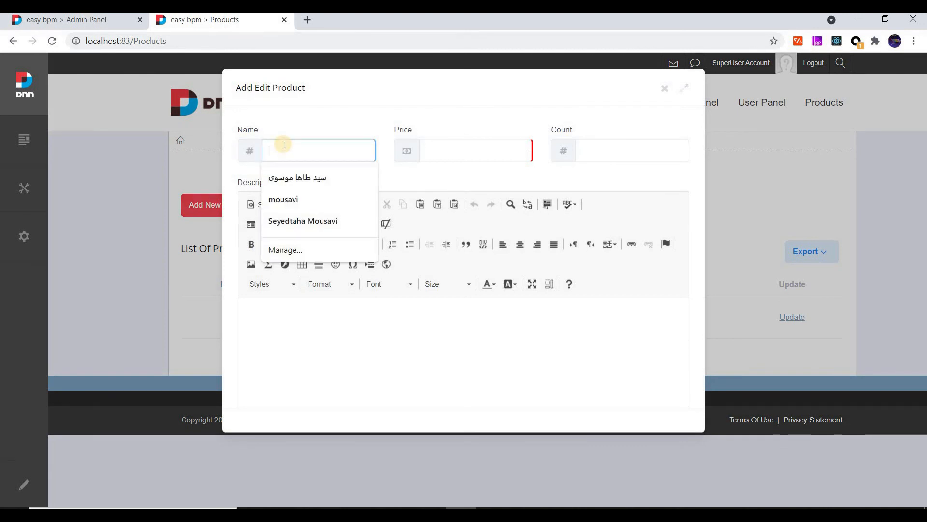
{"action": "type", "text": "New"}
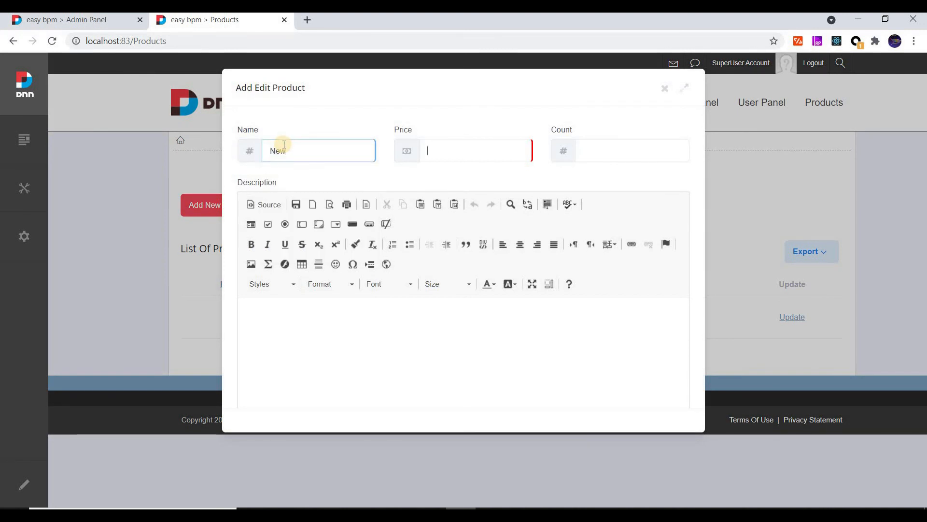
{"action": "key", "text": "Tab"}
{"action": "type", "text": "12"}
{"action": "key", "text": "Tab"}
{"action": "type", "text": "6"}
{"action": "left_click", "coordinate": [308, 358]}
{"action": "type", "text": "sss"}
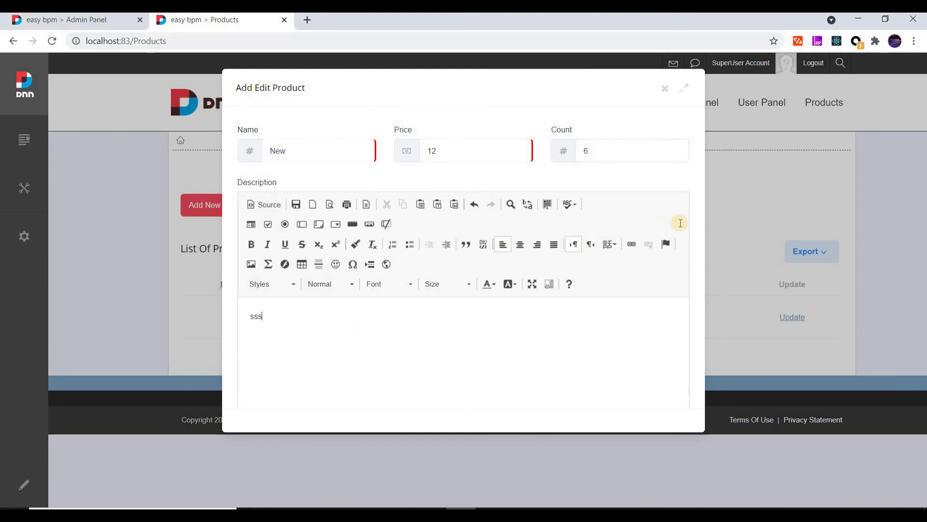
{"action": "scroll", "coordinate": [654, 377], "scroll_direction": "down", "scroll_amount": 2}
{"action": "left_click", "coordinate": [642, 396]}
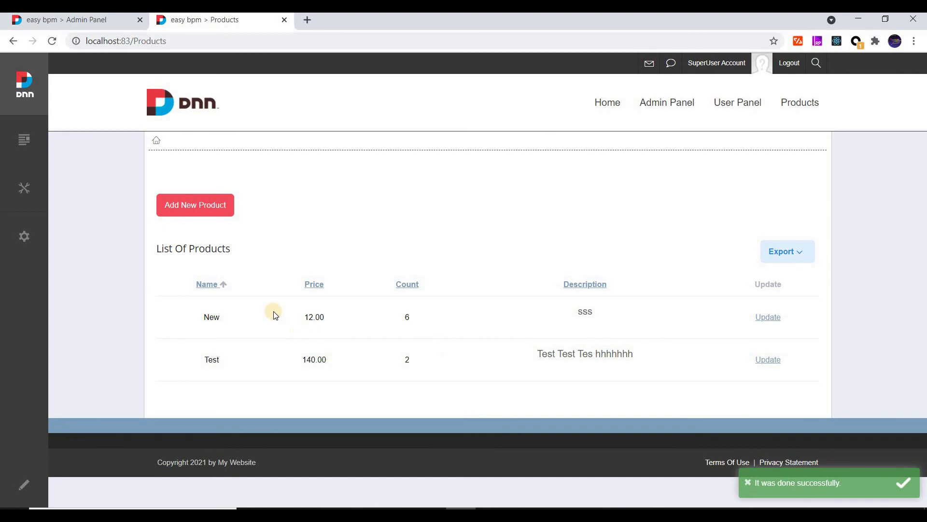
Test sorting the published List Of Products grid by its Name, Price, Description and Count columns
{"action": "left_click", "coordinate": [212, 288]}
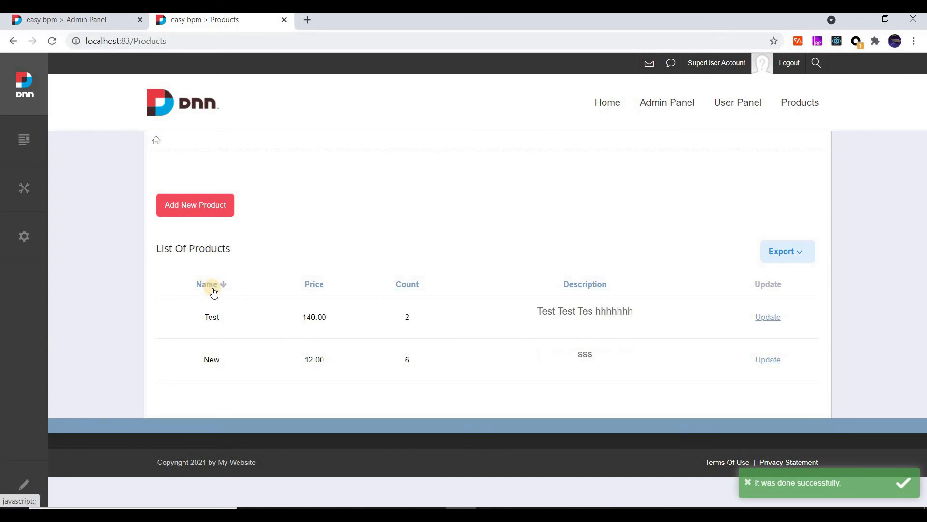
{"action": "left_click", "coordinate": [315, 285]}
{"action": "left_click", "coordinate": [555, 285]}
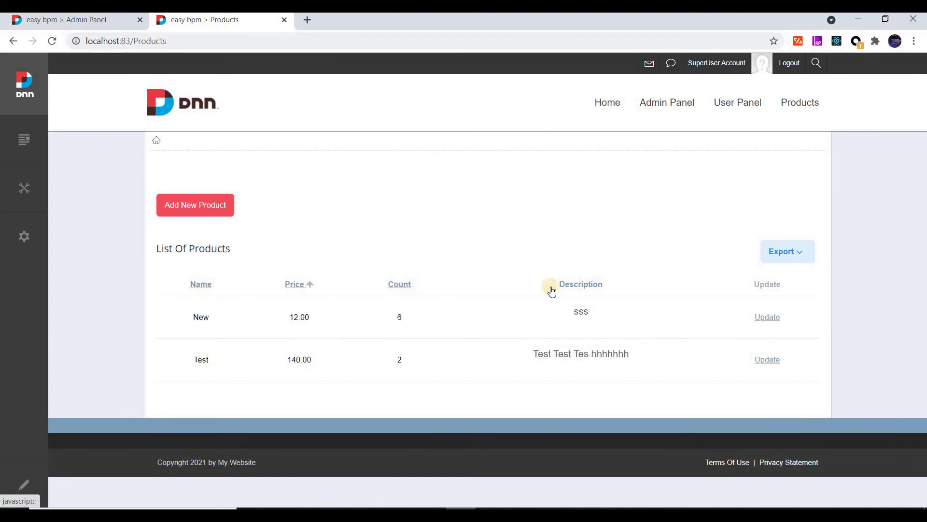
{"action": "left_click", "coordinate": [390, 286]}
{"action": "left_click", "coordinate": [302, 285]}
{"action": "left_click", "coordinate": [197, 285]}
{"action": "left_click", "coordinate": [410, 284]}
Open the Products application page in the Admin Panel designer and show the List Of Products grid's settings
{"action": "left_click", "coordinate": [63, 19]}
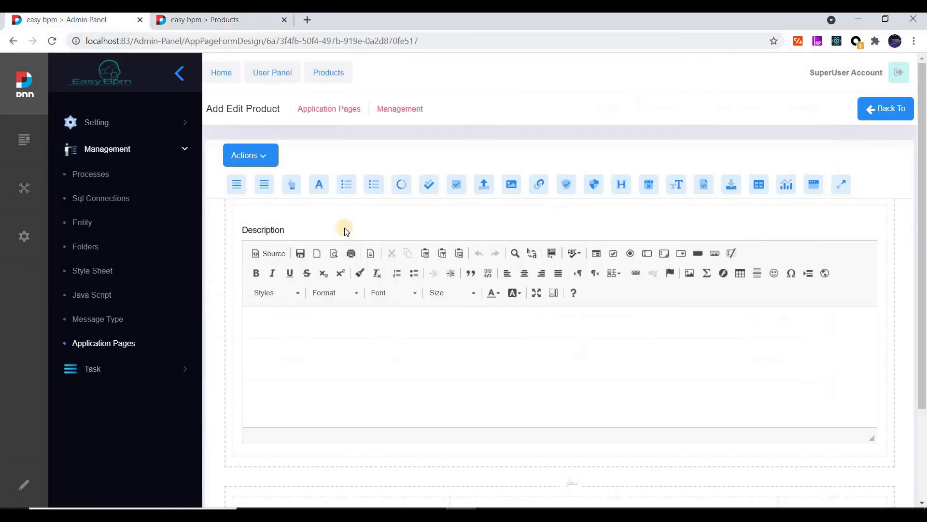
{"action": "left_click", "coordinate": [879, 112]}
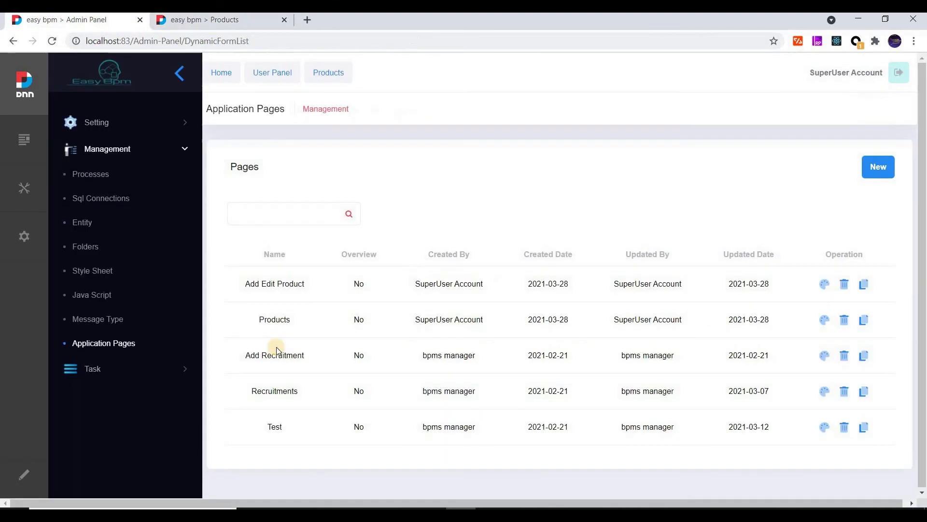
{"action": "left_click", "coordinate": [825, 320]}
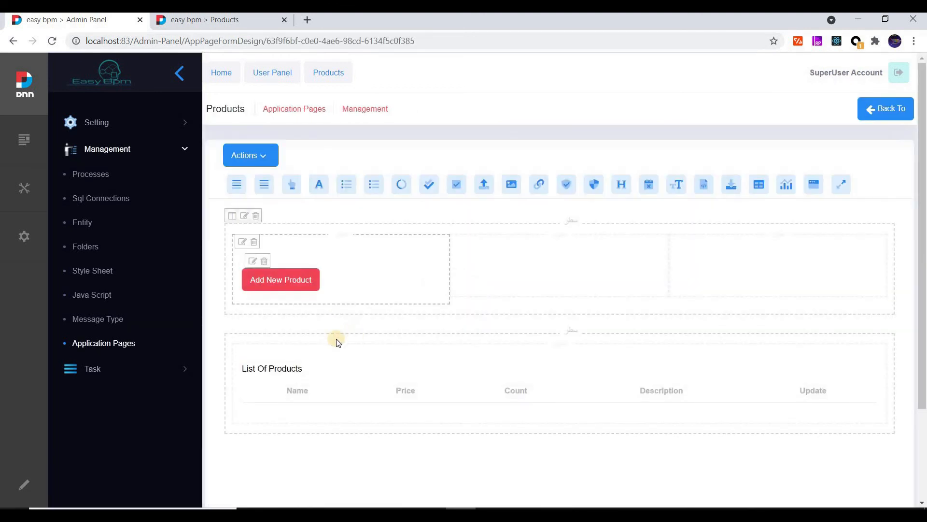
{"action": "left_click", "coordinate": [251, 361]}
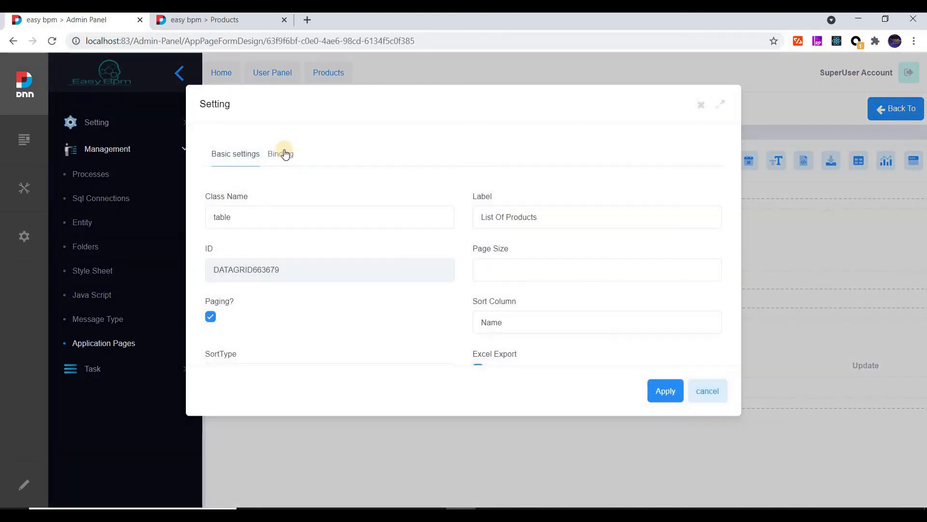
Clear the Description column's sort column in the grid's binding settings, apply the change and save the Products page
{"action": "scroll", "coordinate": [430, 263], "scroll_direction": "down", "scroll_amount": 3}
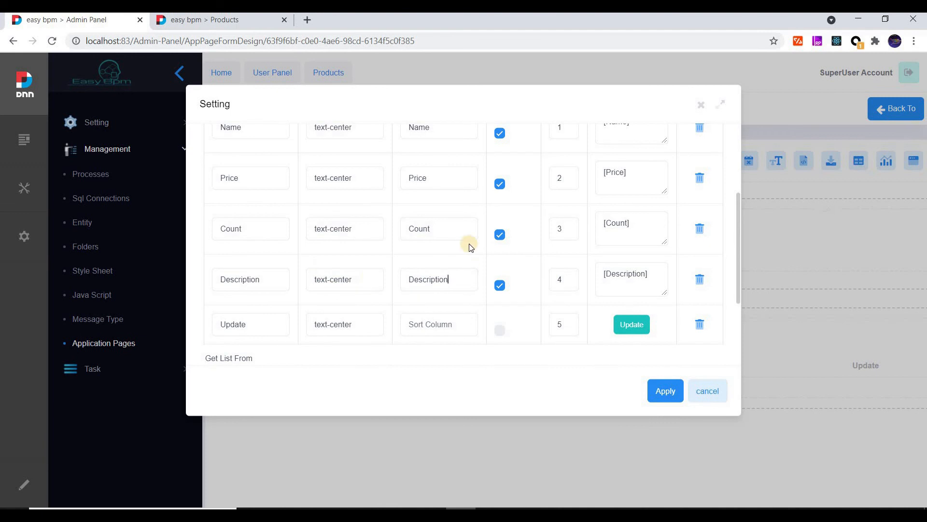
{"action": "double_click", "coordinate": [456, 276]}
{"action": "scroll", "coordinate": [457, 224], "scroll_direction": "up", "scroll_amount": 2}
{"action": "scroll", "coordinate": [459, 176], "scroll_direction": "down", "scroll_amount": 4}
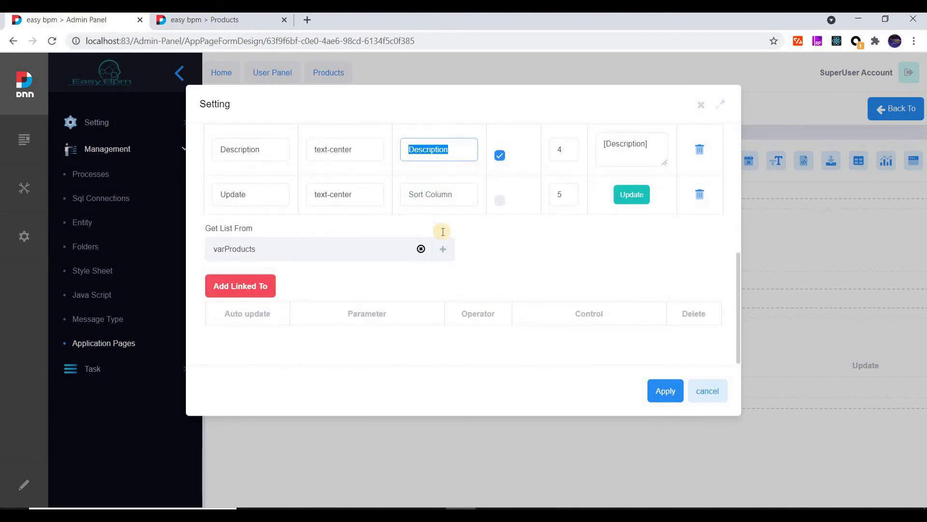
{"action": "scroll", "coordinate": [441, 228], "scroll_direction": "up", "scroll_amount": 1}
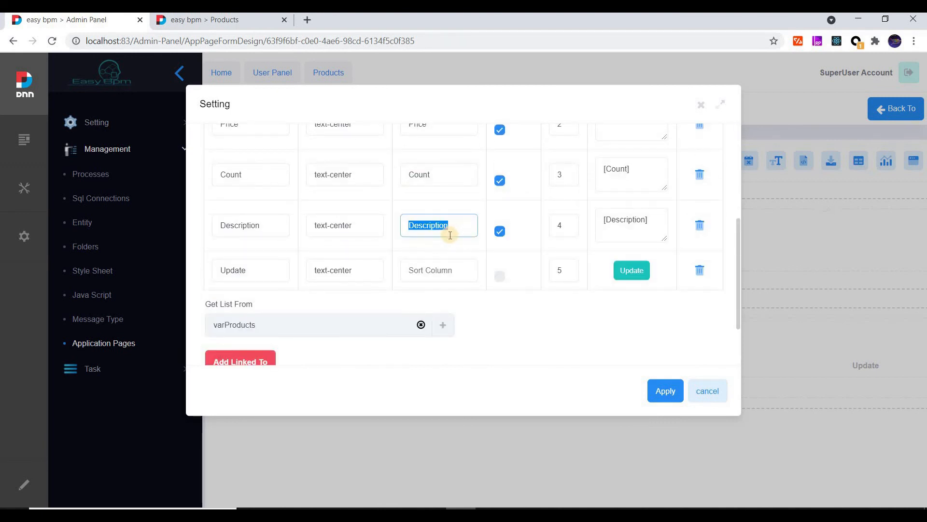
{"action": "key", "text": "BackSpace"}
{"action": "left_click", "coordinate": [665, 389]}
{"action": "left_click", "coordinate": [248, 164]}
{"action": "left_click", "coordinate": [249, 182]}
Reload the published Products page and check the Description column header for sorting
{"action": "left_click", "coordinate": [216, 24]}
{"action": "left_click", "coordinate": [52, 42]}
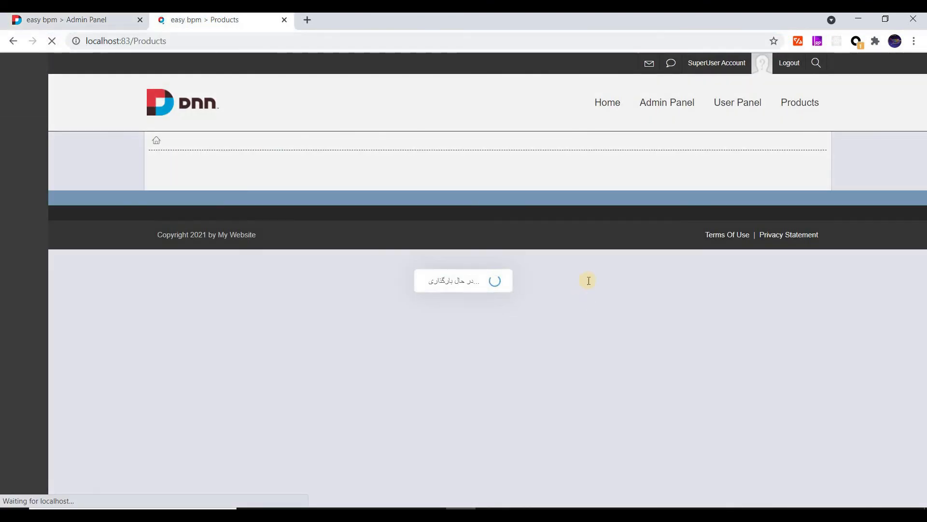
{"action": "double_click", "coordinate": [585, 284]}
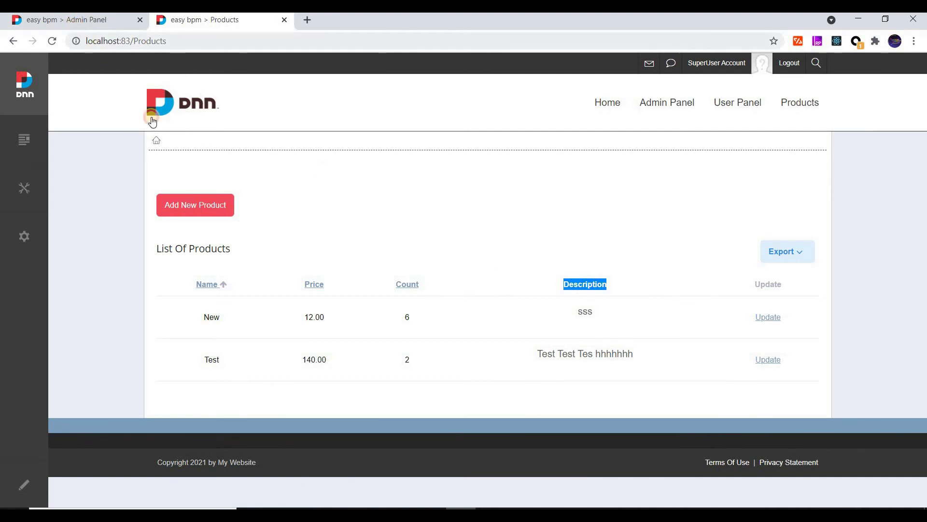
Return to the Products page design and reopen the List Of Products grid's column binding settings
{"action": "left_click", "coordinate": [116, 22]}
{"action": "left_click", "coordinate": [270, 156]}
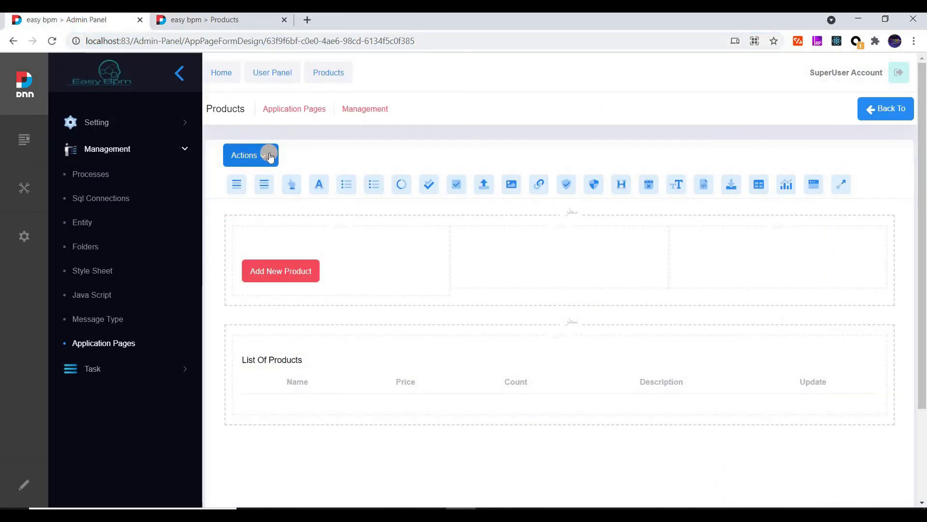
{"action": "left_click", "coordinate": [265, 375]}
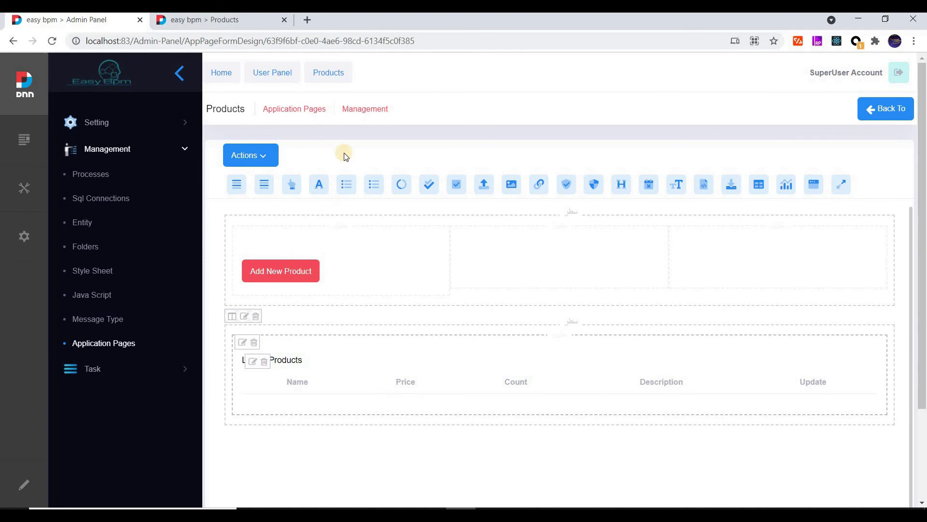
{"action": "scroll", "coordinate": [423, 158], "scroll_direction": "down", "scroll_amount": 4}
{"action": "scroll", "coordinate": [270, 153], "scroll_direction": "up", "scroll_amount": 4}
{"action": "left_click", "coordinate": [271, 154]}
{"action": "scroll", "coordinate": [441, 207], "scroll_direction": "down", "scroll_amount": 5}
{"action": "left_click", "coordinate": [441, 193]}
{"action": "left_click", "coordinate": [460, 151]}
{"action": "scroll", "coordinate": [637, 218], "scroll_direction": "up", "scroll_amount": 2}
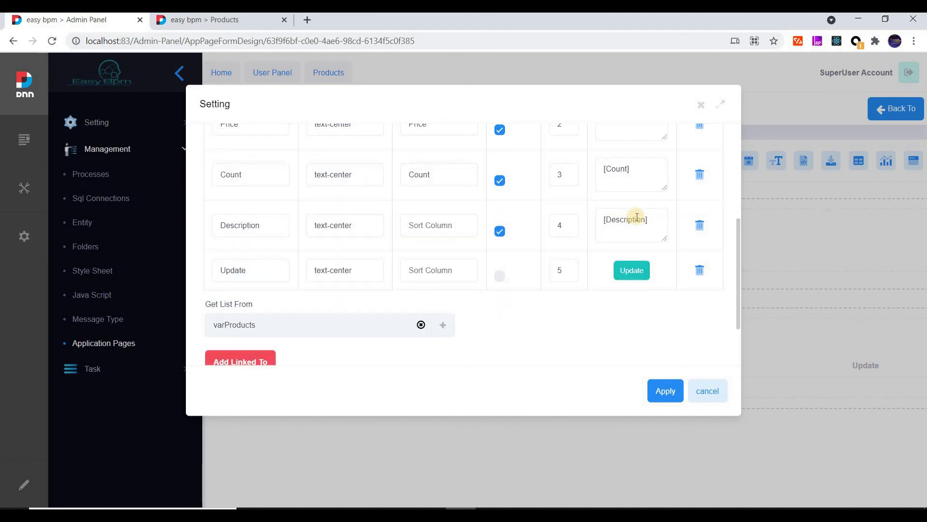
Review the value expressions of the Description and Count columns and the rest of the column list
{"action": "left_click_drag", "start_coordinate": [645, 220], "coordinate": [610, 220]}
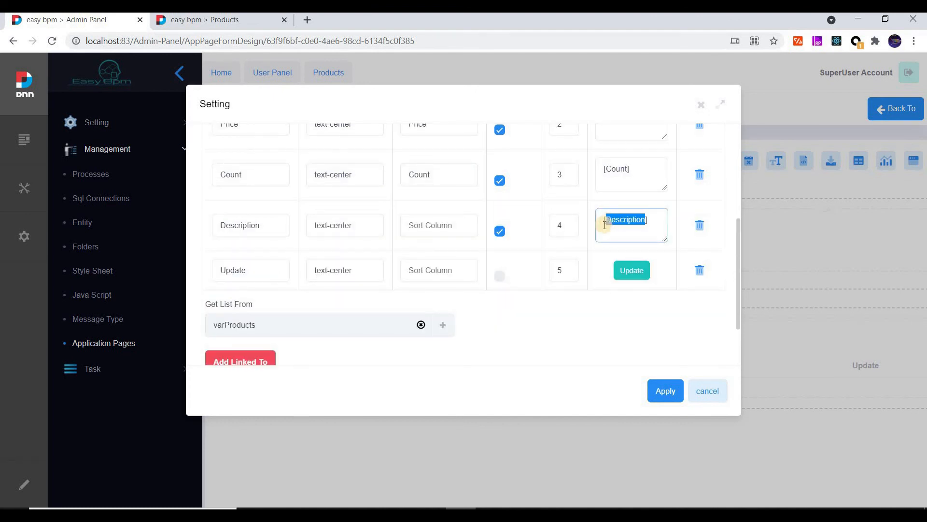
{"action": "double_click", "coordinate": [618, 169]}
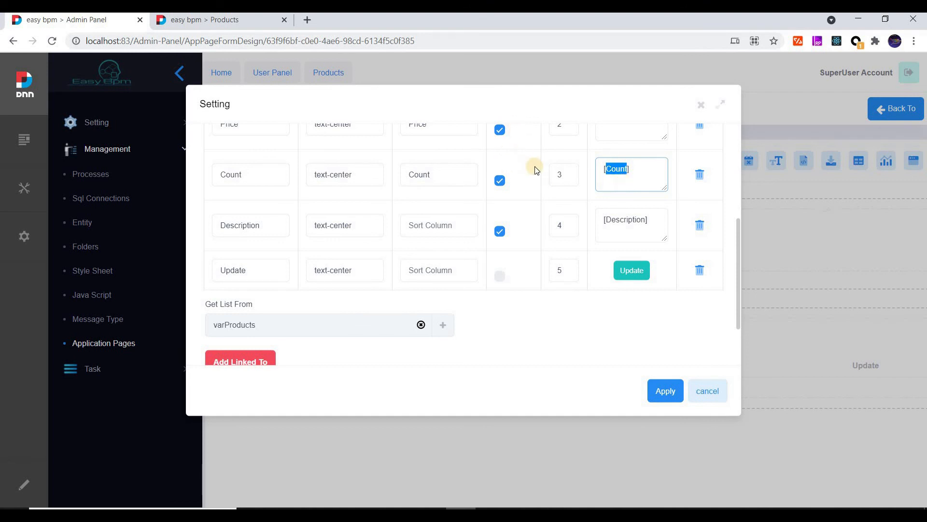
{"action": "scroll", "coordinate": [535, 170], "scroll_direction": "up", "scroll_amount": 4}
{"action": "scroll", "coordinate": [553, 225], "scroll_direction": "down", "scroll_amount": 3}
{"action": "scroll", "coordinate": [235, 186], "scroll_direction": "up", "scroll_amount": 3}
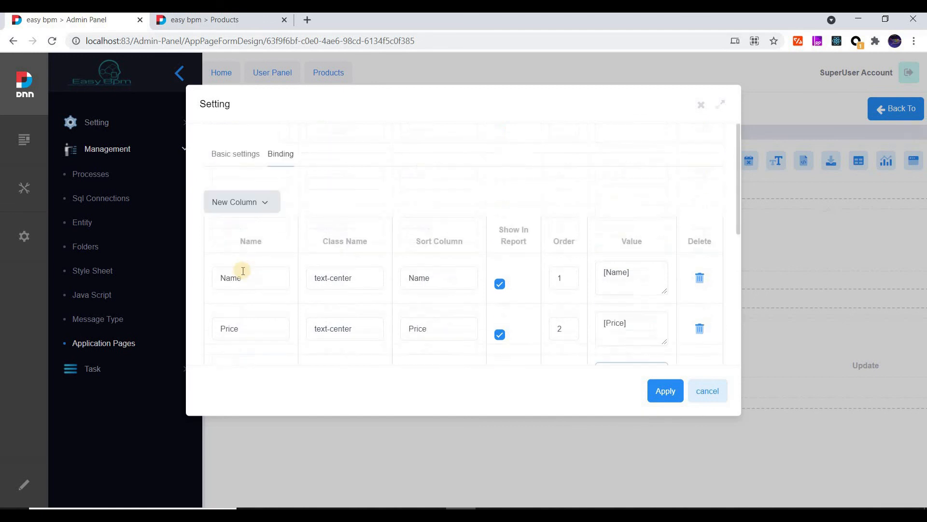
Rename the grid's Name column to "Name Of", apply the setting and save the Products page
{"action": "left_click", "coordinate": [272, 282]}
{"action": "type", "text": "Of"}
{"action": "left_click", "coordinate": [664, 391]}
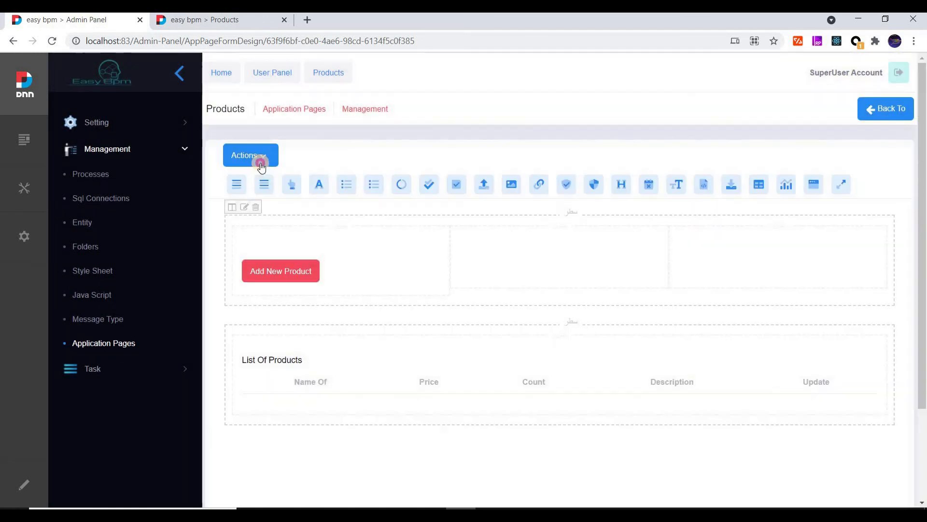
{"action": "left_click", "coordinate": [261, 165]}
{"action": "left_click", "coordinate": [263, 182]}
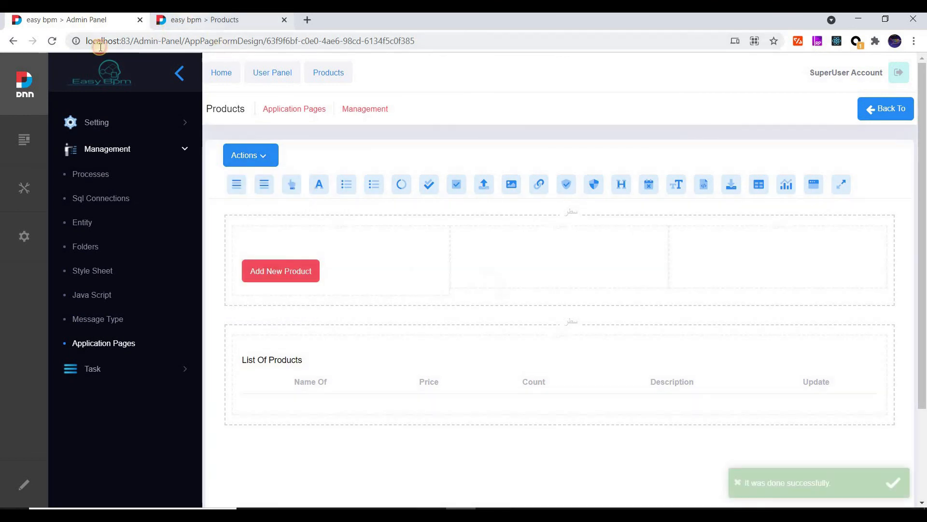
Reload the published Products page, check the first column's header and return to the page design
{"action": "key", "text": "ctrl+Tab"}
{"action": "key", "text": "F5"}
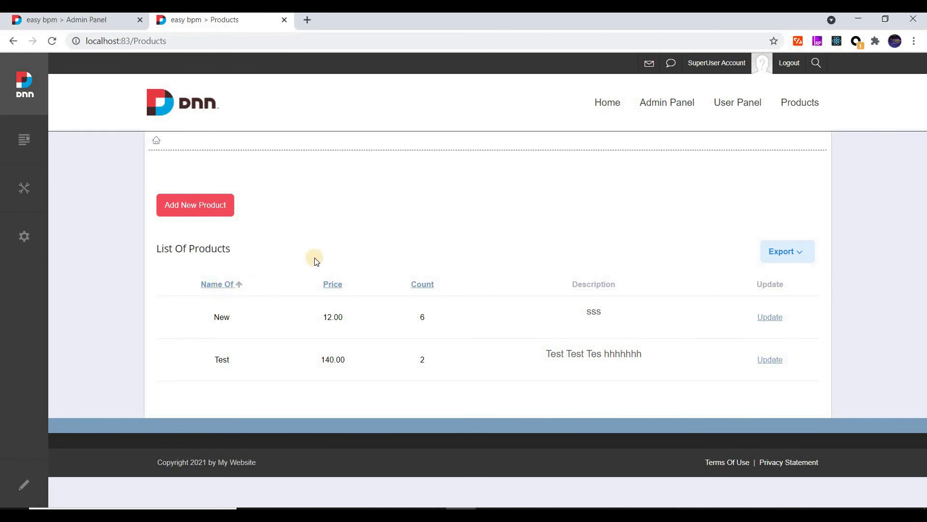
{"action": "left_click", "coordinate": [79, 21]}
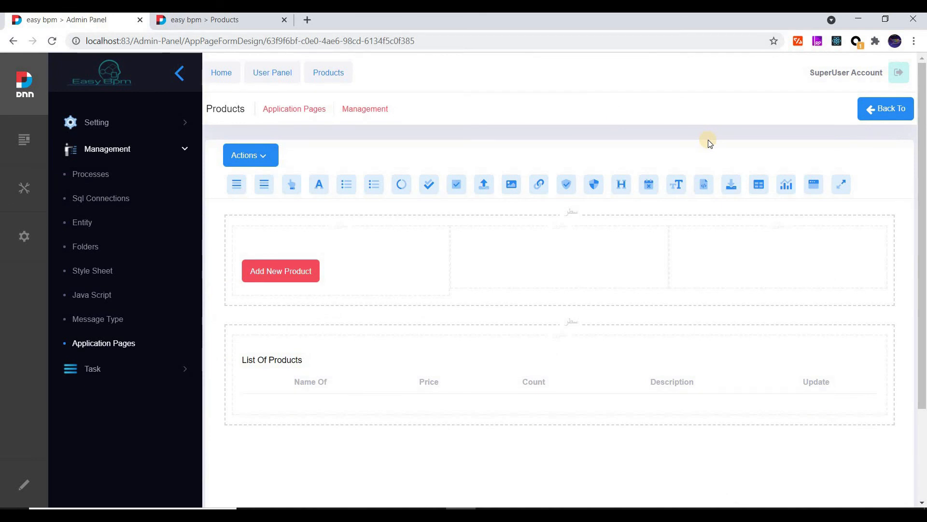